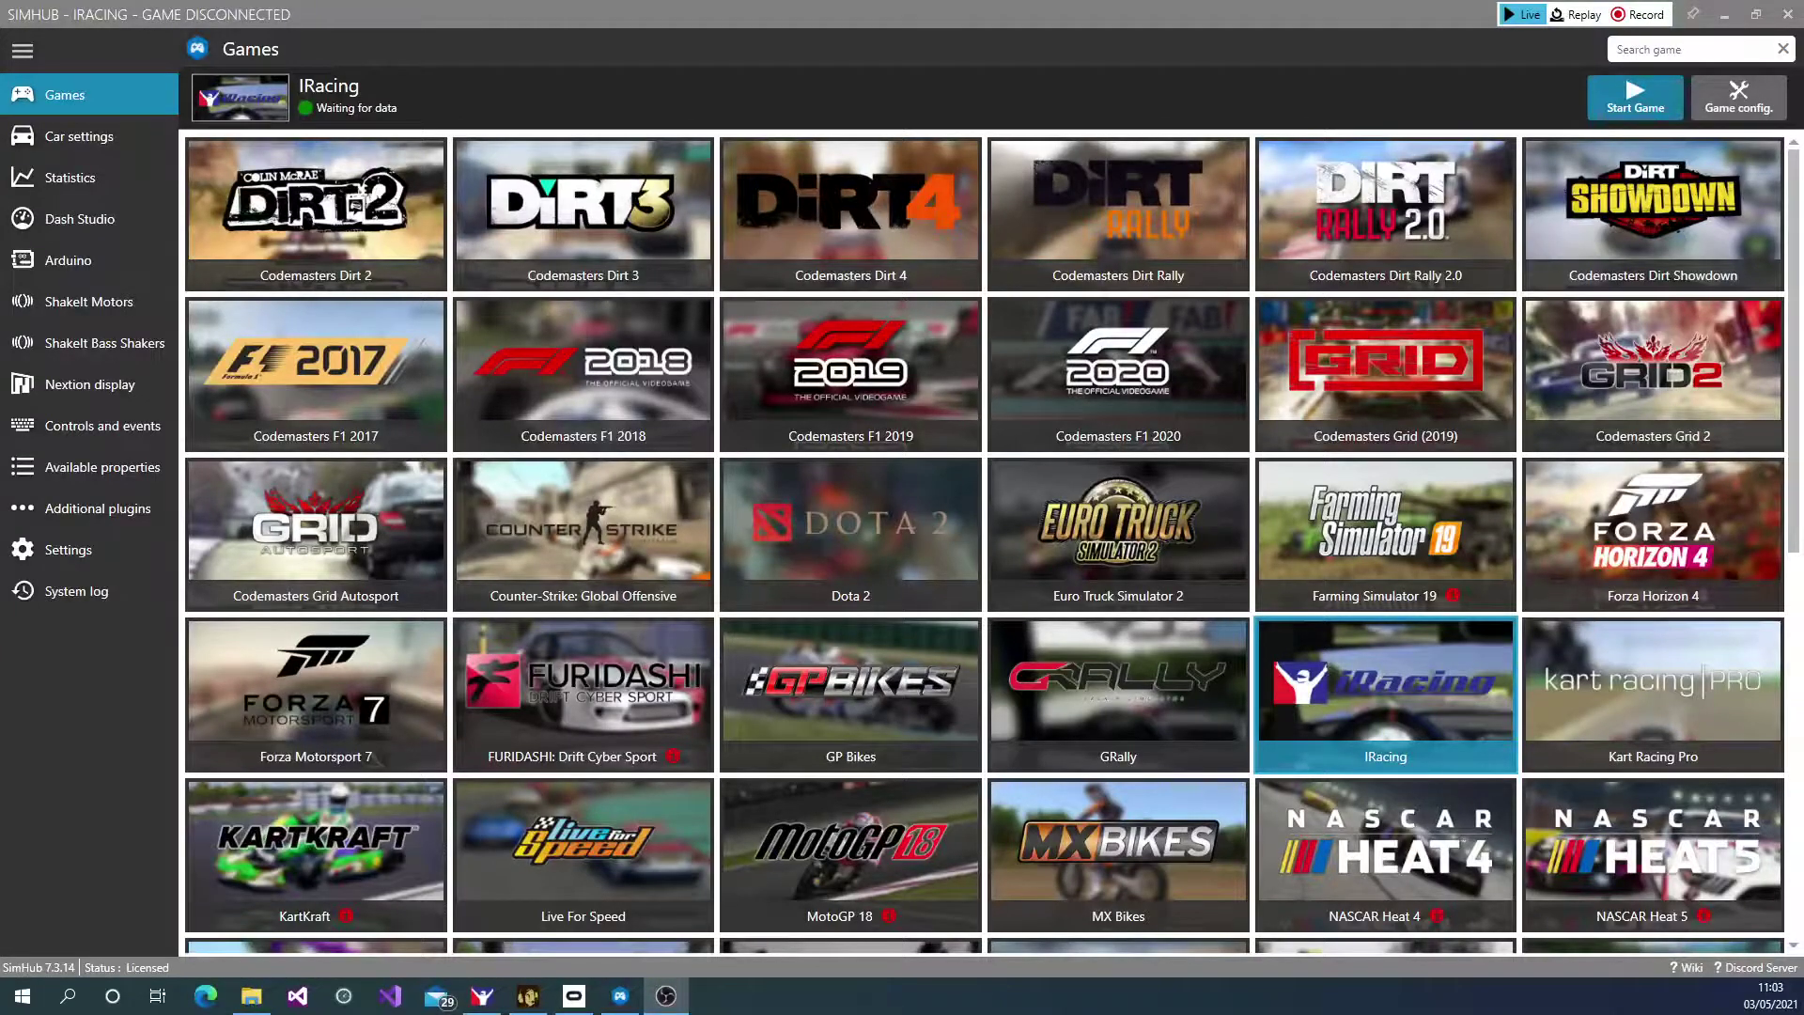
- Open ShakeIt Motors and view the Effects Profile and Controls pages, ending on Motors Output
left_click(110, 307)
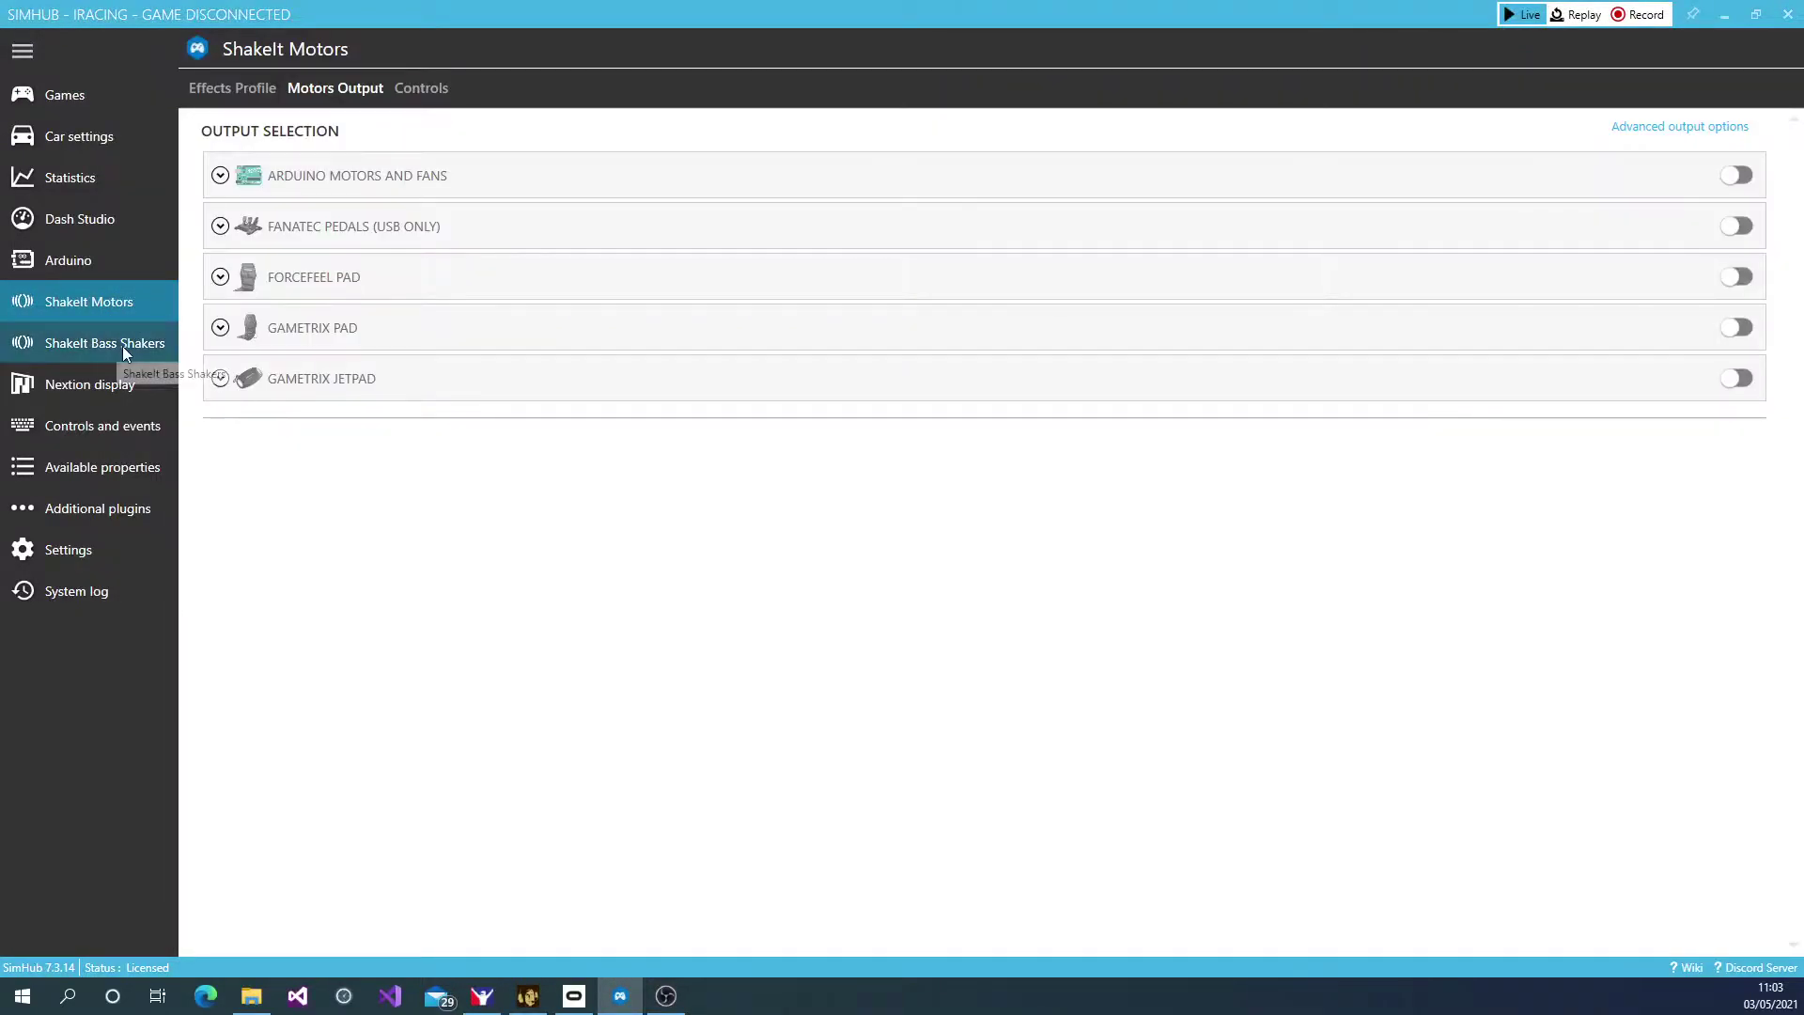
left_click(233, 88)
left_click(336, 89)
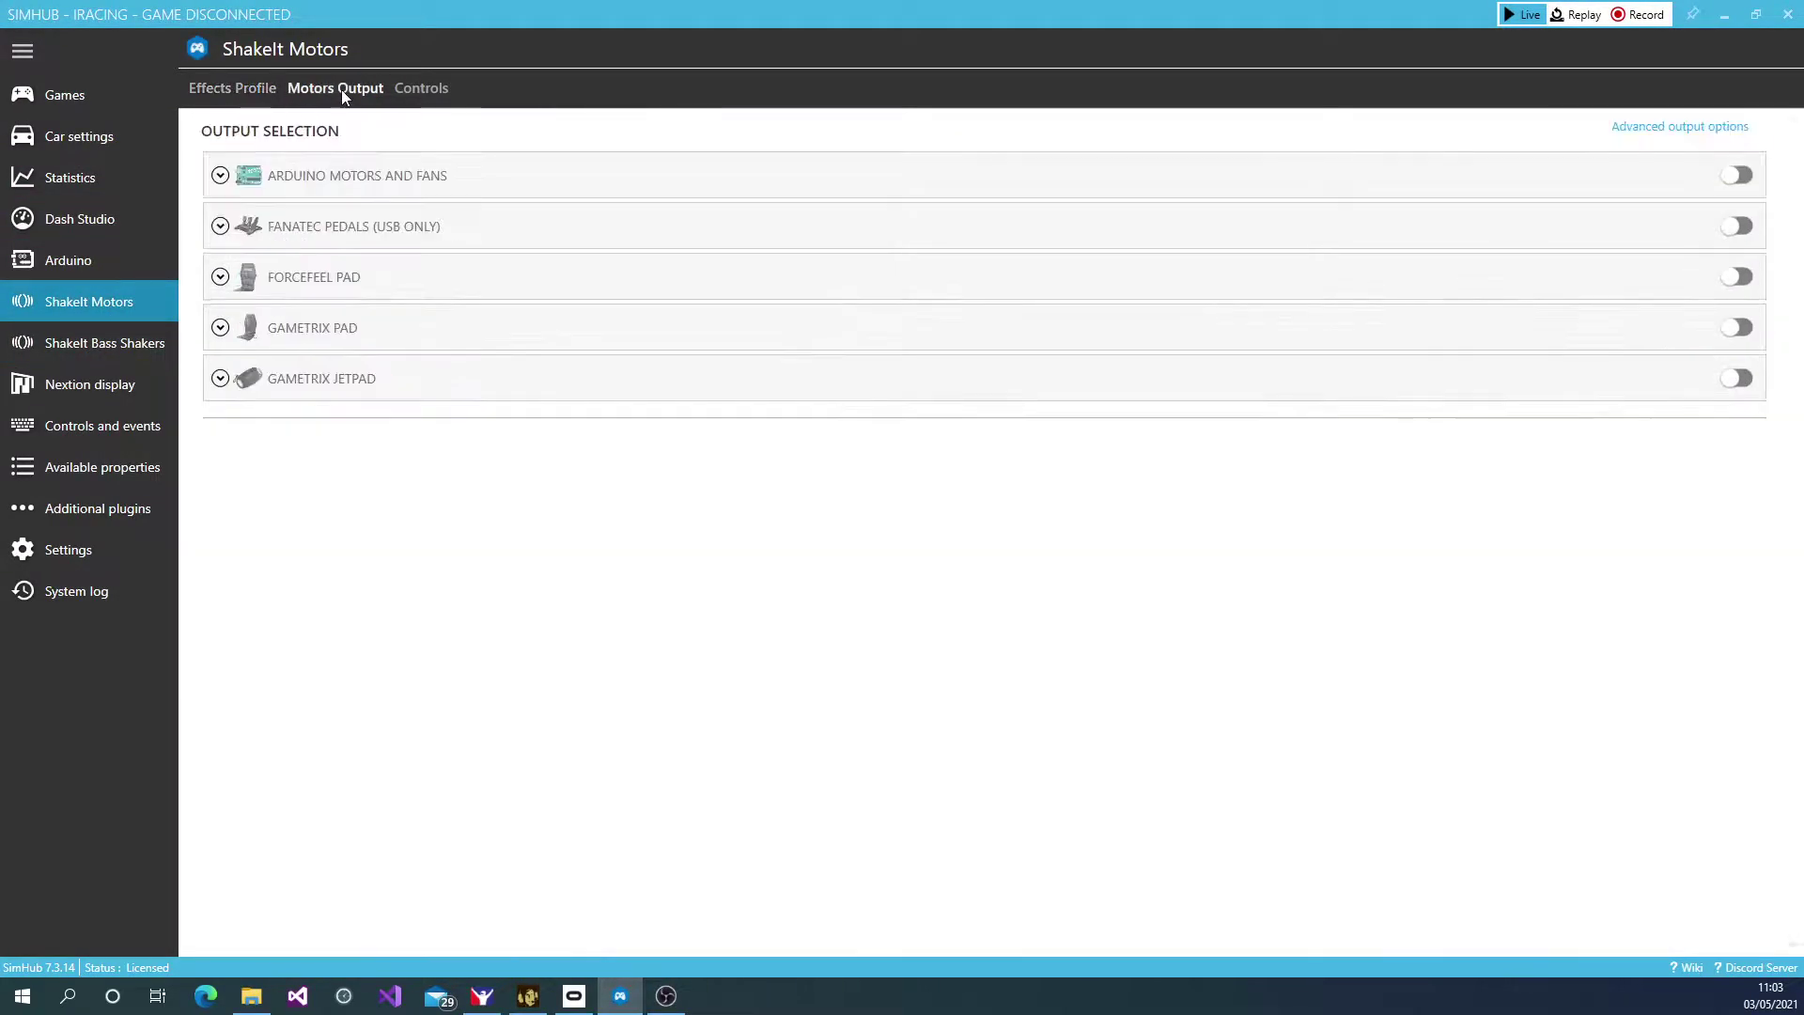
left_click(406, 90)
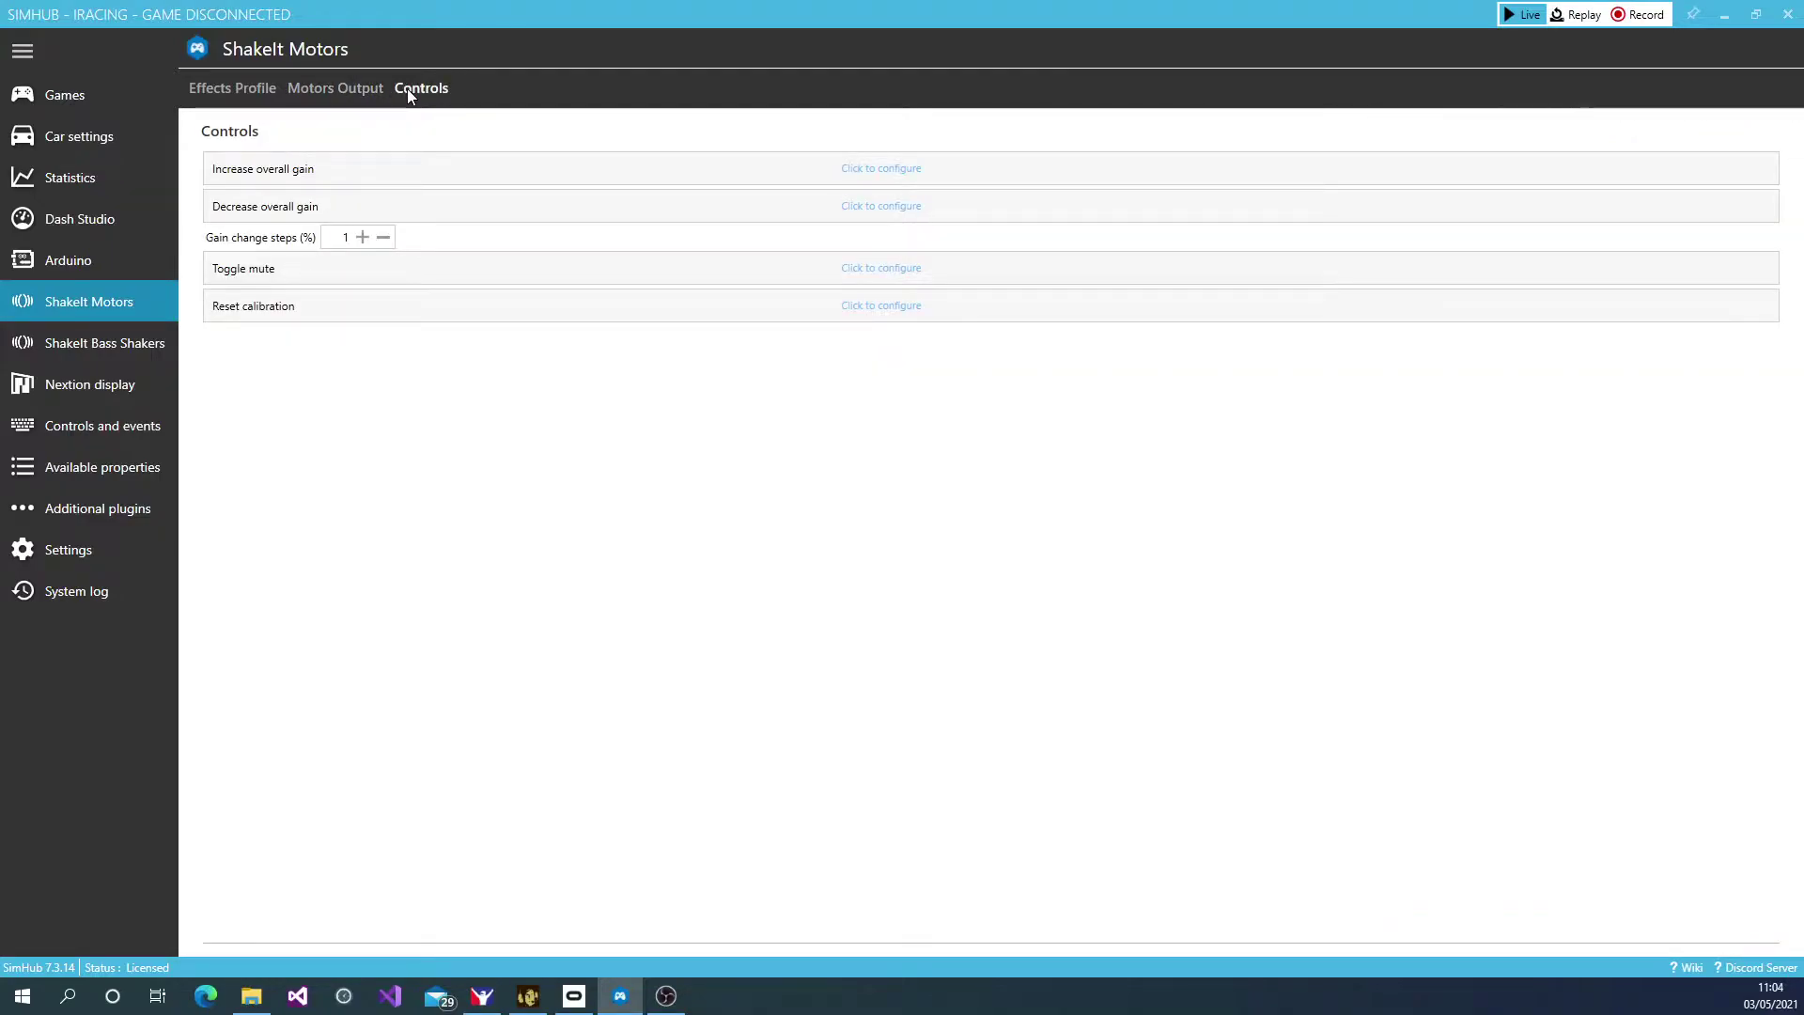
left_click(320, 93)
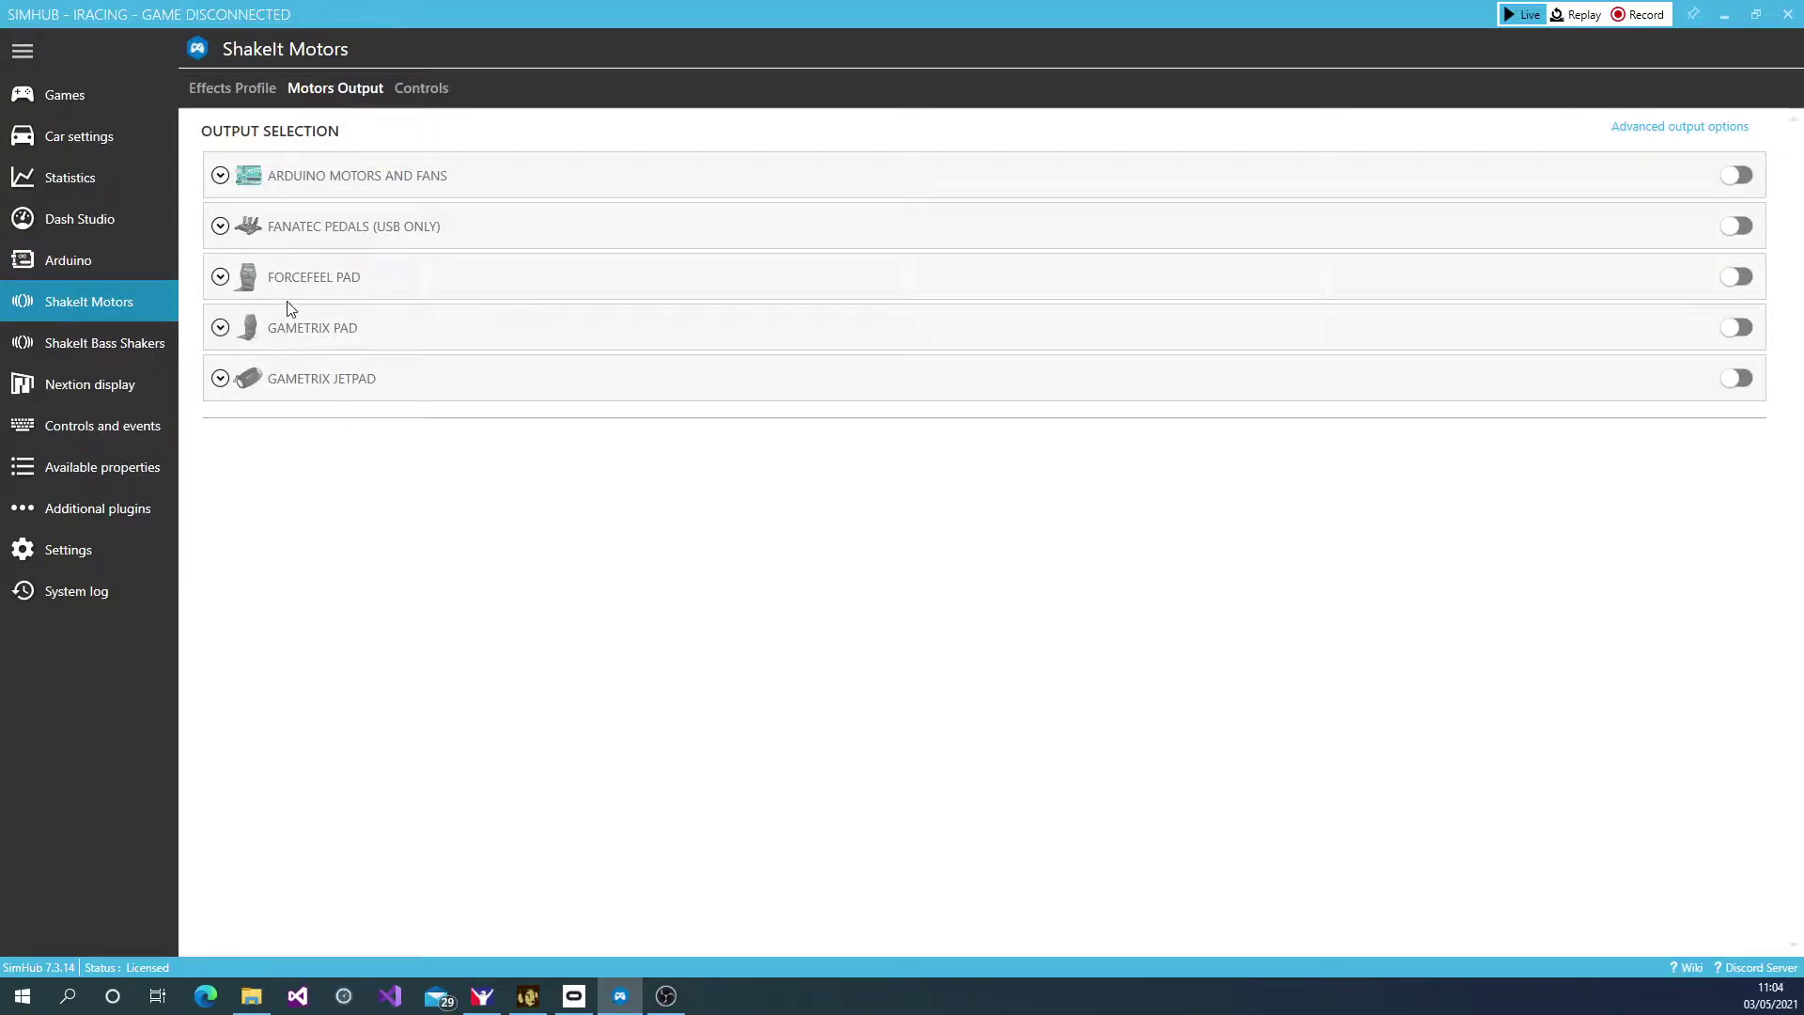
- Expand Arduino Motors and Fans, enable its output, and select the Brake channel name
left_click(221, 177)
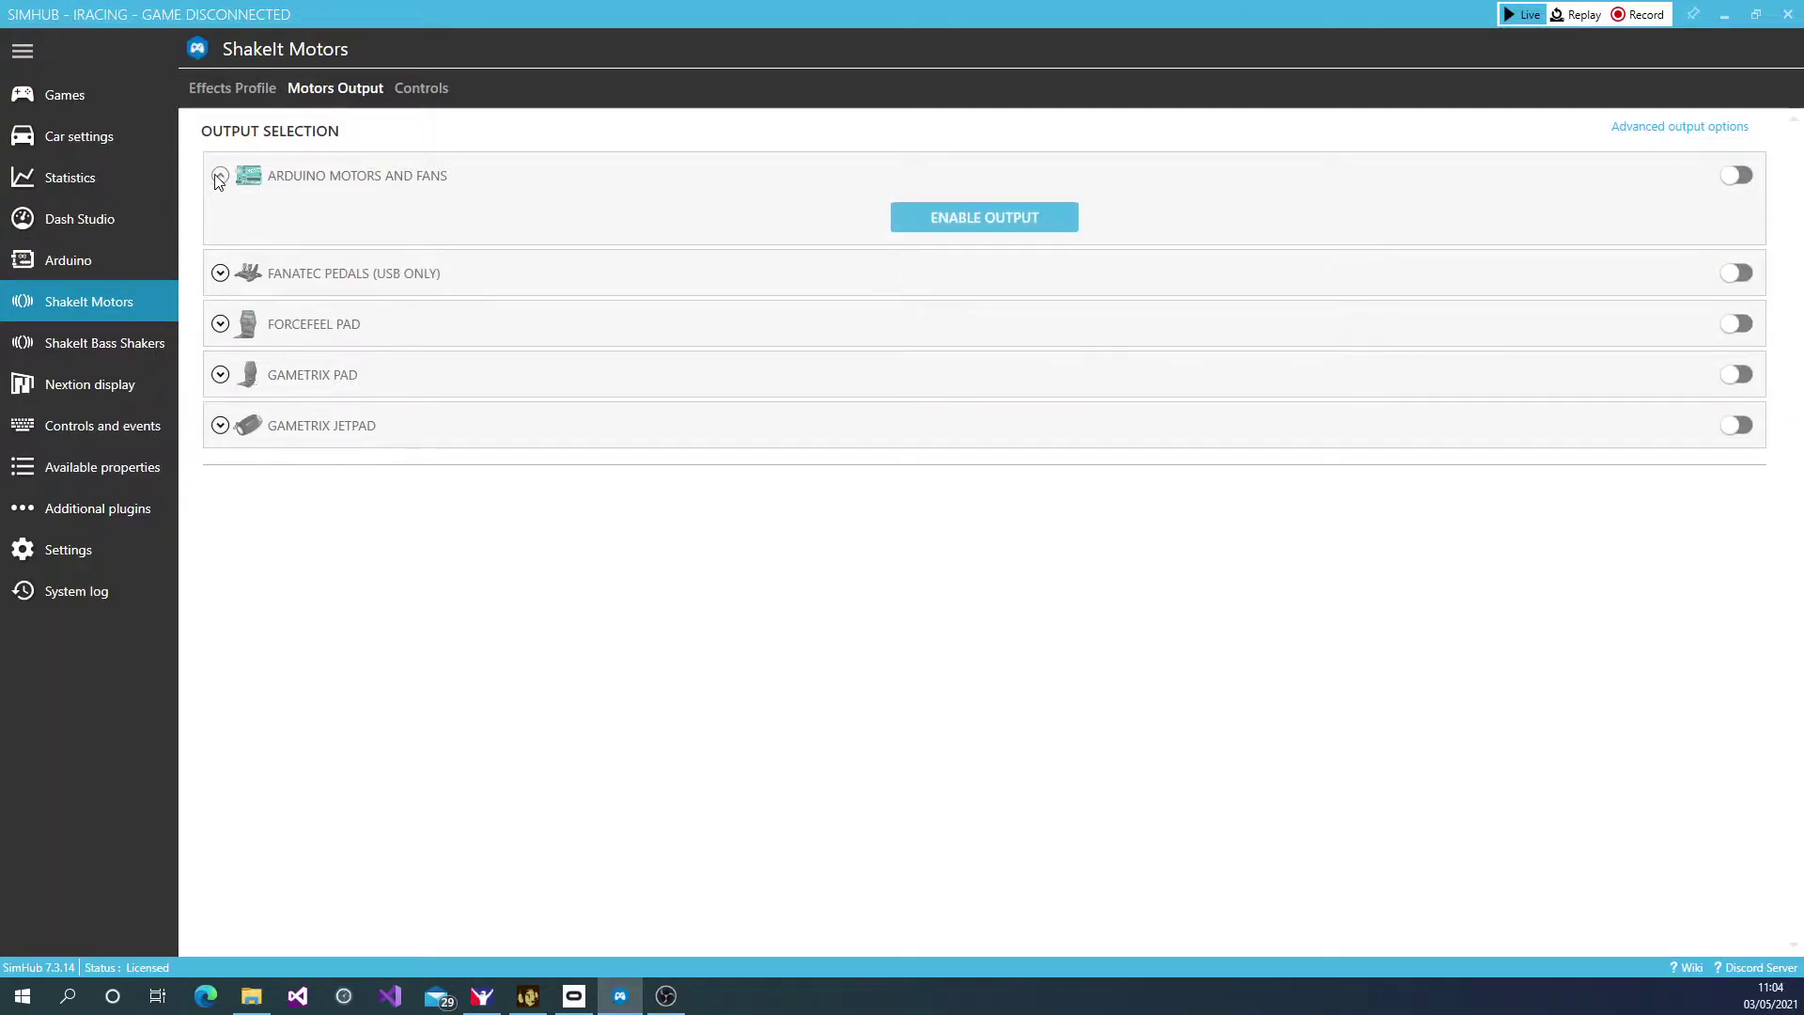
left_click(982, 219)
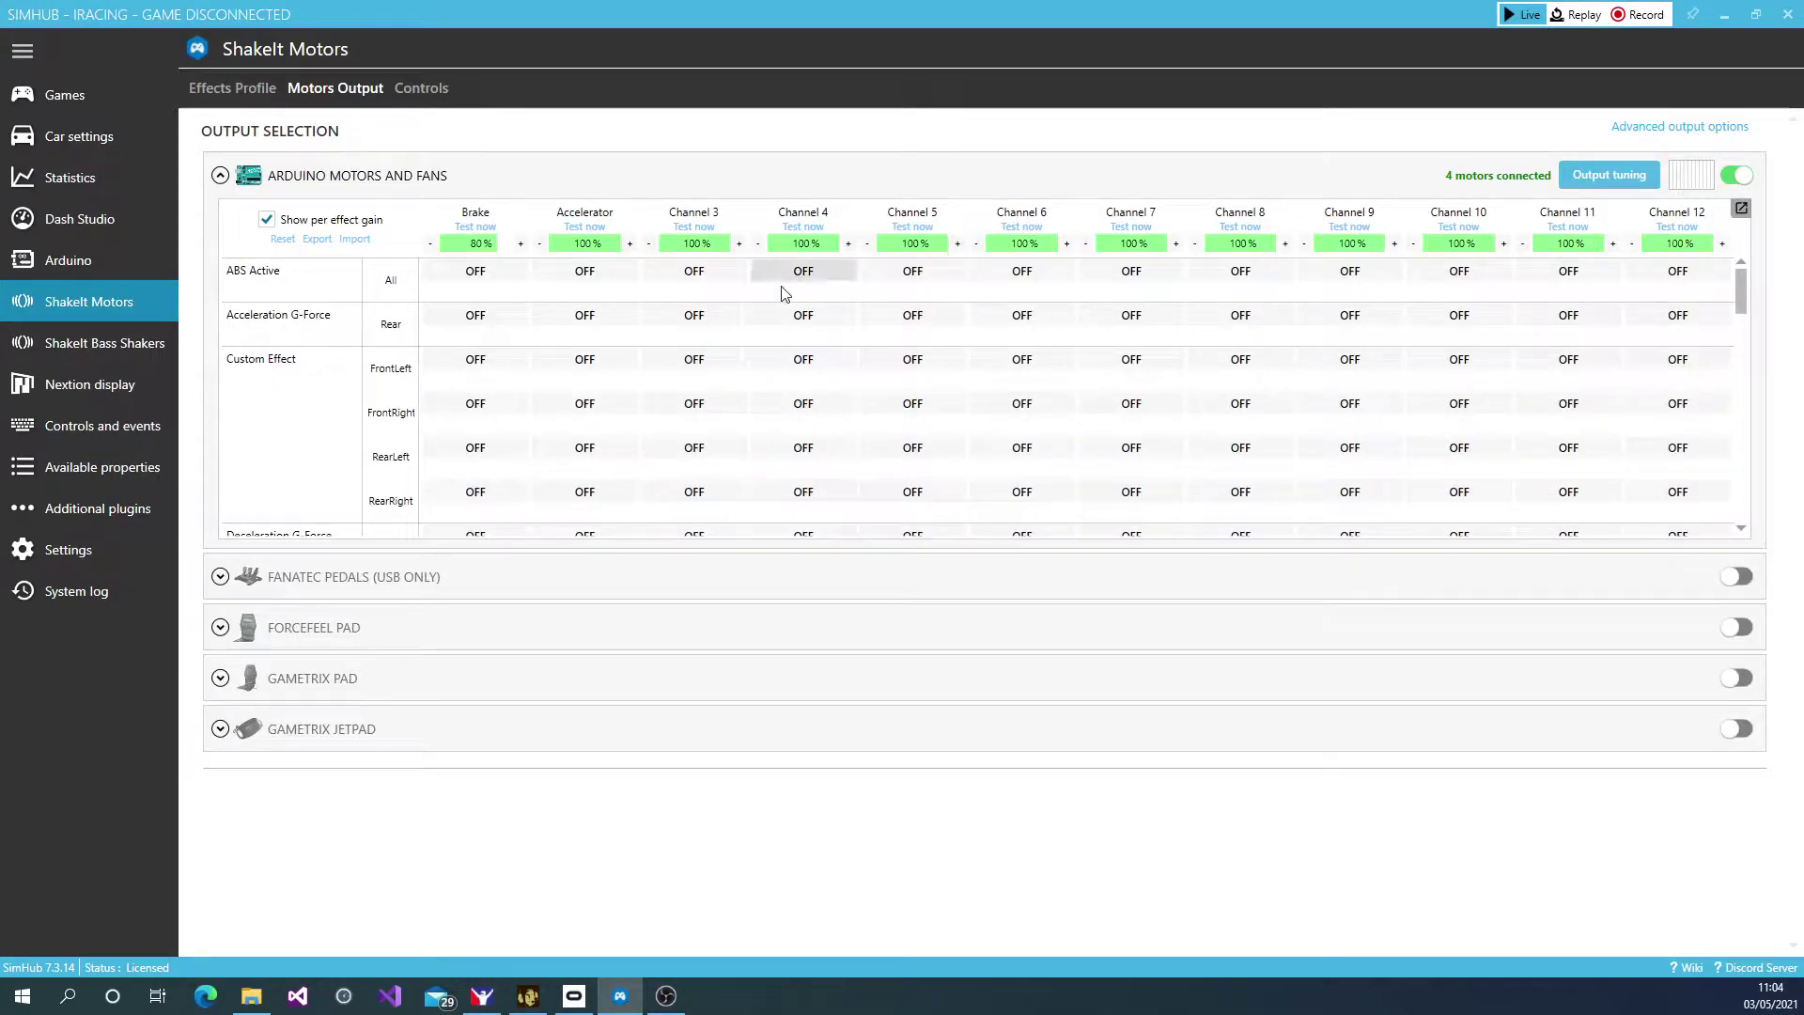
left_click(477, 214)
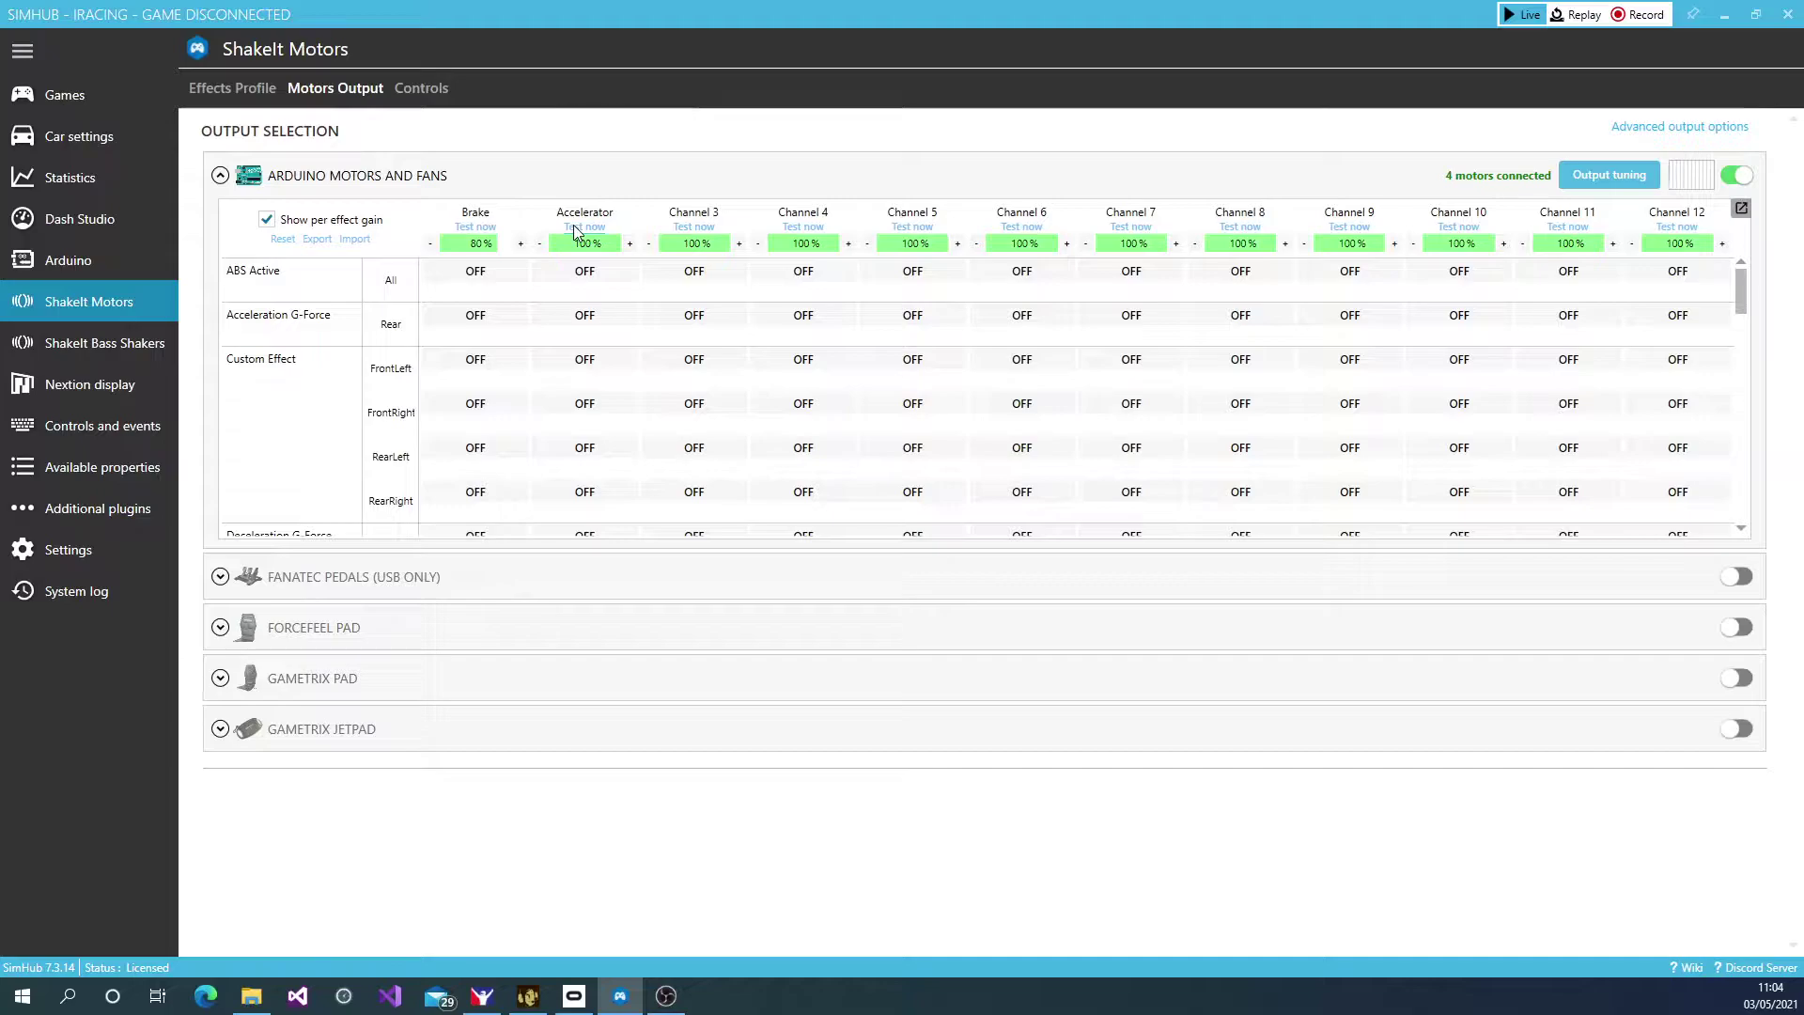
- In Effects Profile, lower Gear Shift from 32% to 21% and scroll down to Wheels Lock
left_click(244, 94)
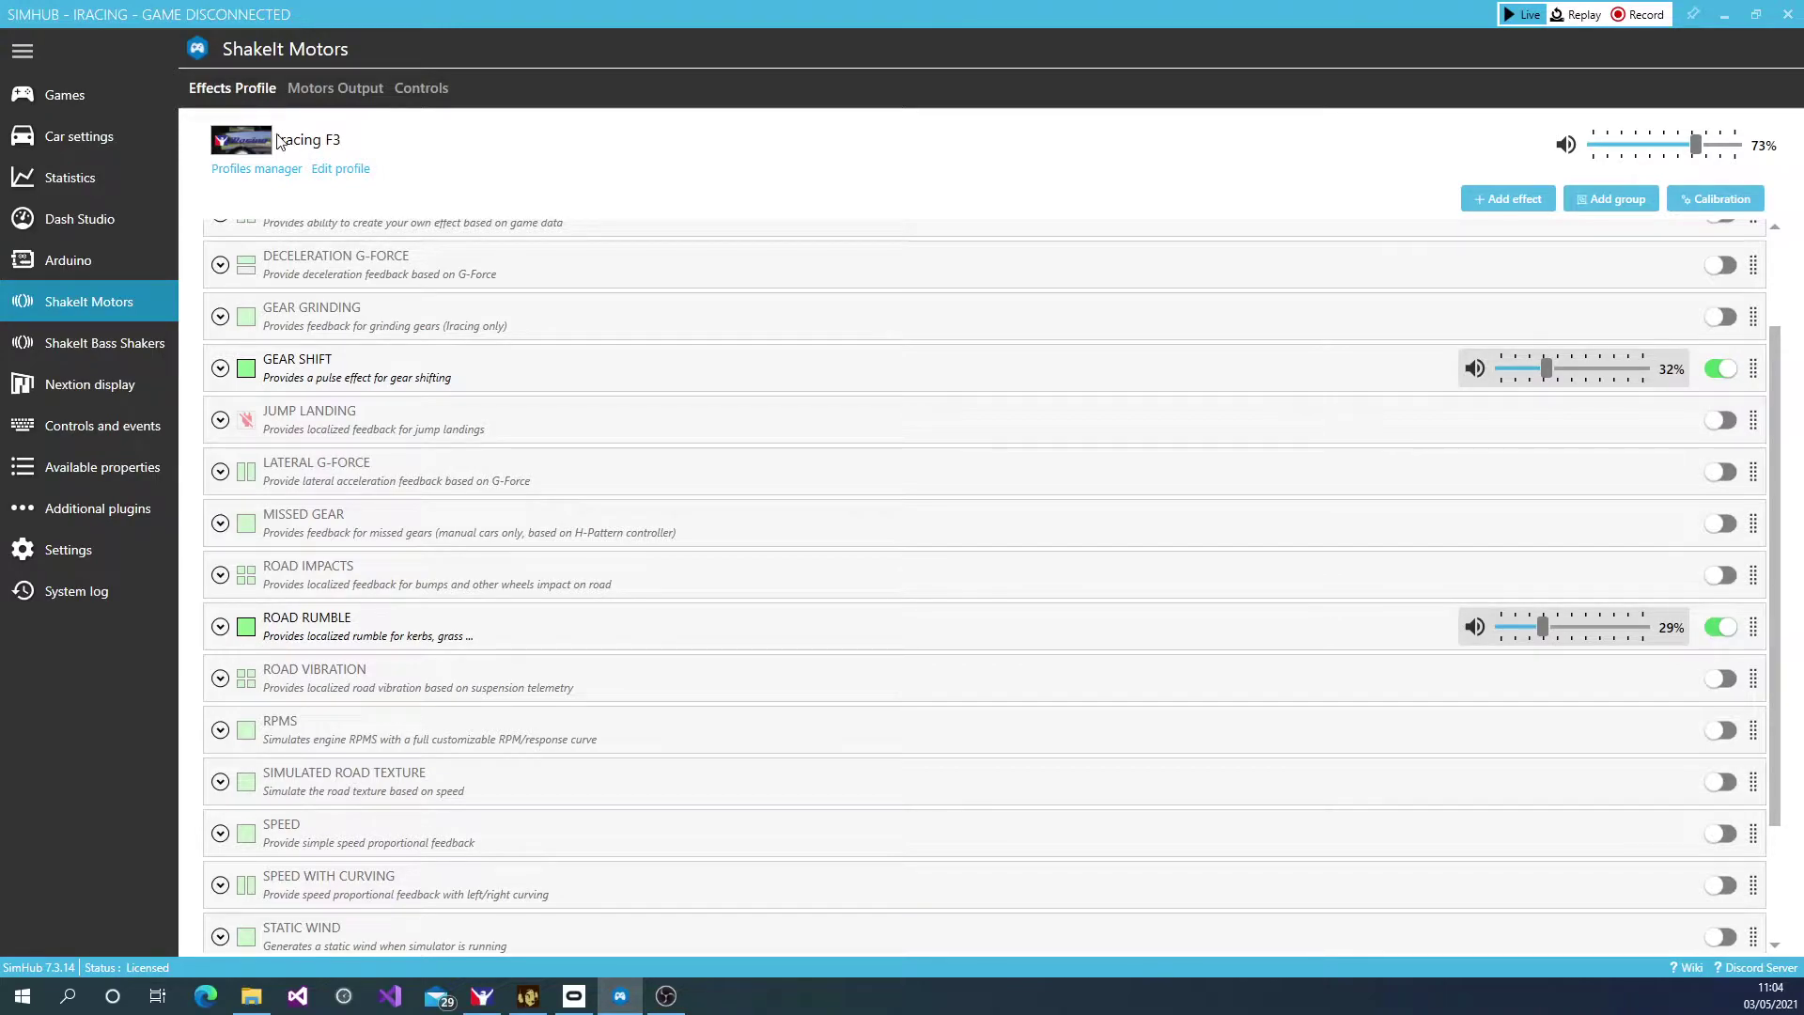
left_click(220, 369)
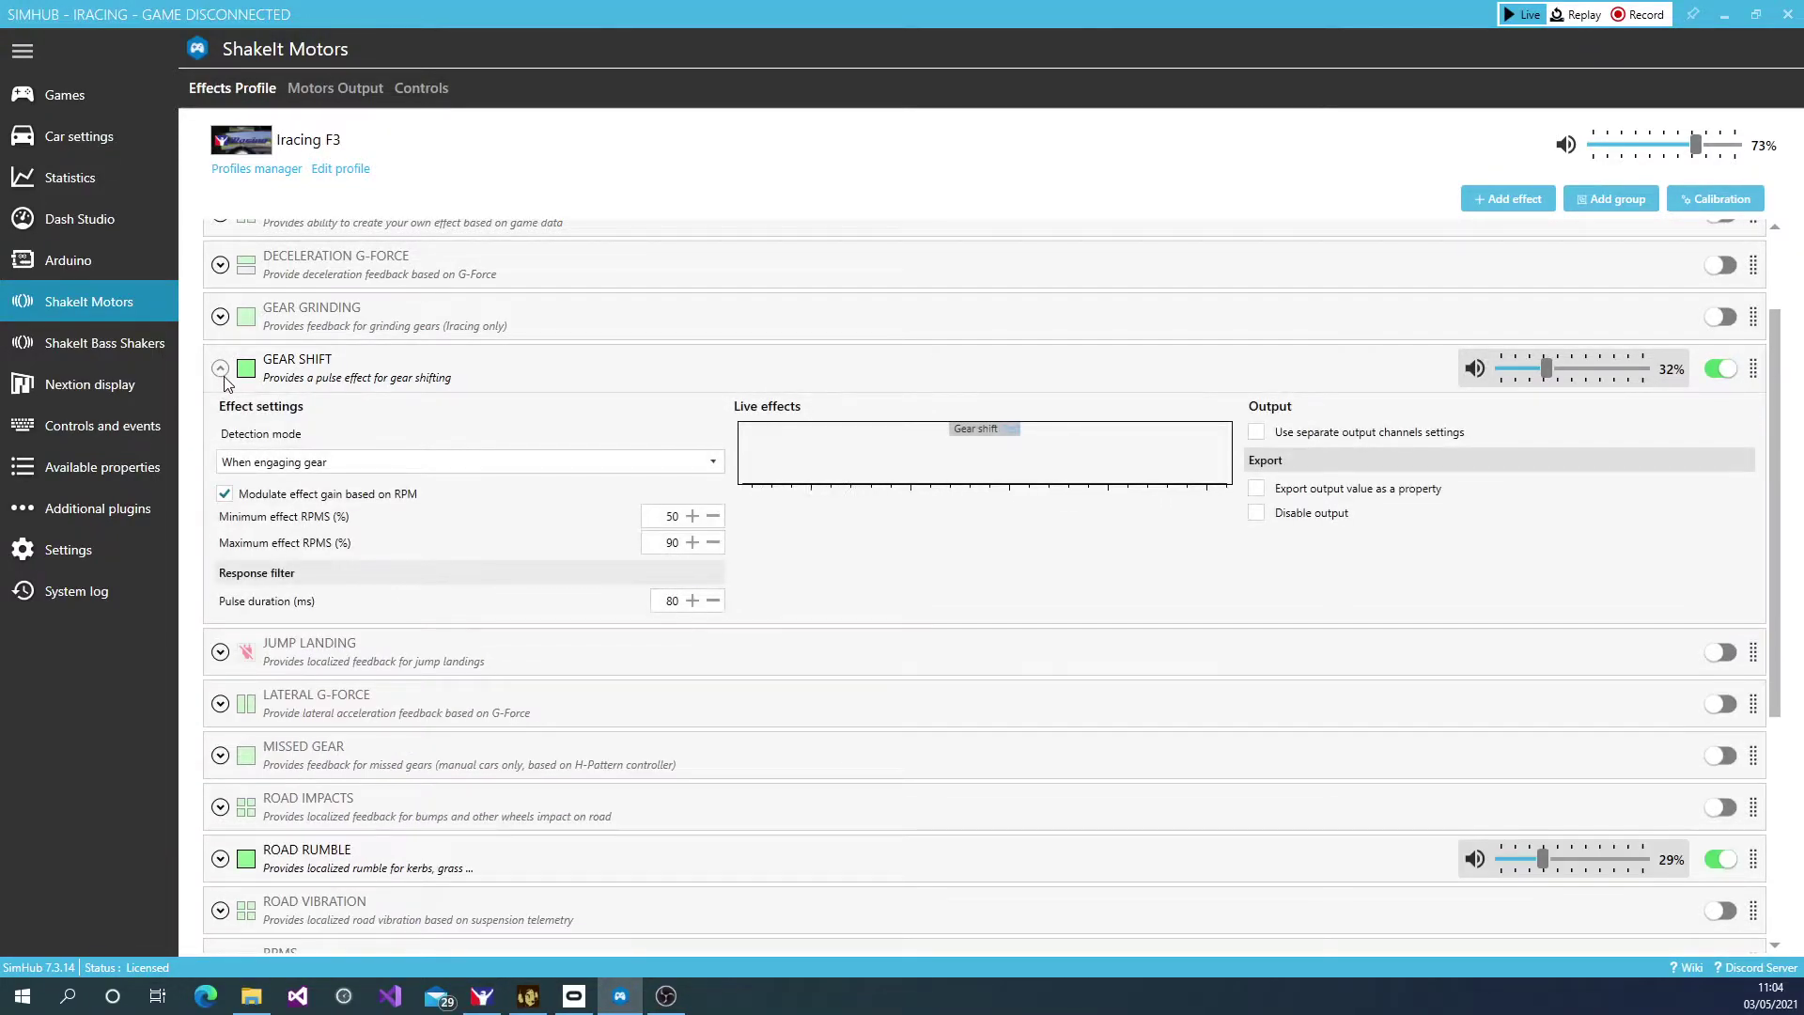
left_click(222, 371)
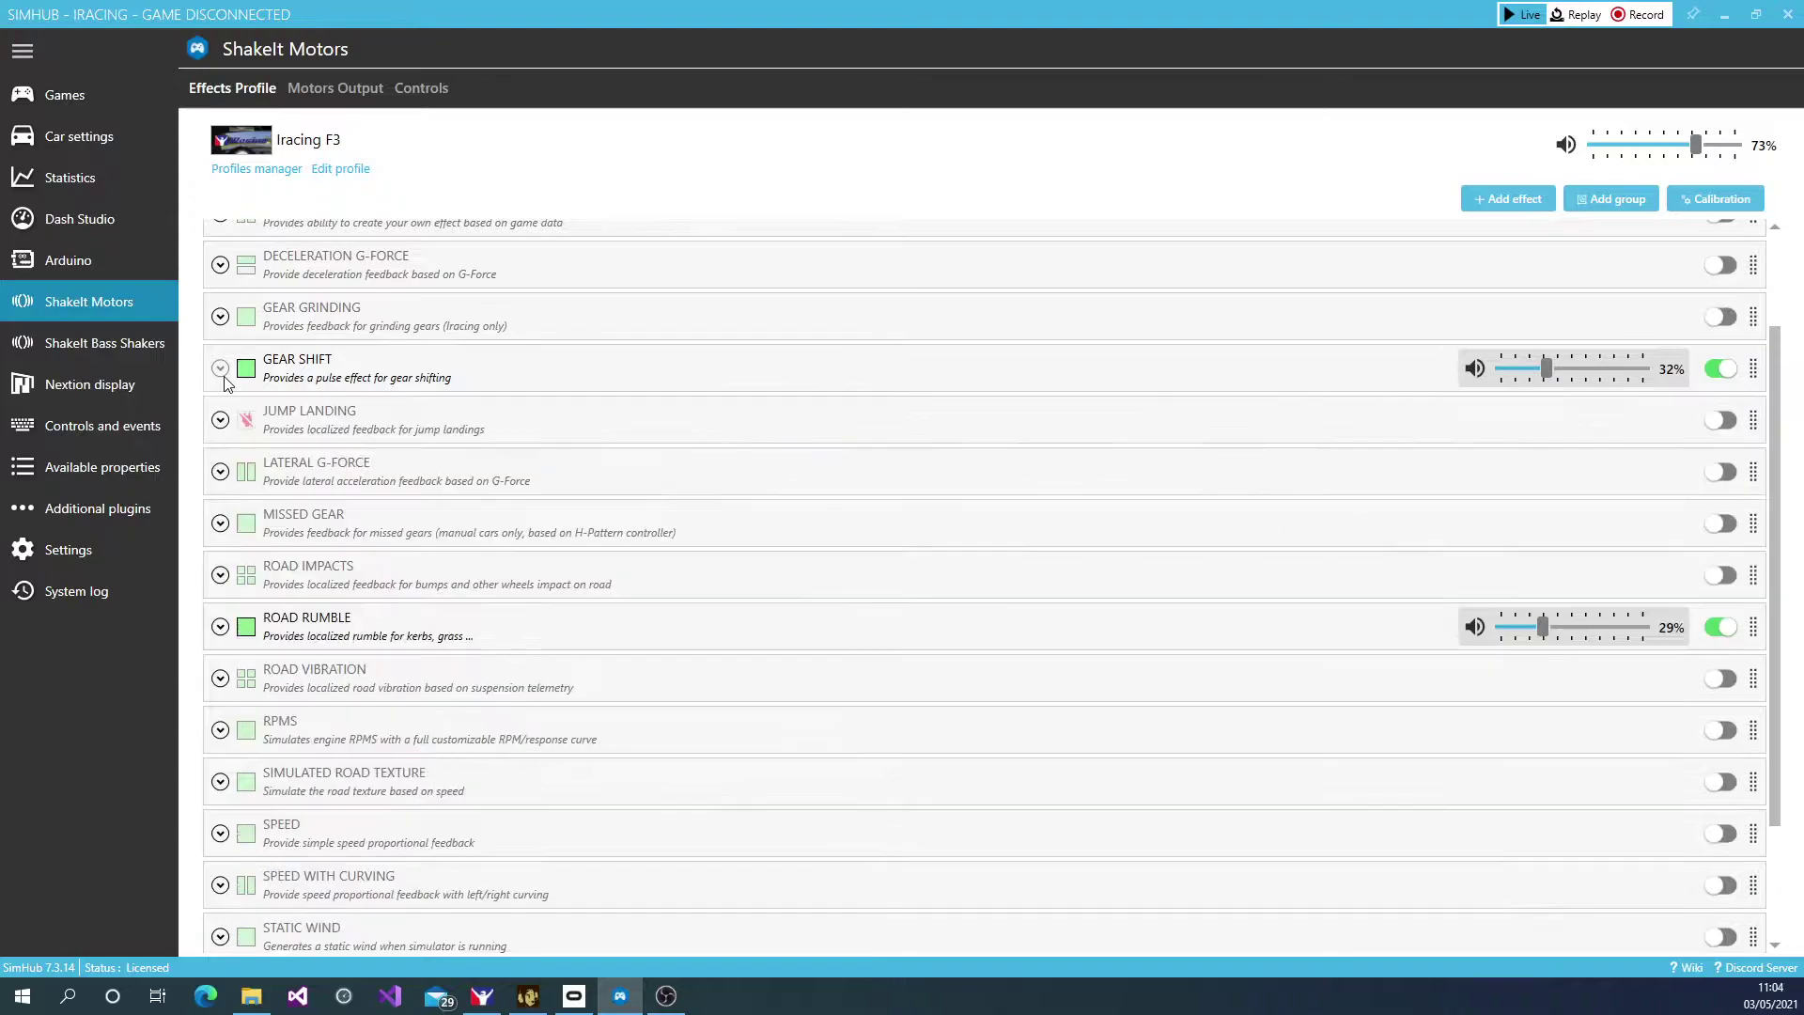
left_click_drag(1545, 368, 1530, 366)
scroll(1531, 357, "down", 2)
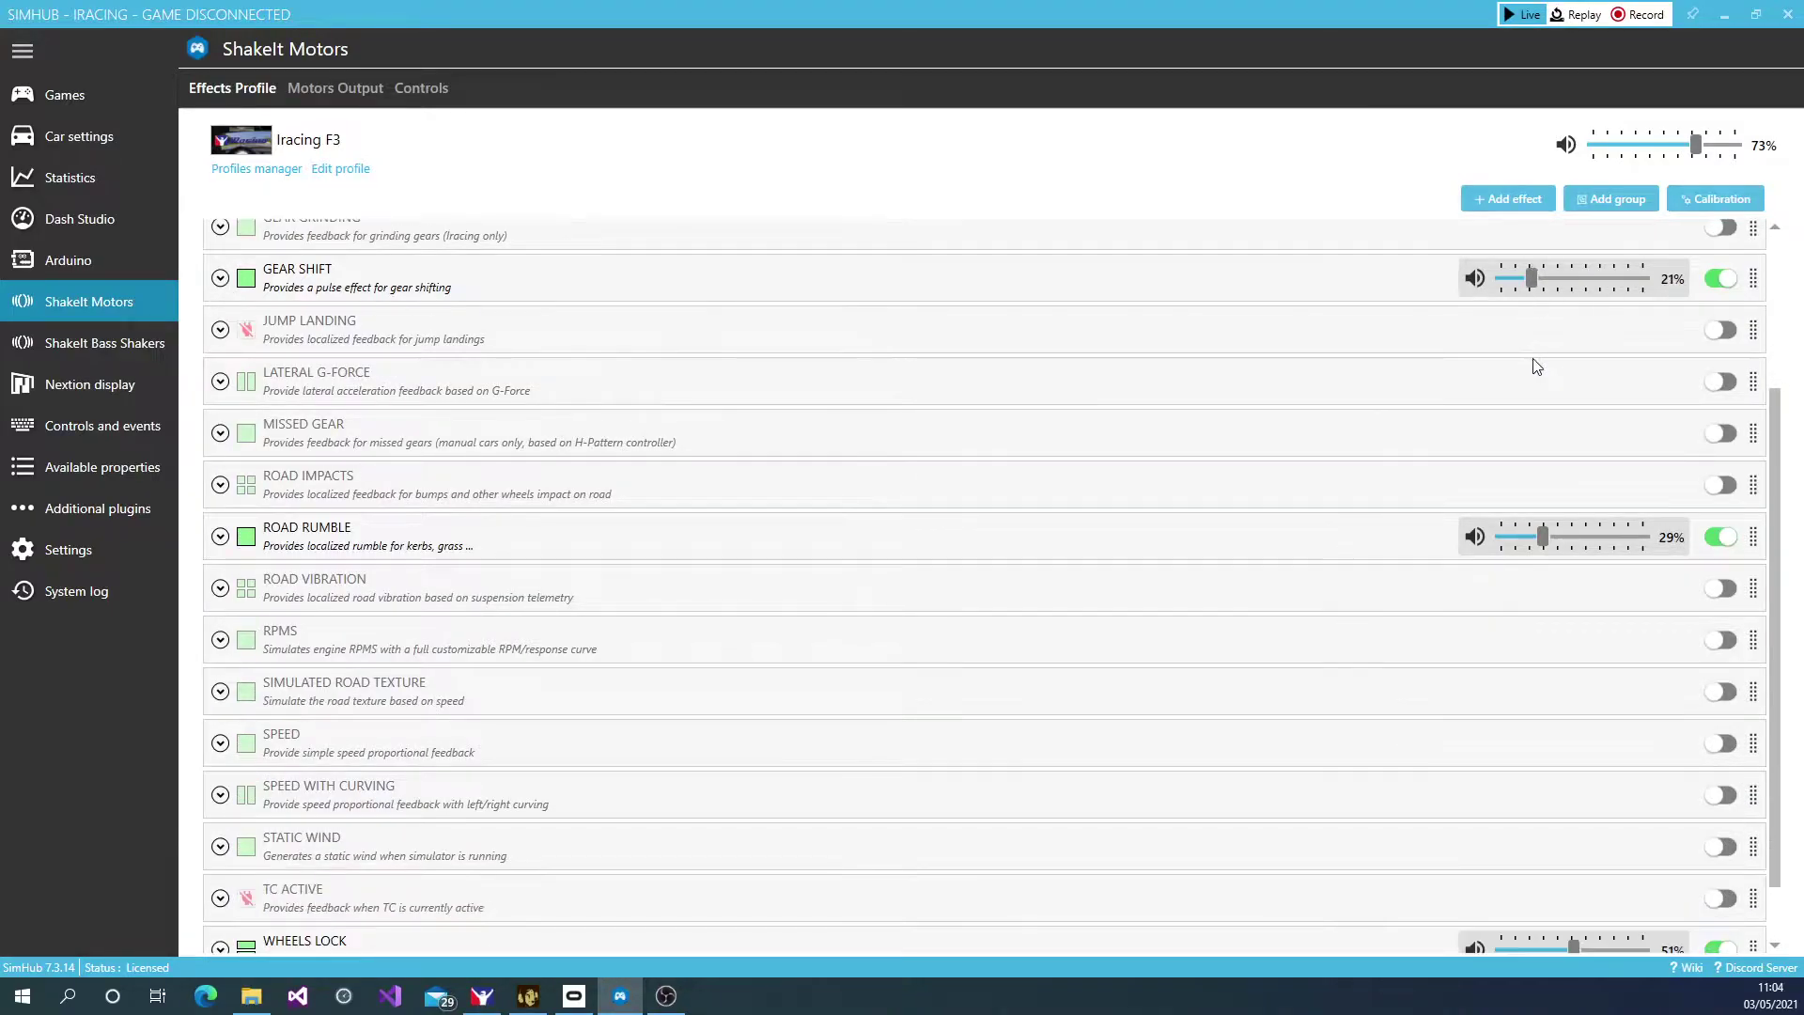
scroll(1547, 555, "down", 1)
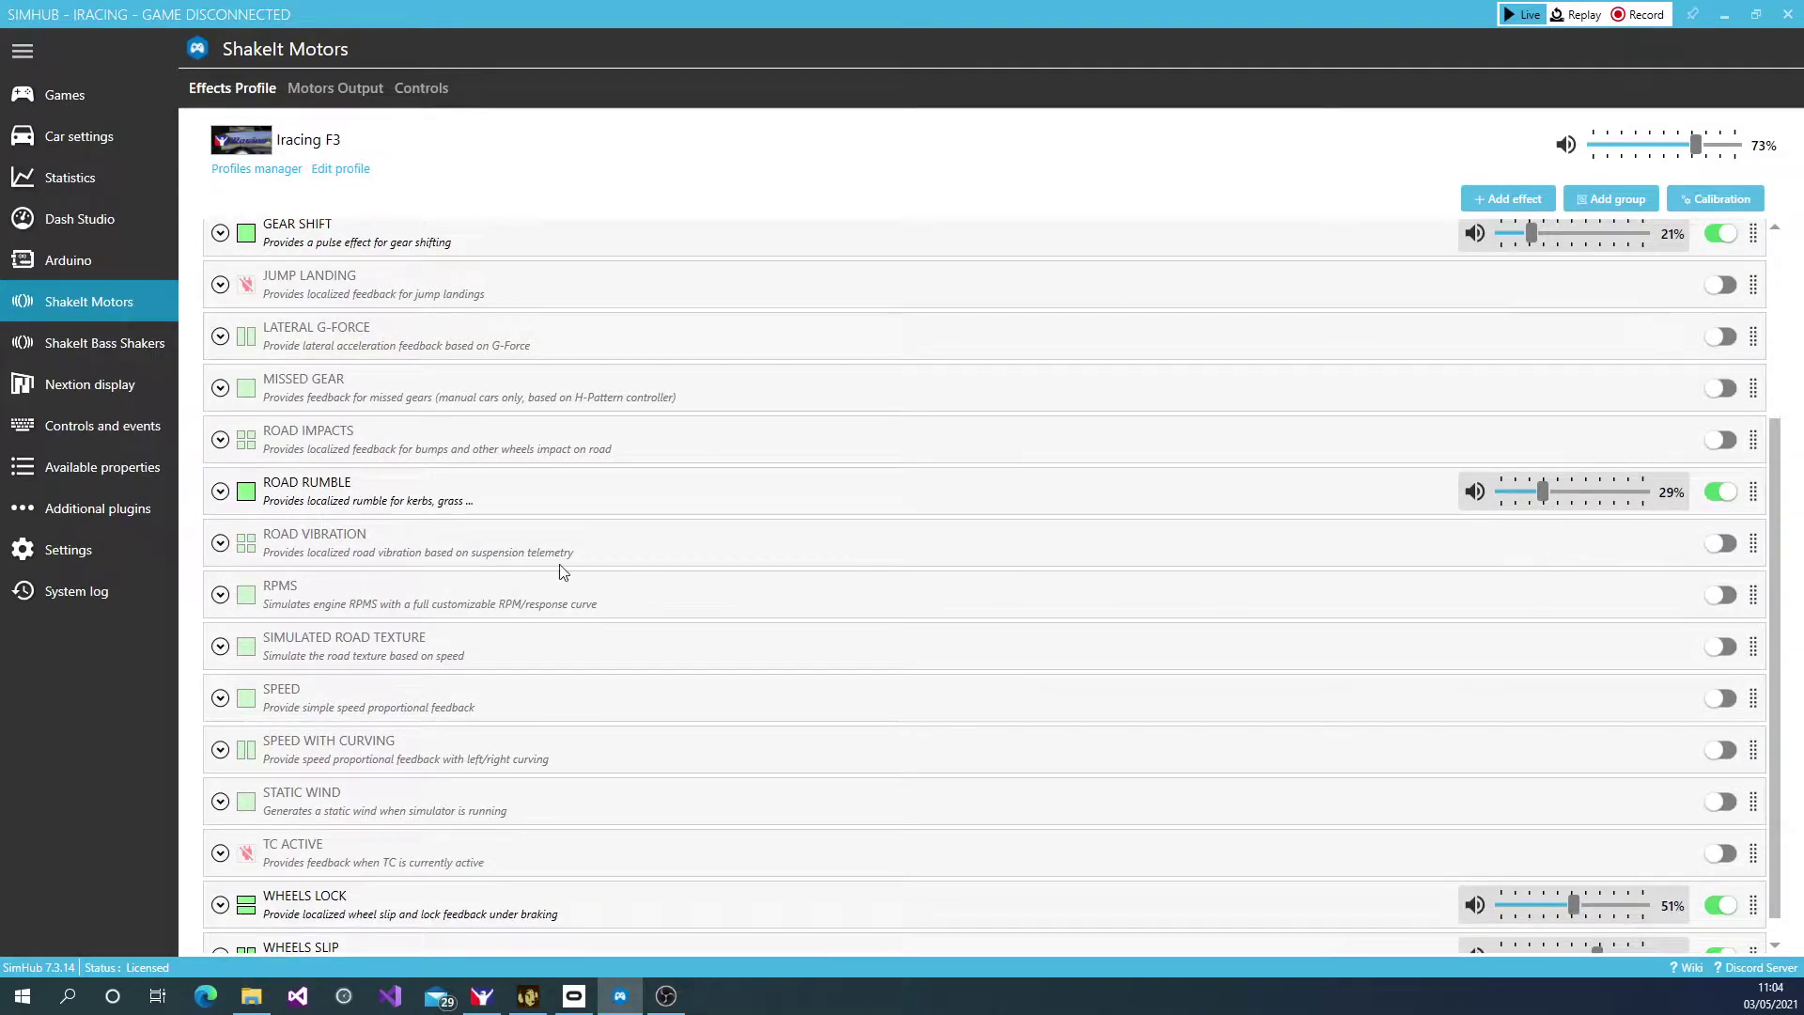
scroll(1570, 540, "down", 1)
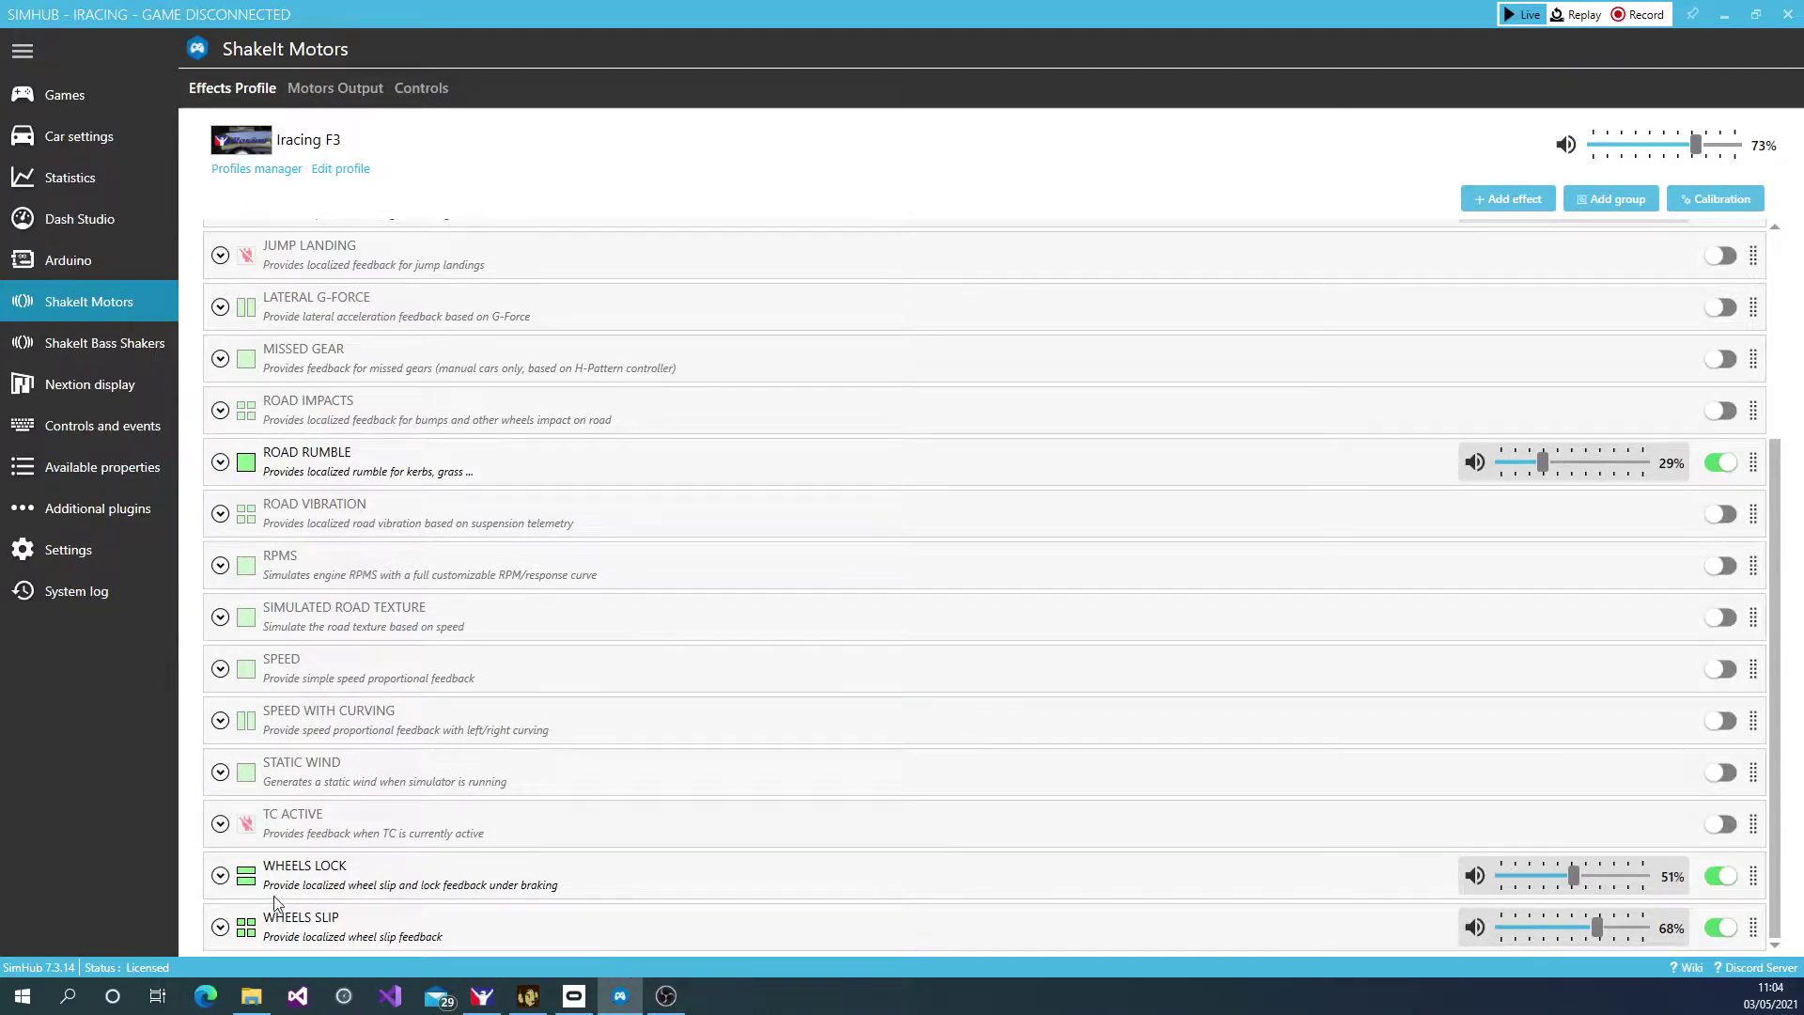
- Expand the Wheels Lock and Wheels Slip settings and open the Wheels Lock Mode dropdown
left_click(220, 875)
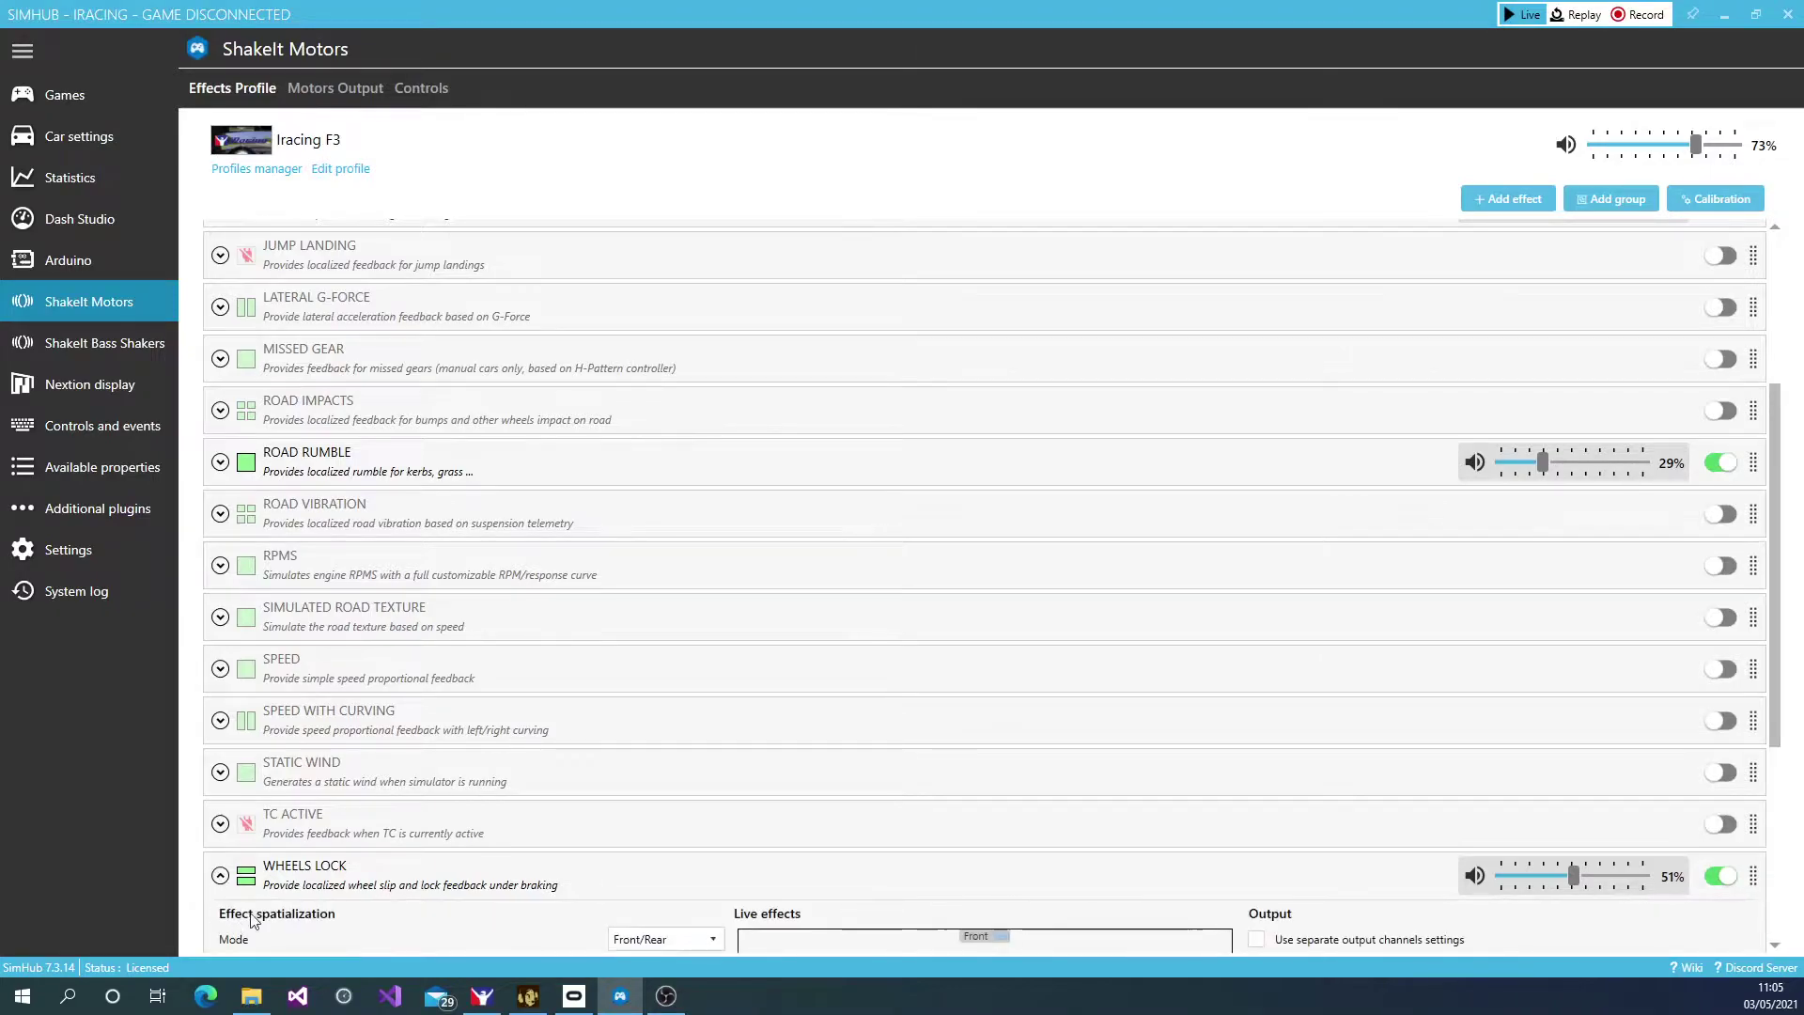
left_click(220, 926)
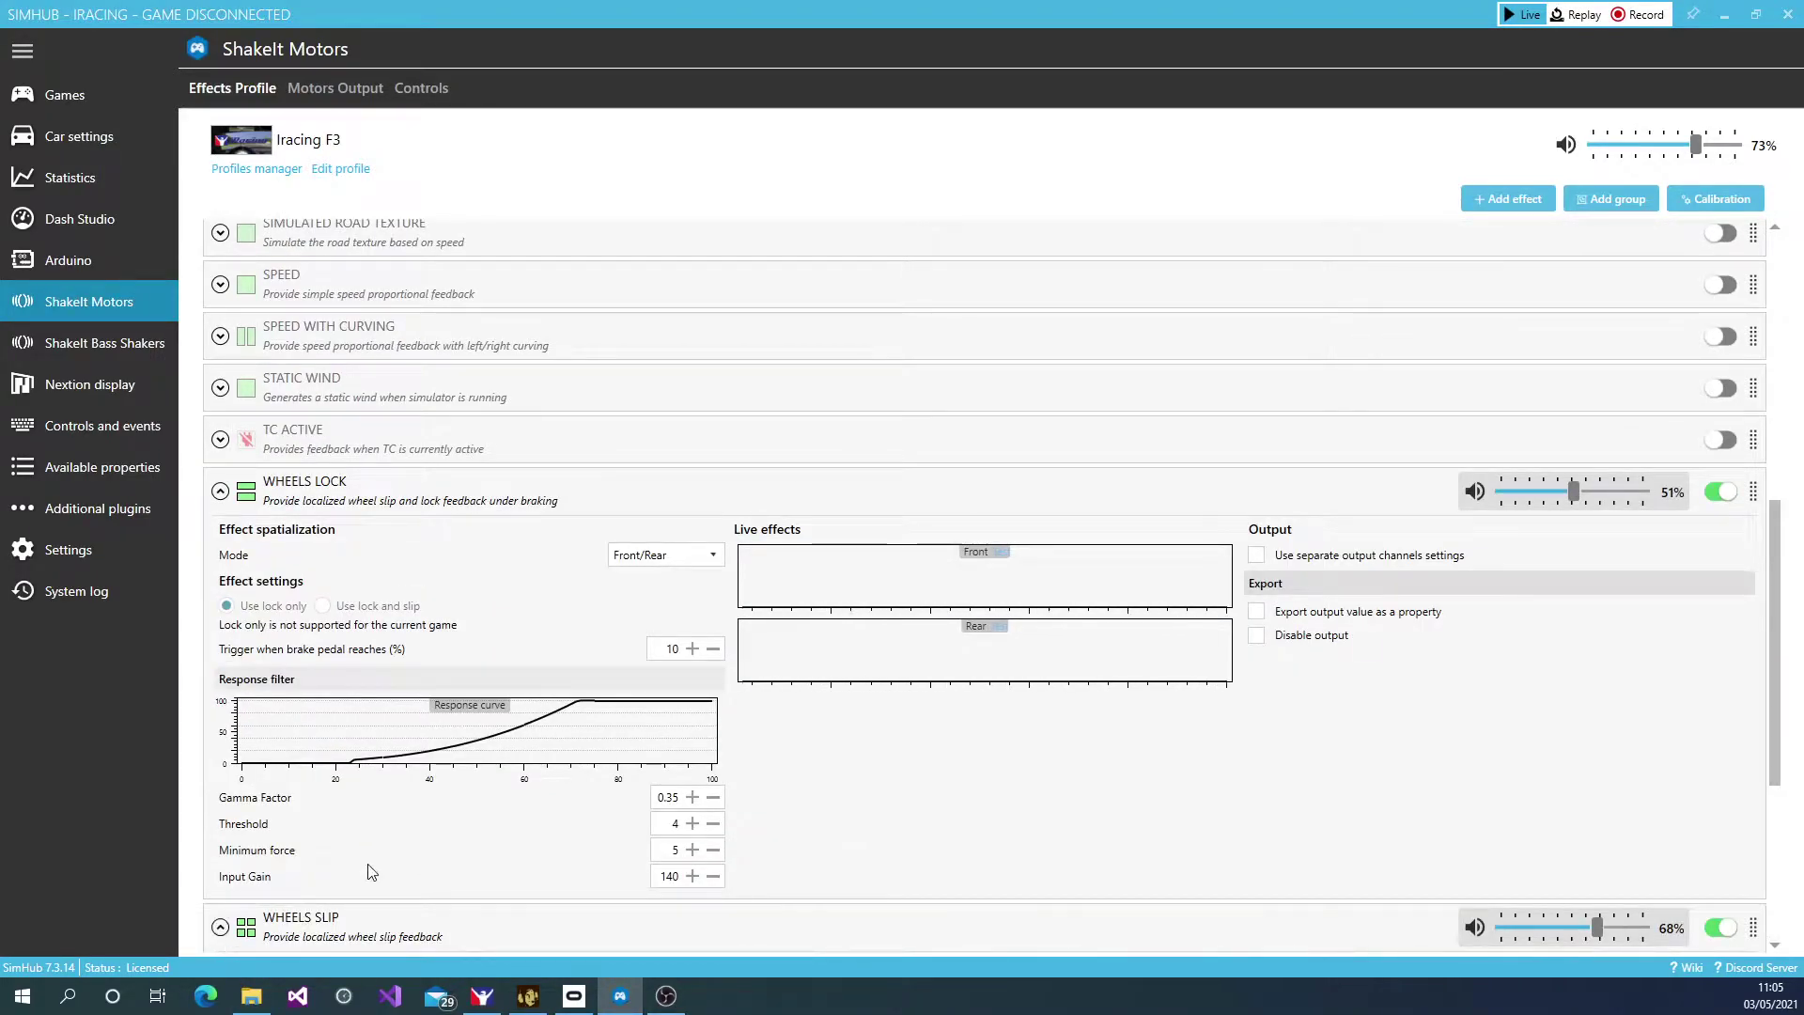
scroll(376, 851, "up", 3)
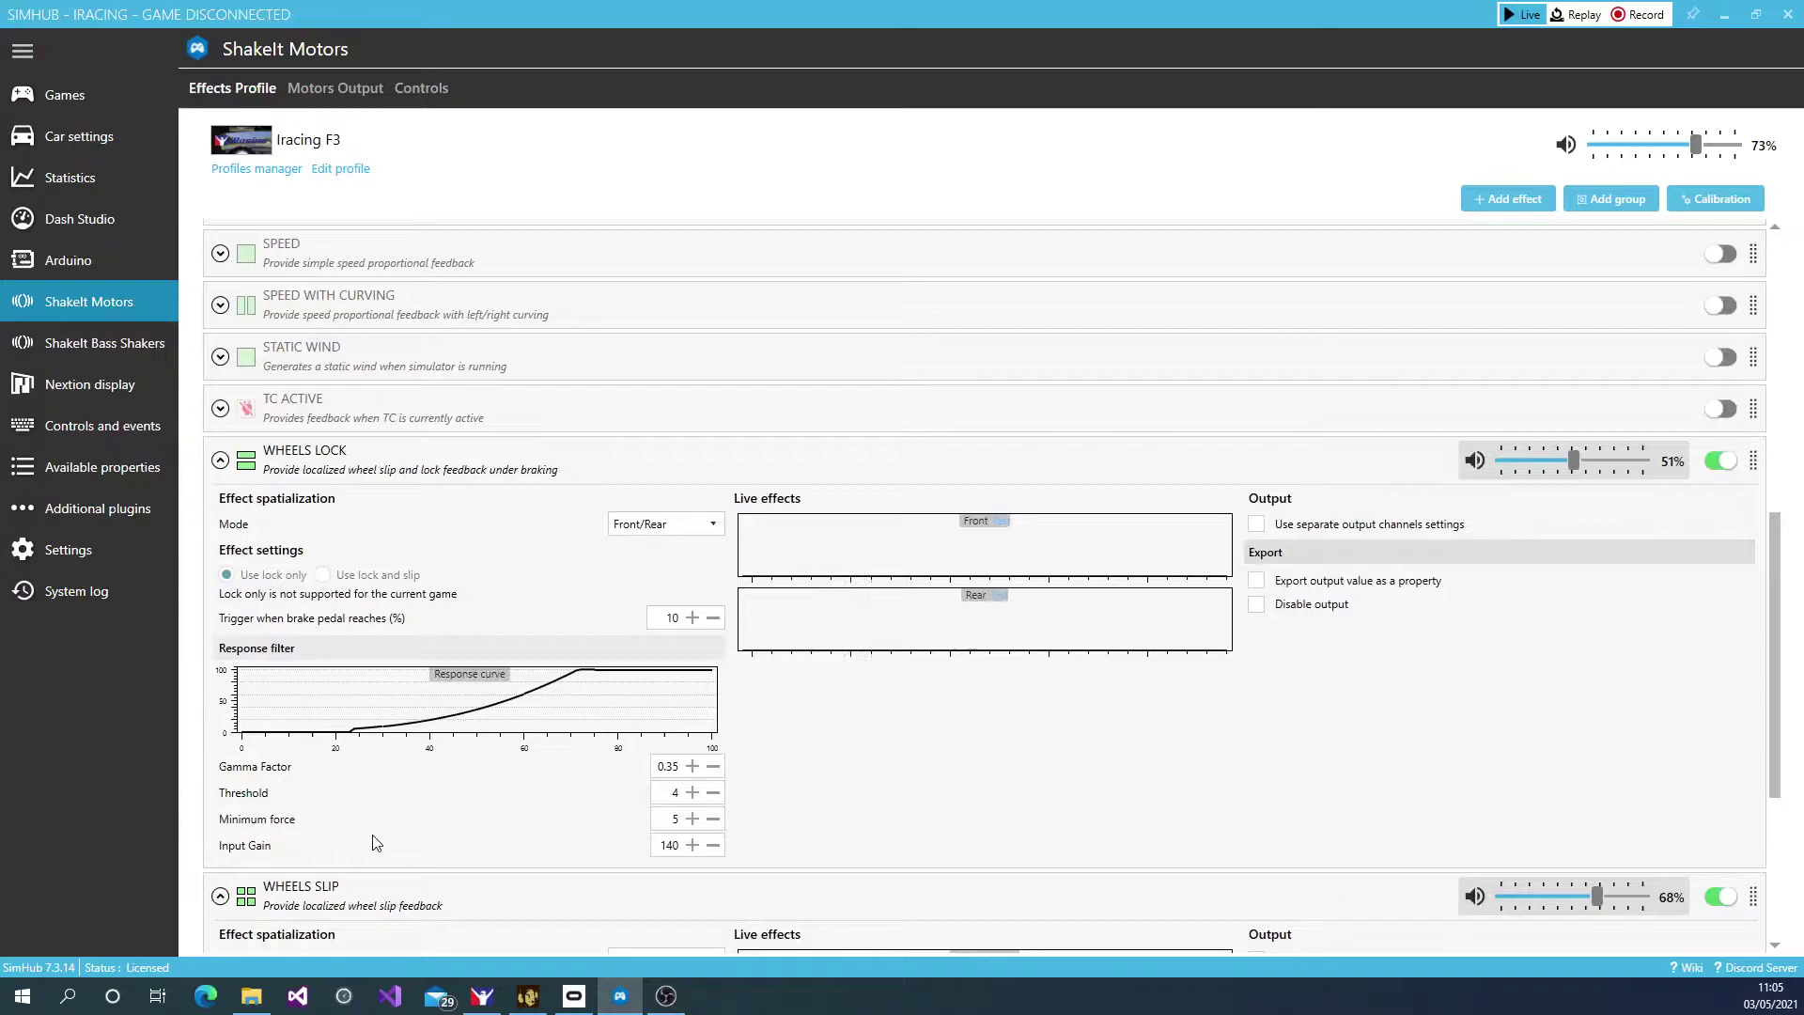
scroll(372, 842, "up", 1)
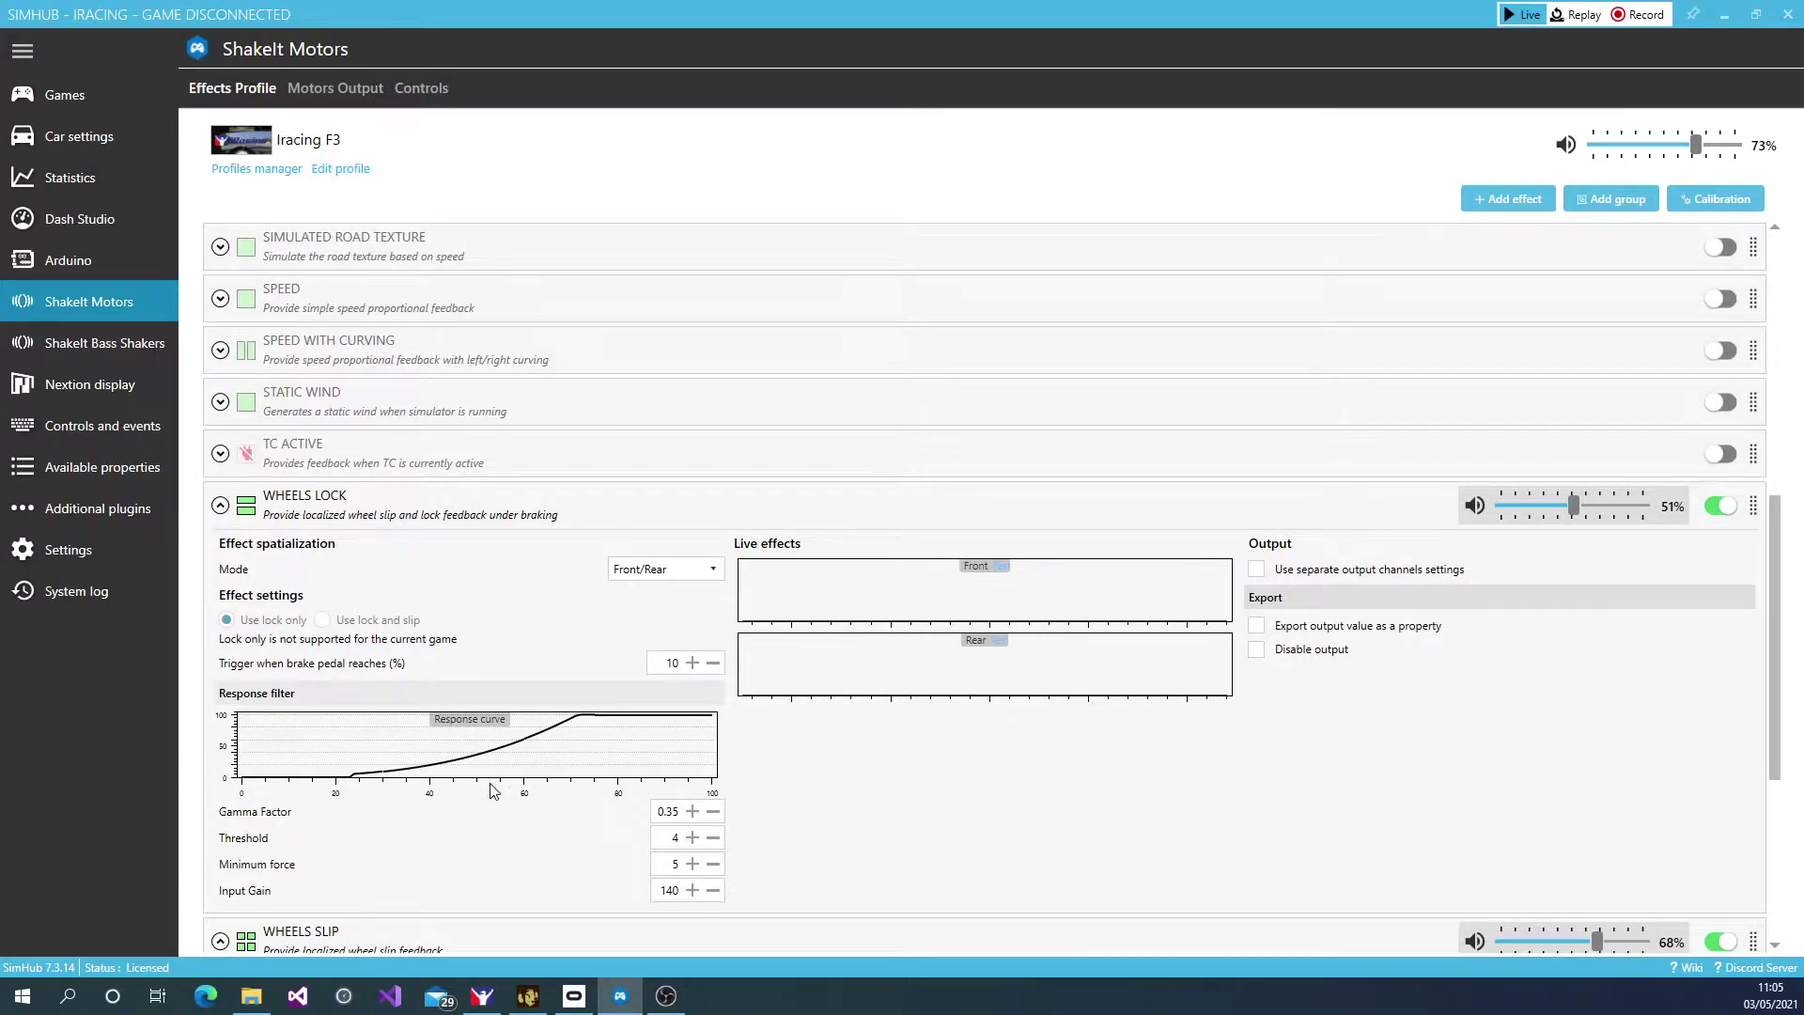
left_click(690, 569)
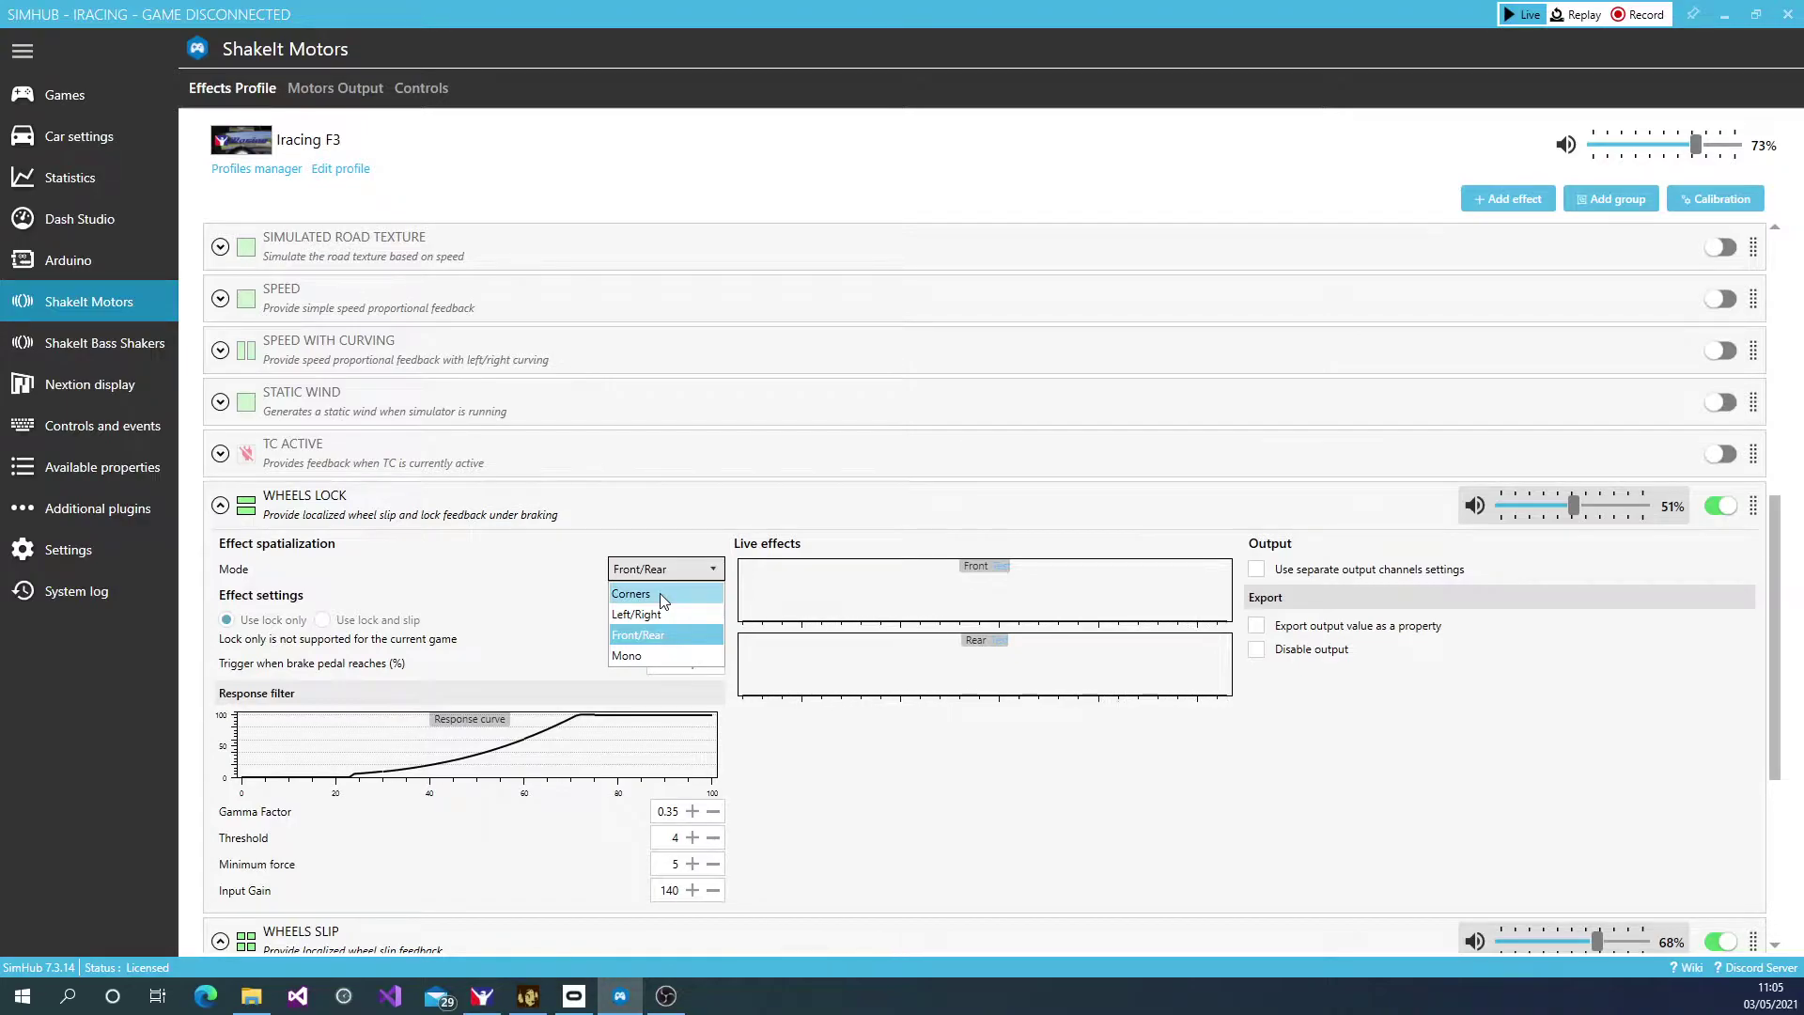
- Leave Wheels Lock mode on Front/Rear and scroll to its response settings
left_click(570, 598)
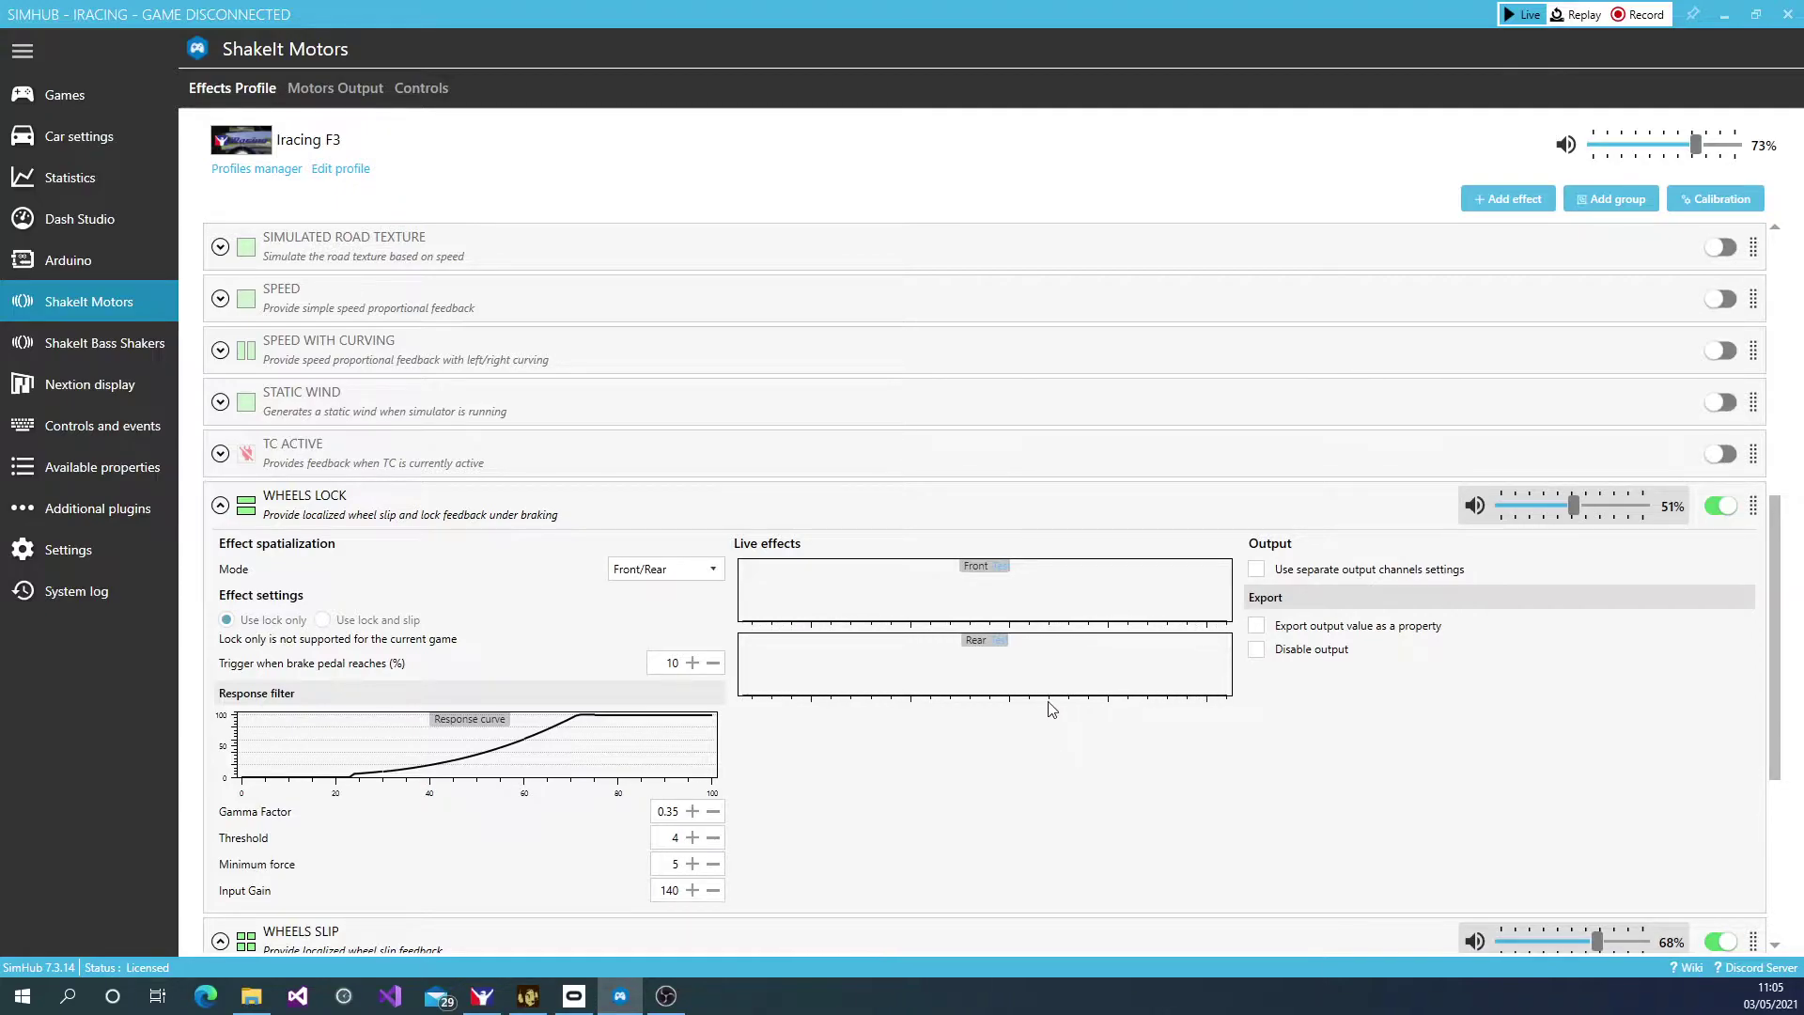
scroll(1052, 705, "down", 1)
scroll(1052, 705, "up", 1)
scroll(730, 663, "down", 1)
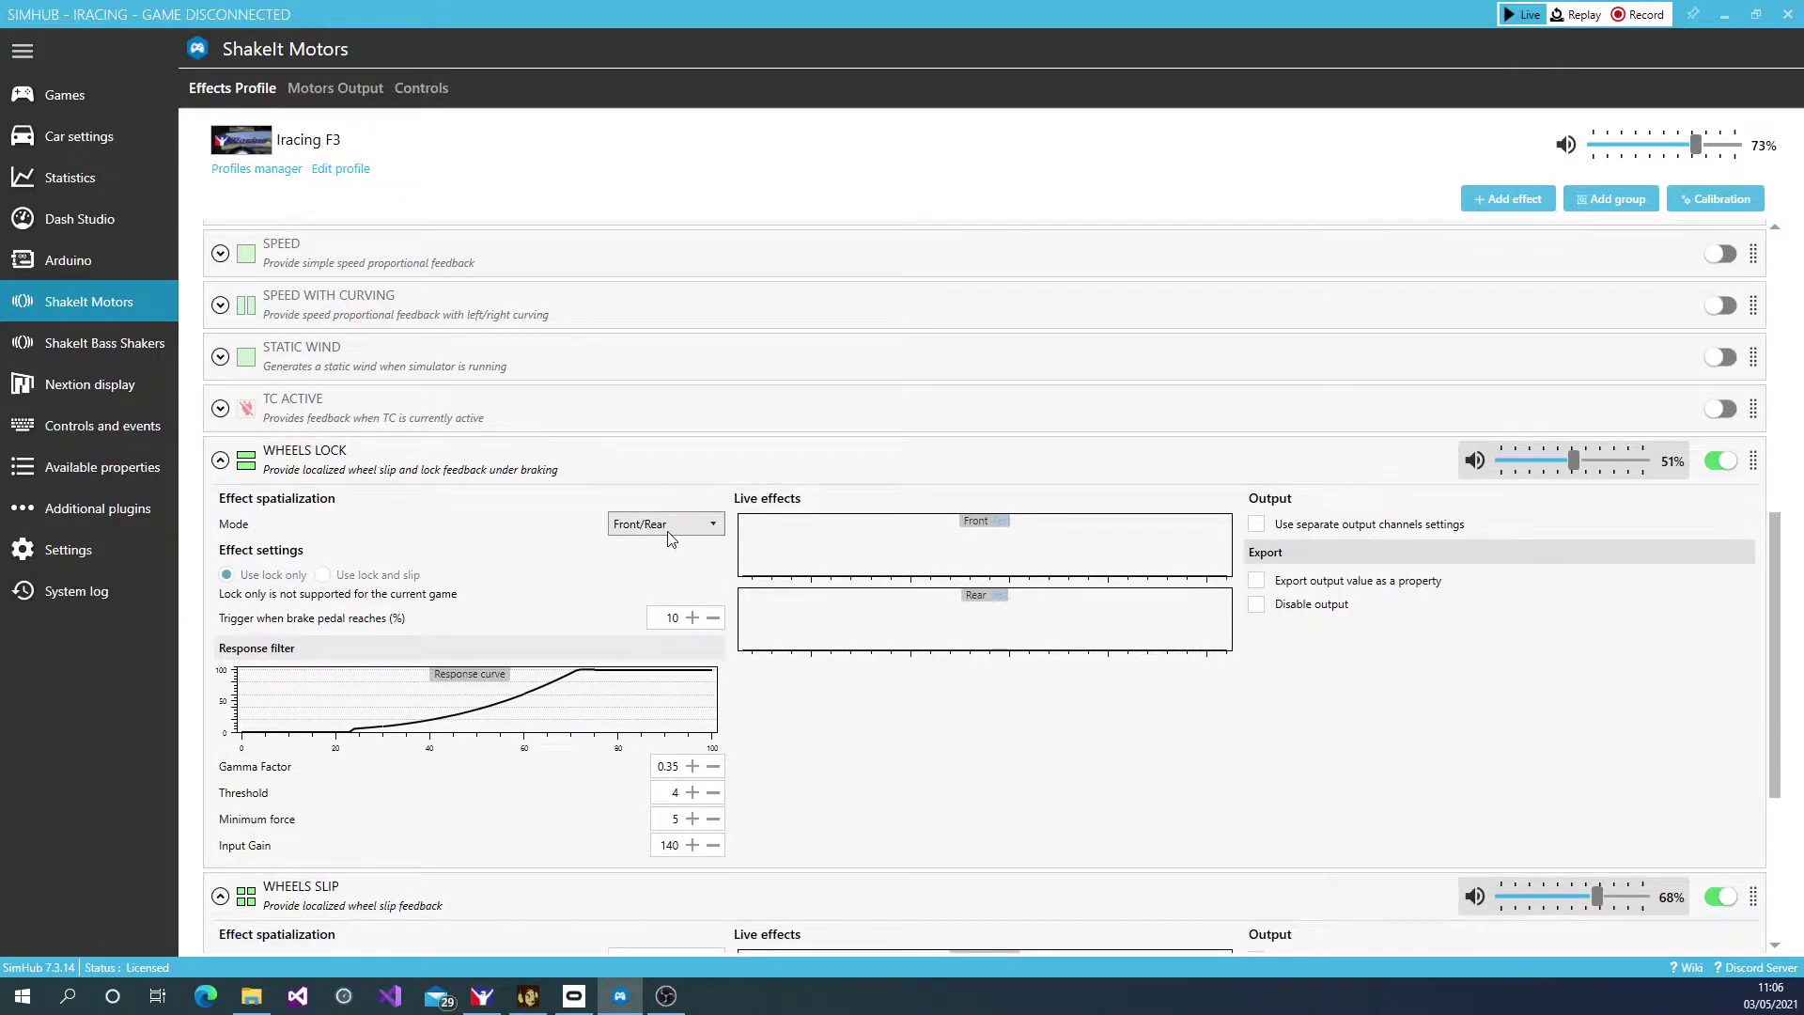
scroll(639, 747, "down", 1)
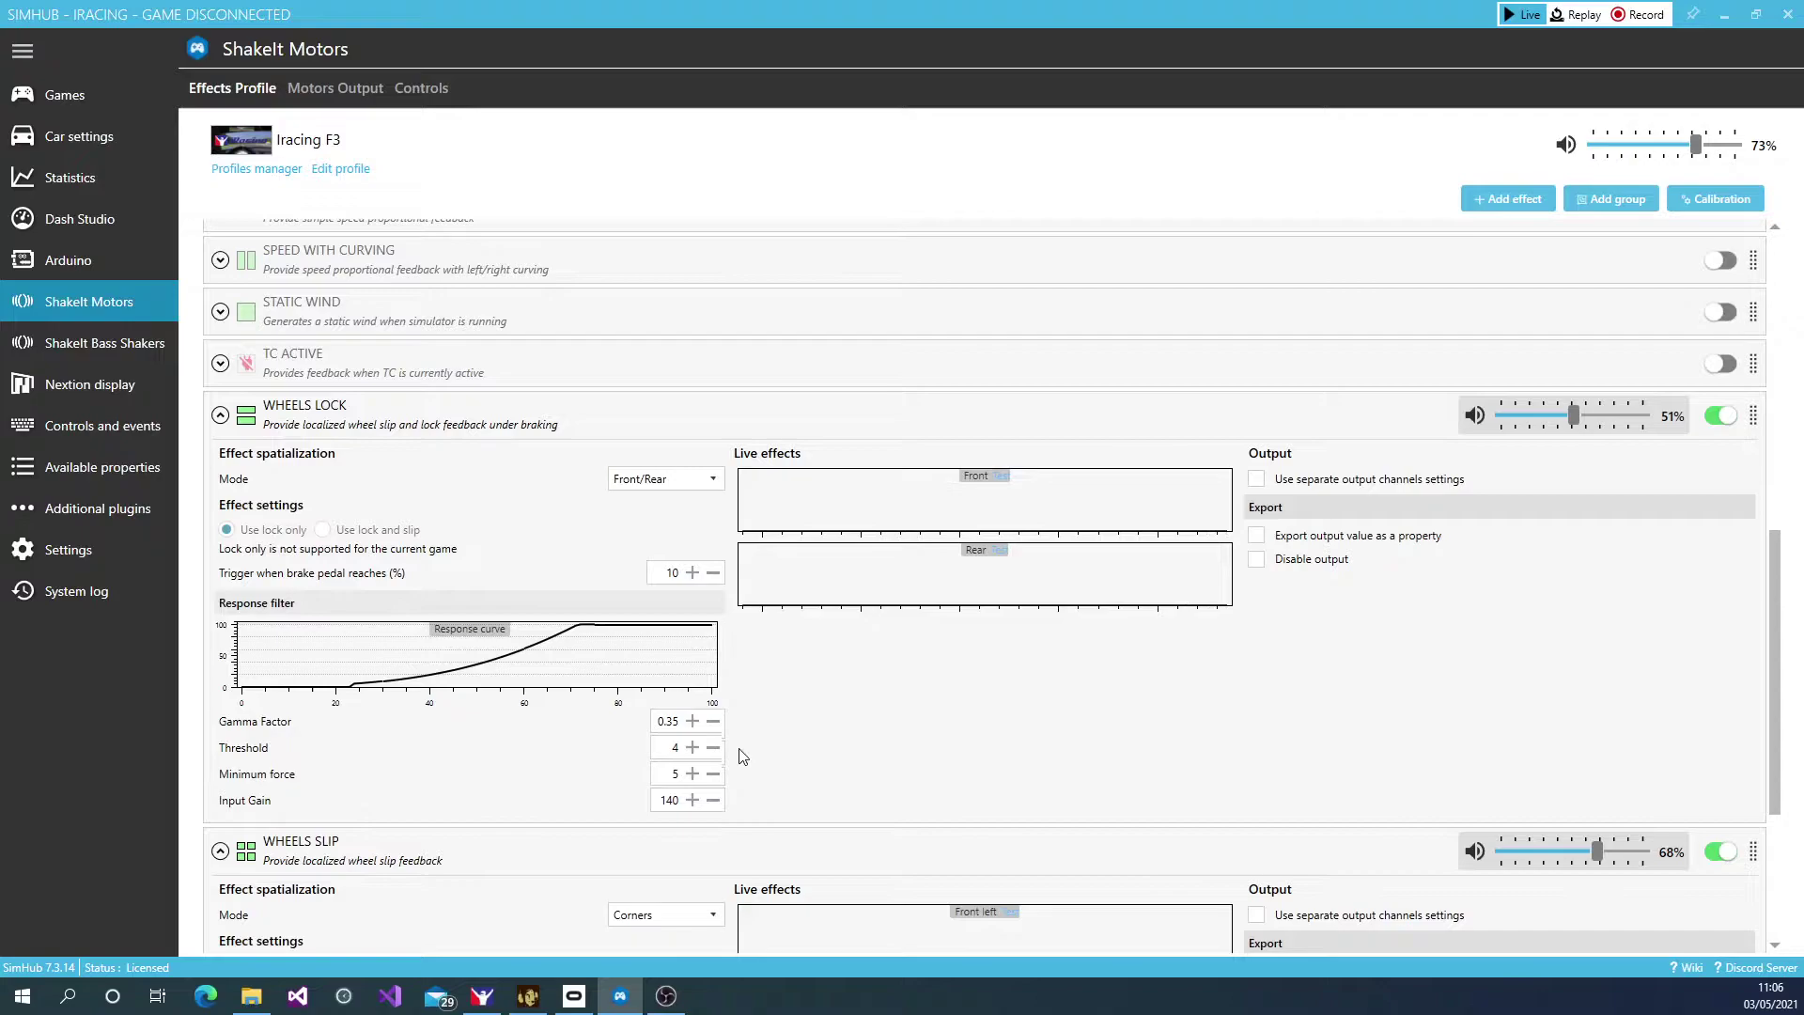
- Set the Wheels Lock Gamma Factor to 1.00 for a linear response
left_click(713, 721)
left_click(692, 721)
left_click(693, 721)
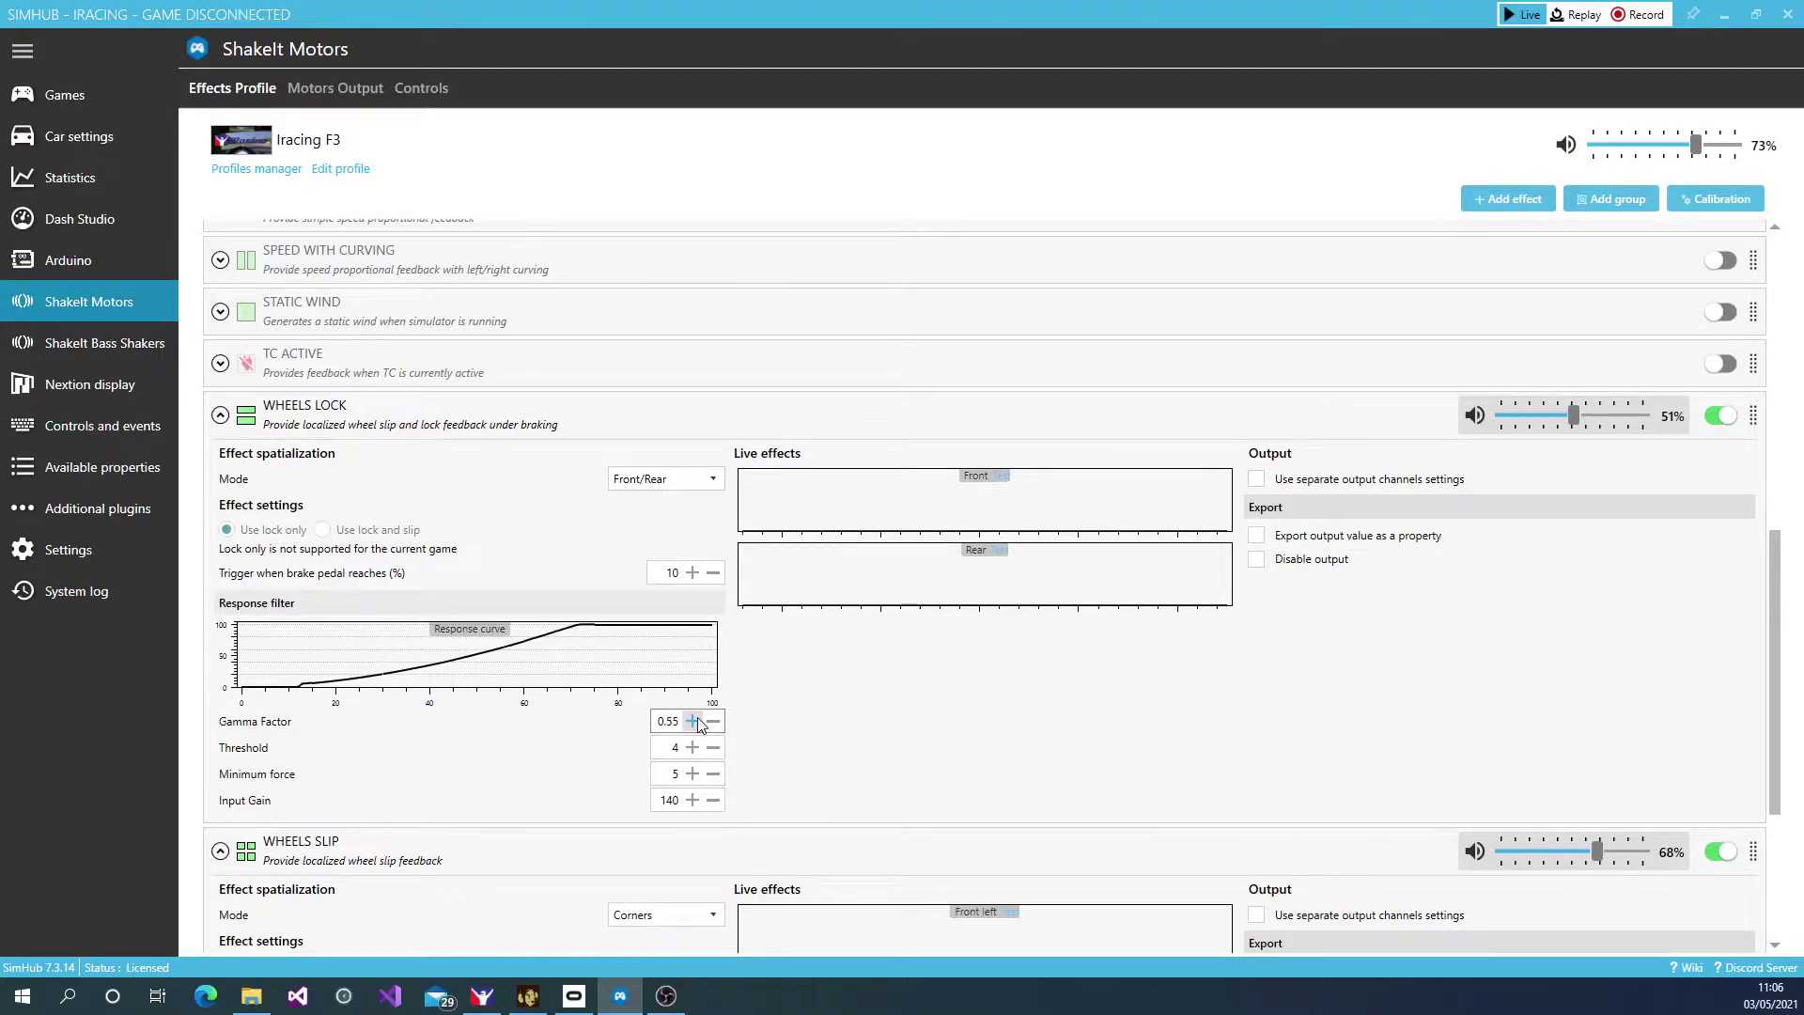
left_click(693, 721)
left_click(692, 720)
left_click(692, 720)
left_click(692, 720)
left_click(692, 721)
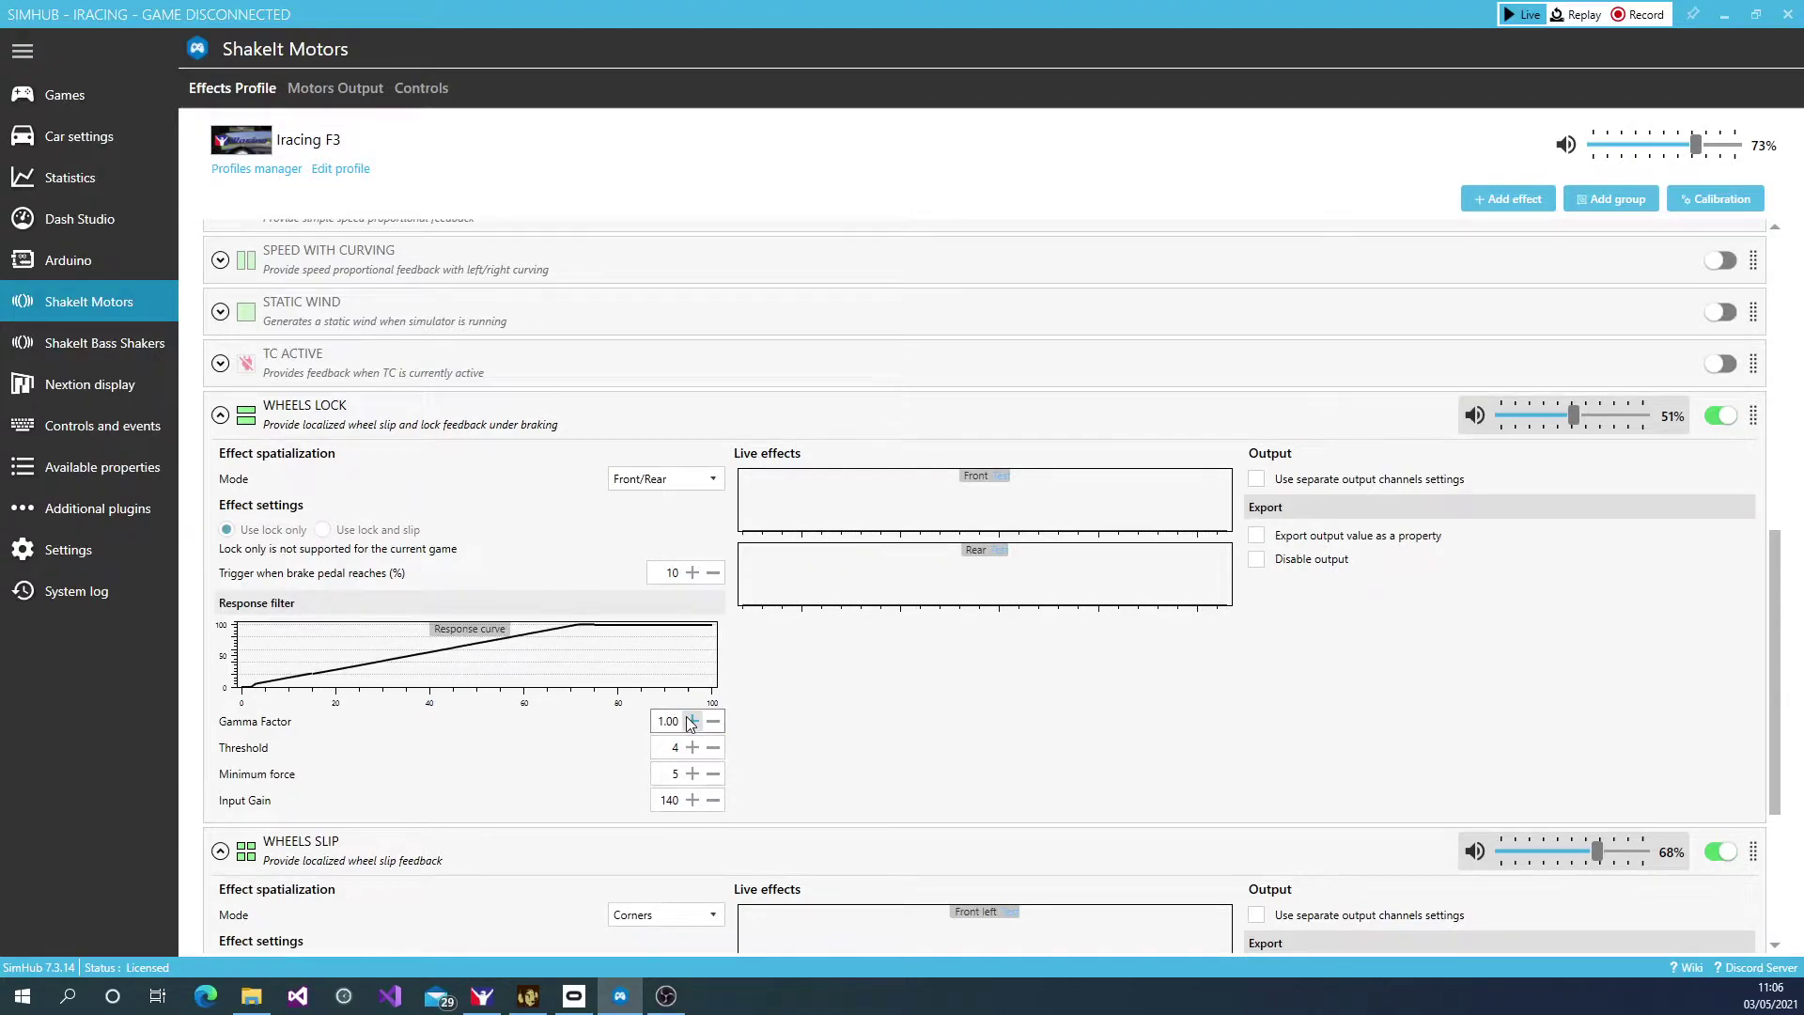
- Lower the Wheels Lock Input Gain from 140 to 100
left_click(713, 799)
left_click(713, 800)
left_click(713, 800)
left_click(713, 800)
left_click(713, 800)
left_click(713, 799)
left_click(713, 800)
left_click(713, 799)
left_click(713, 800)
left_click(713, 800)
left_click(713, 800)
left_click(713, 800)
left_click(713, 800)
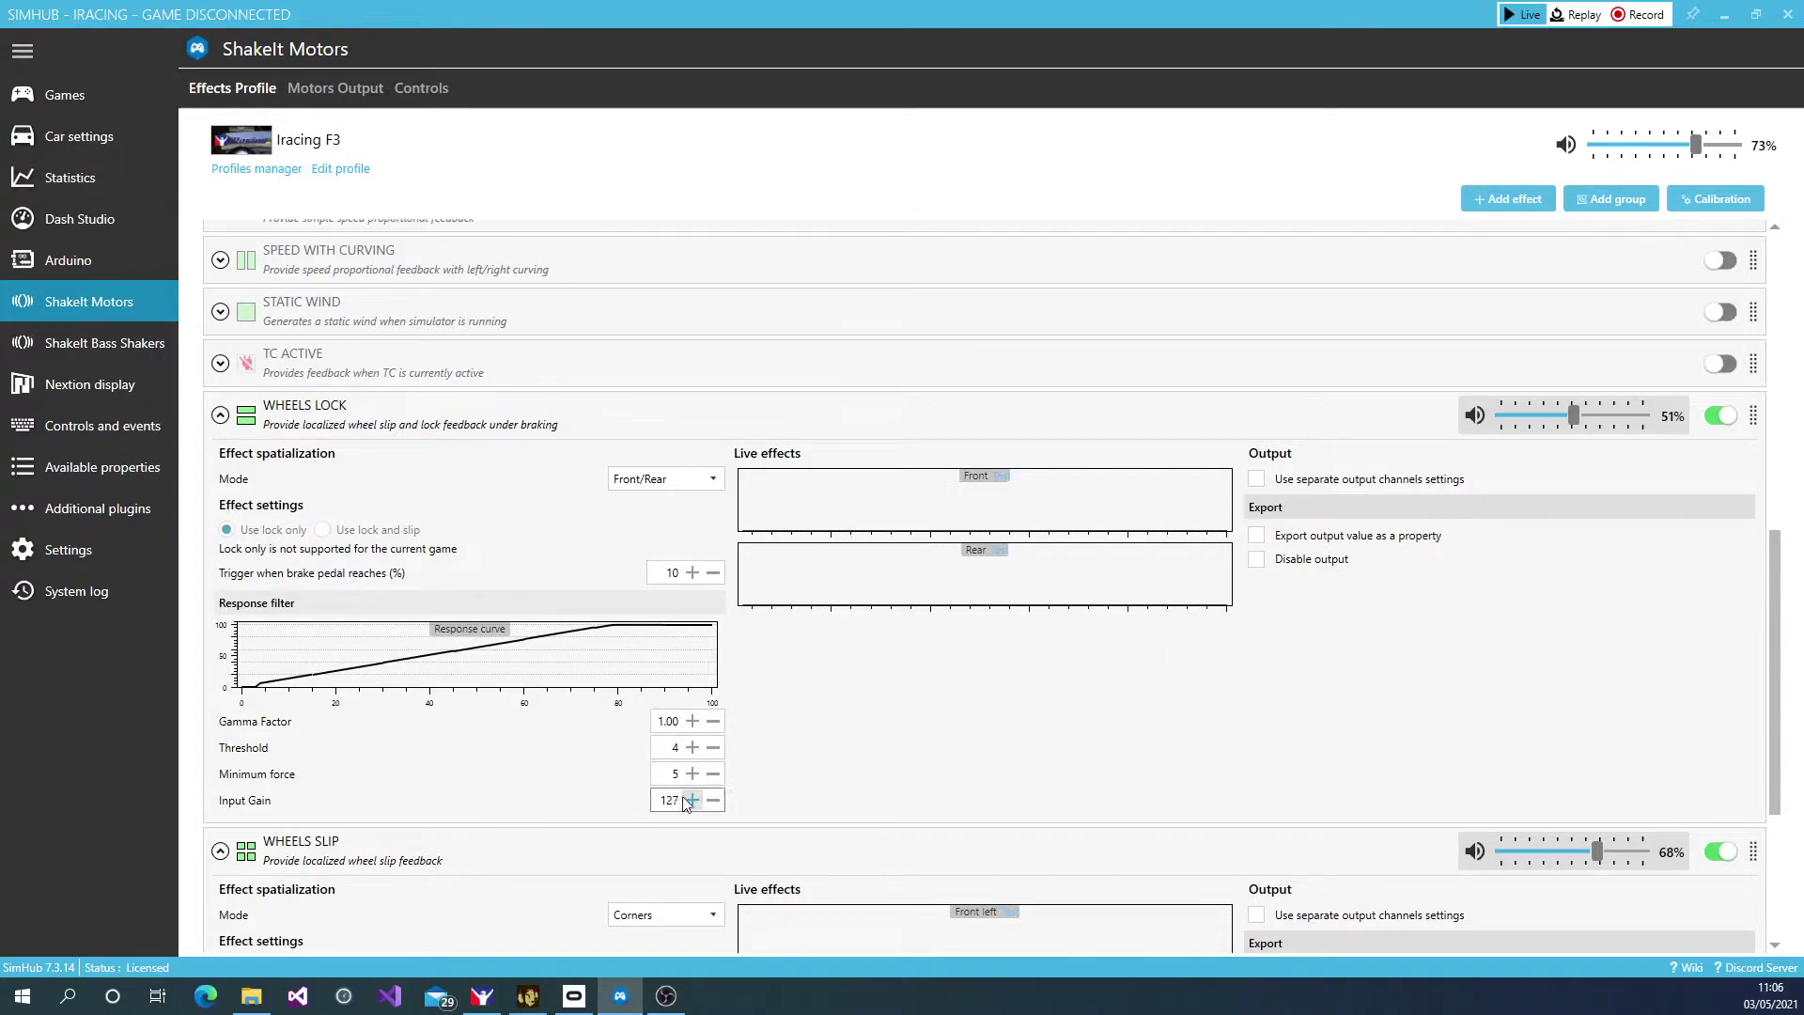
key("Delete")
key("Delete")
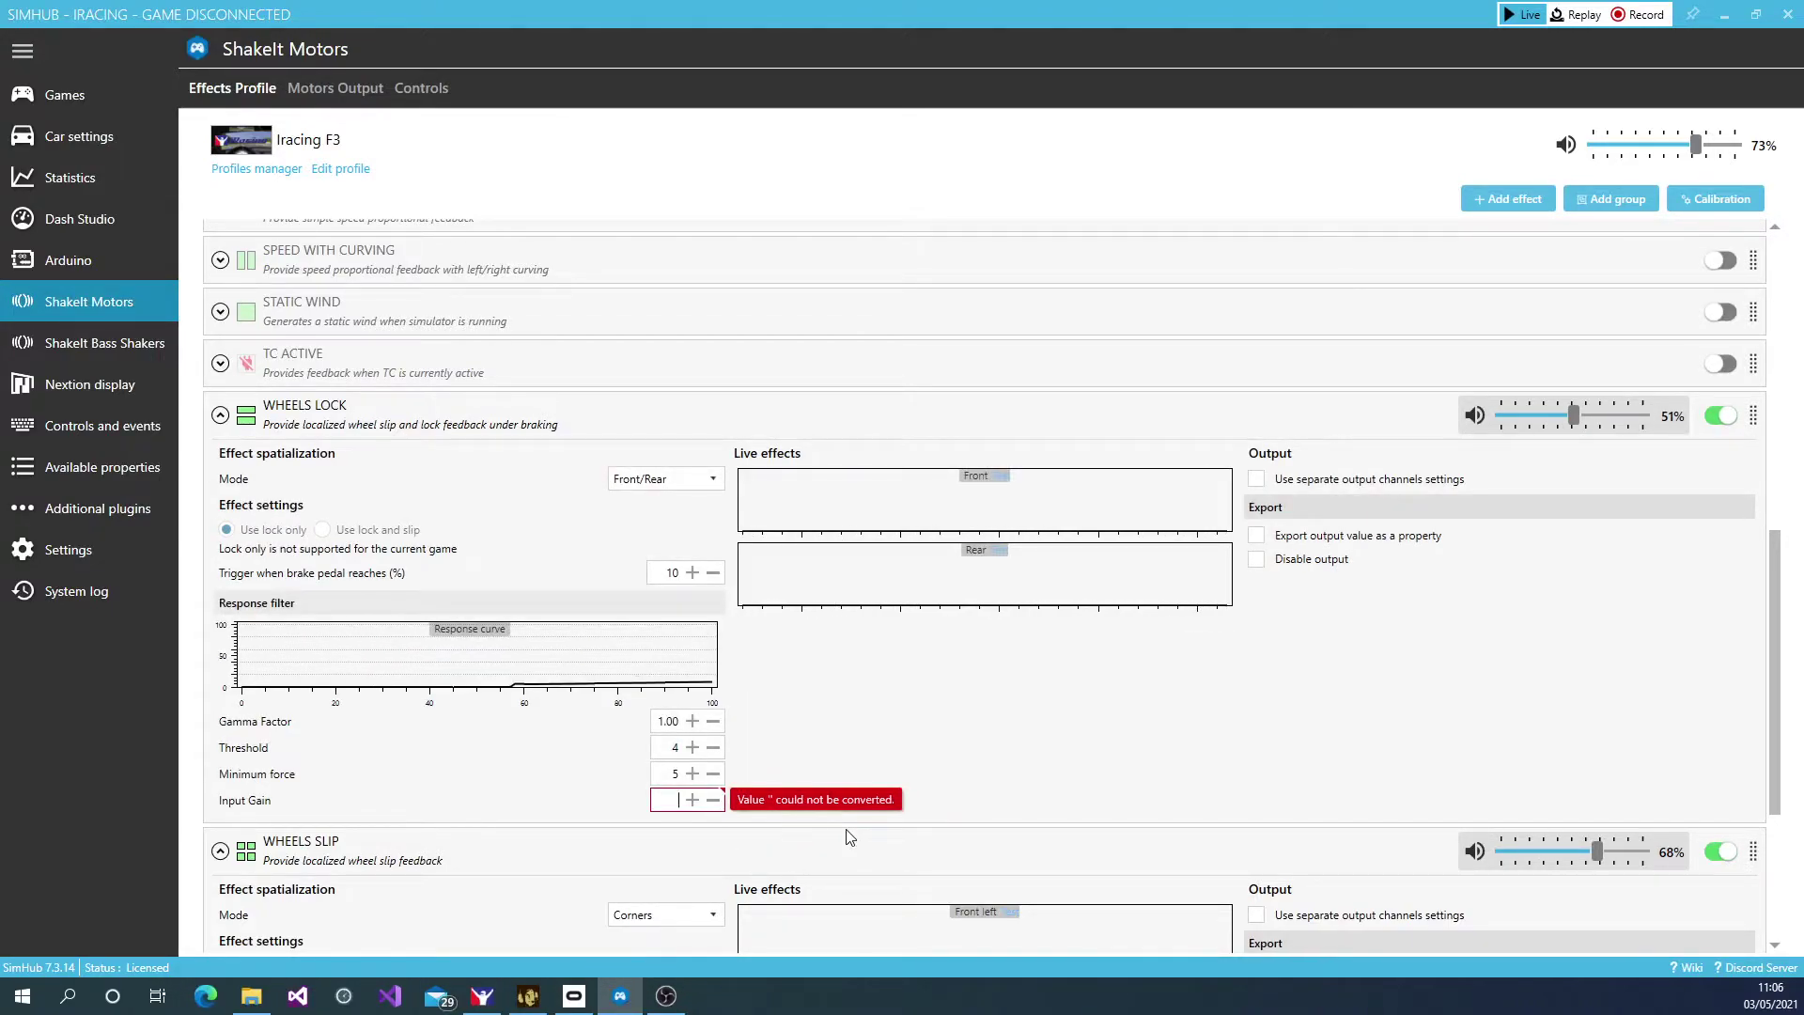
type("00")
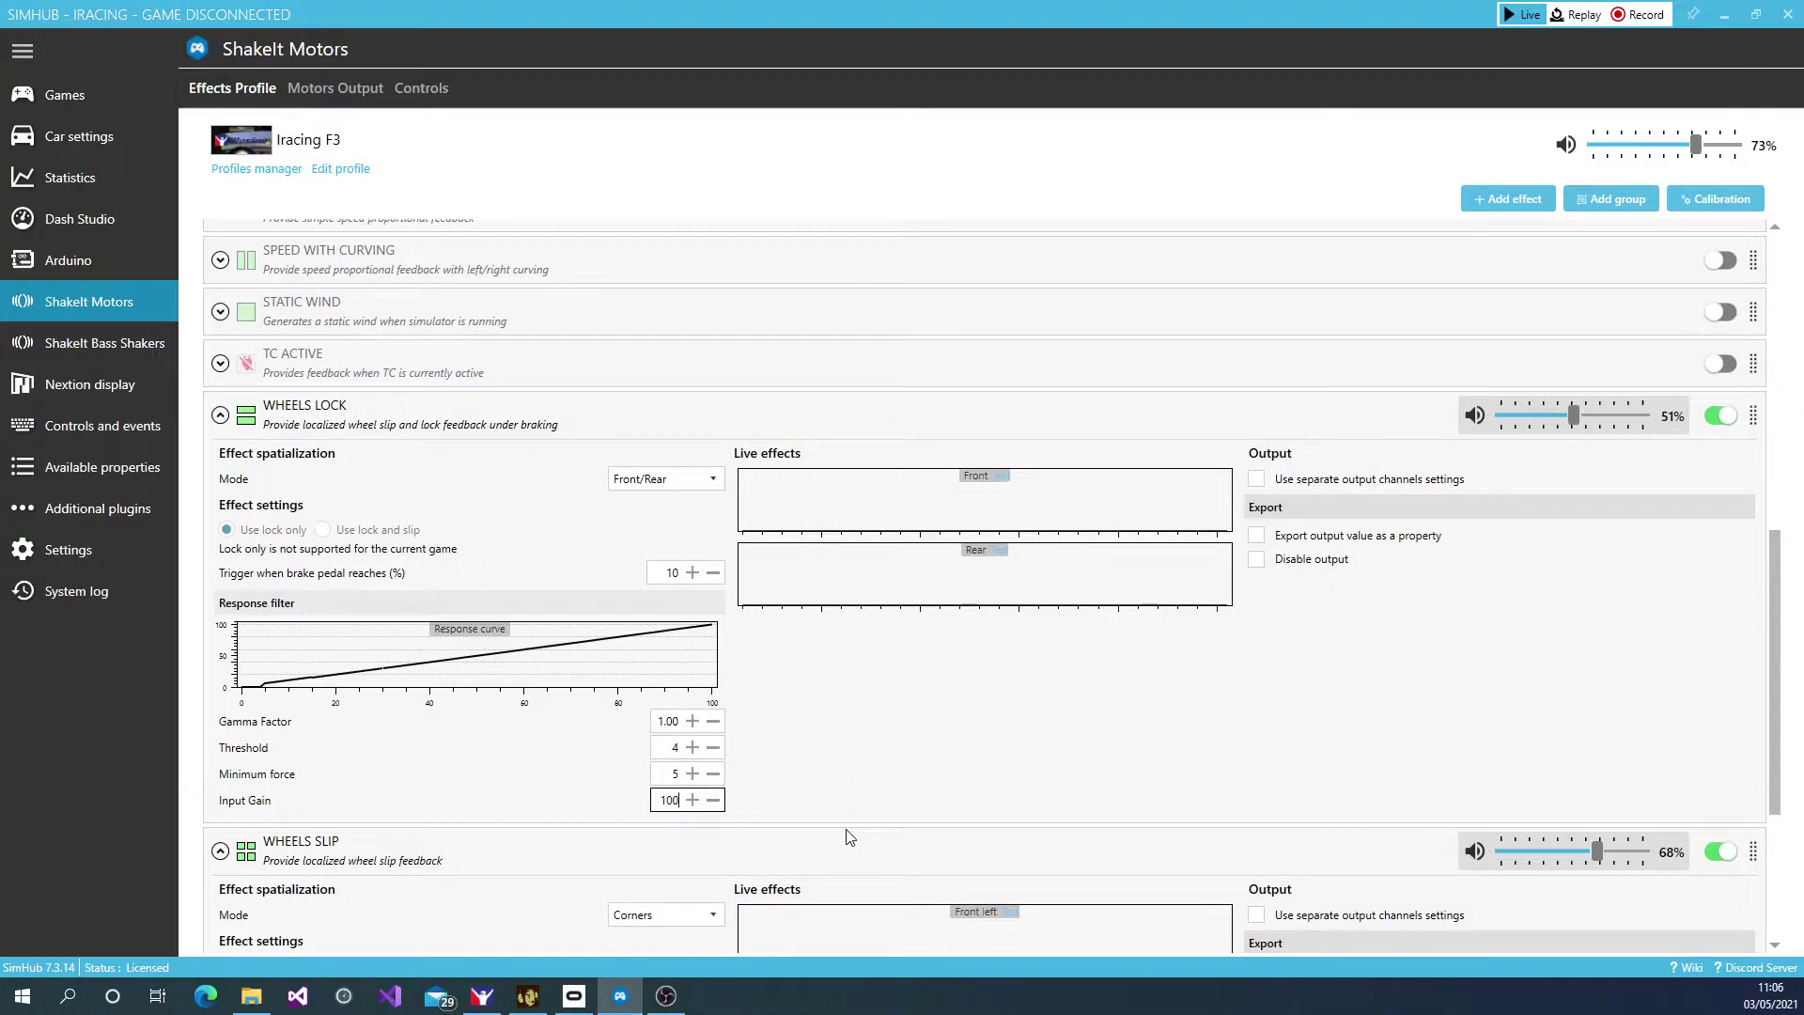
- Reduce Wheels Lock Minimum force and Threshold to 0
left_click(714, 773)
left_click(714, 773)
left_click(713, 773)
left_click(714, 773)
left_click(714, 773)
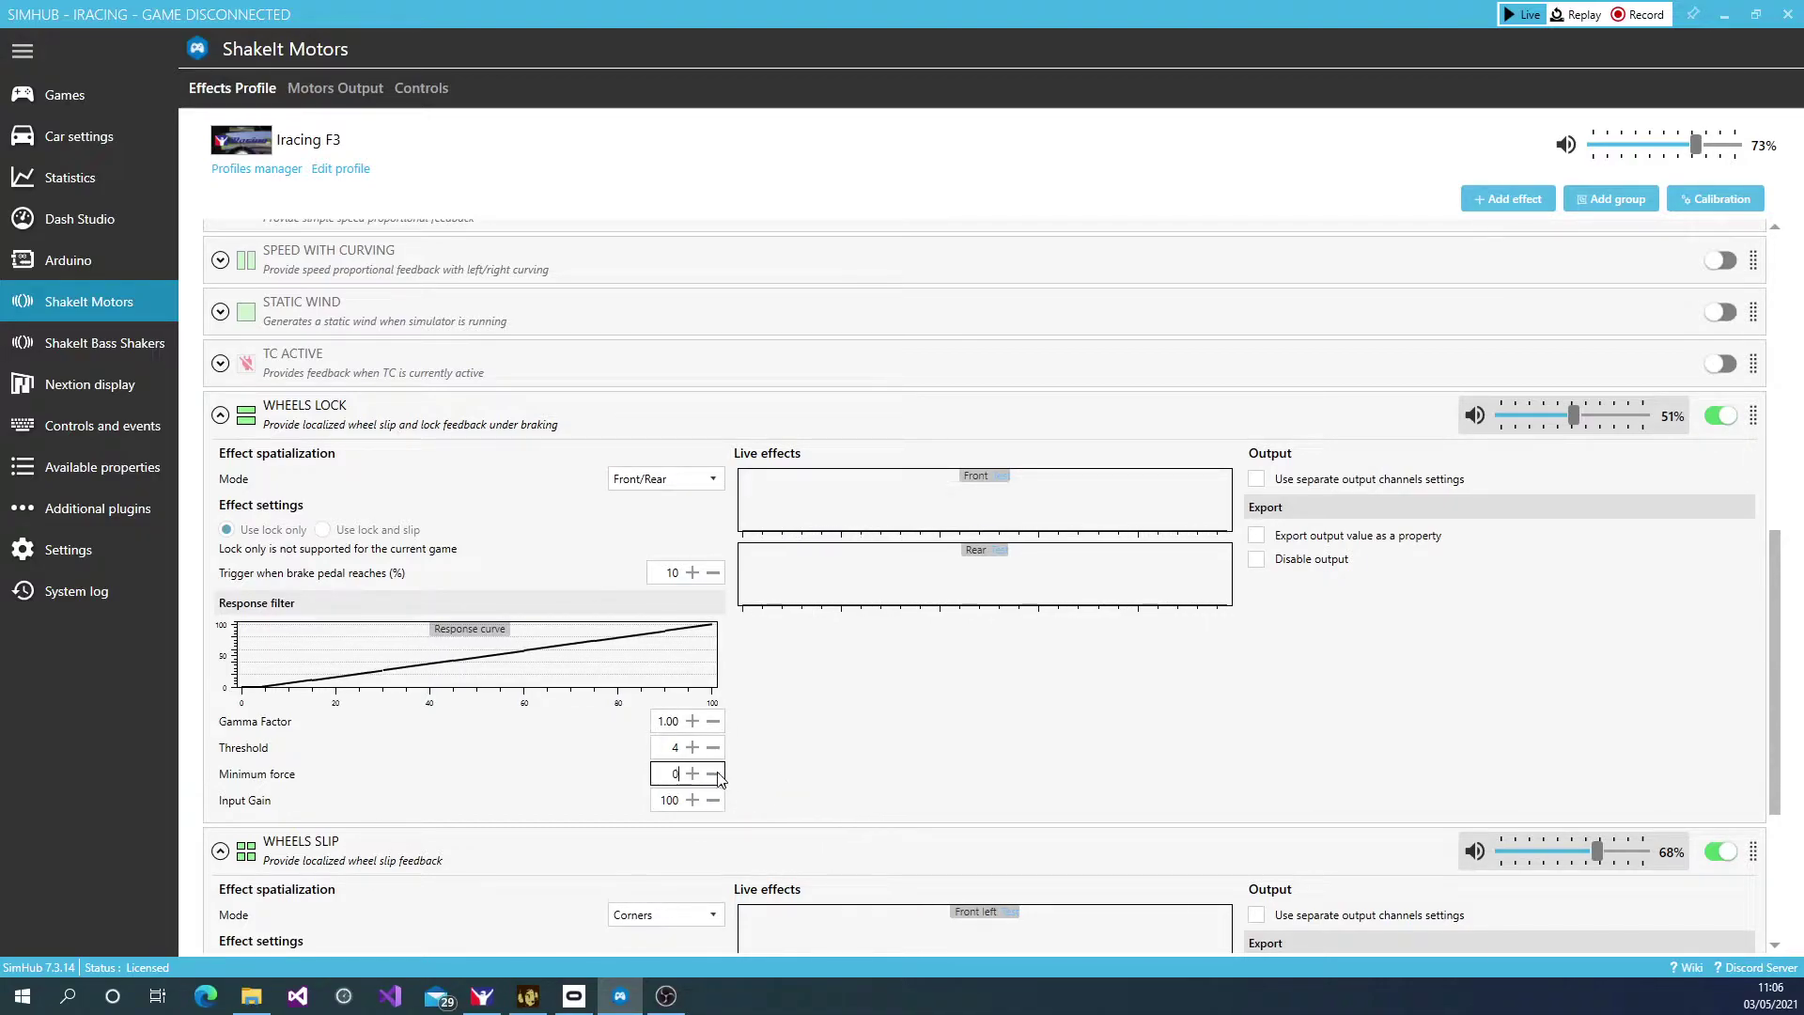
left_click(712, 748)
left_click(712, 748)
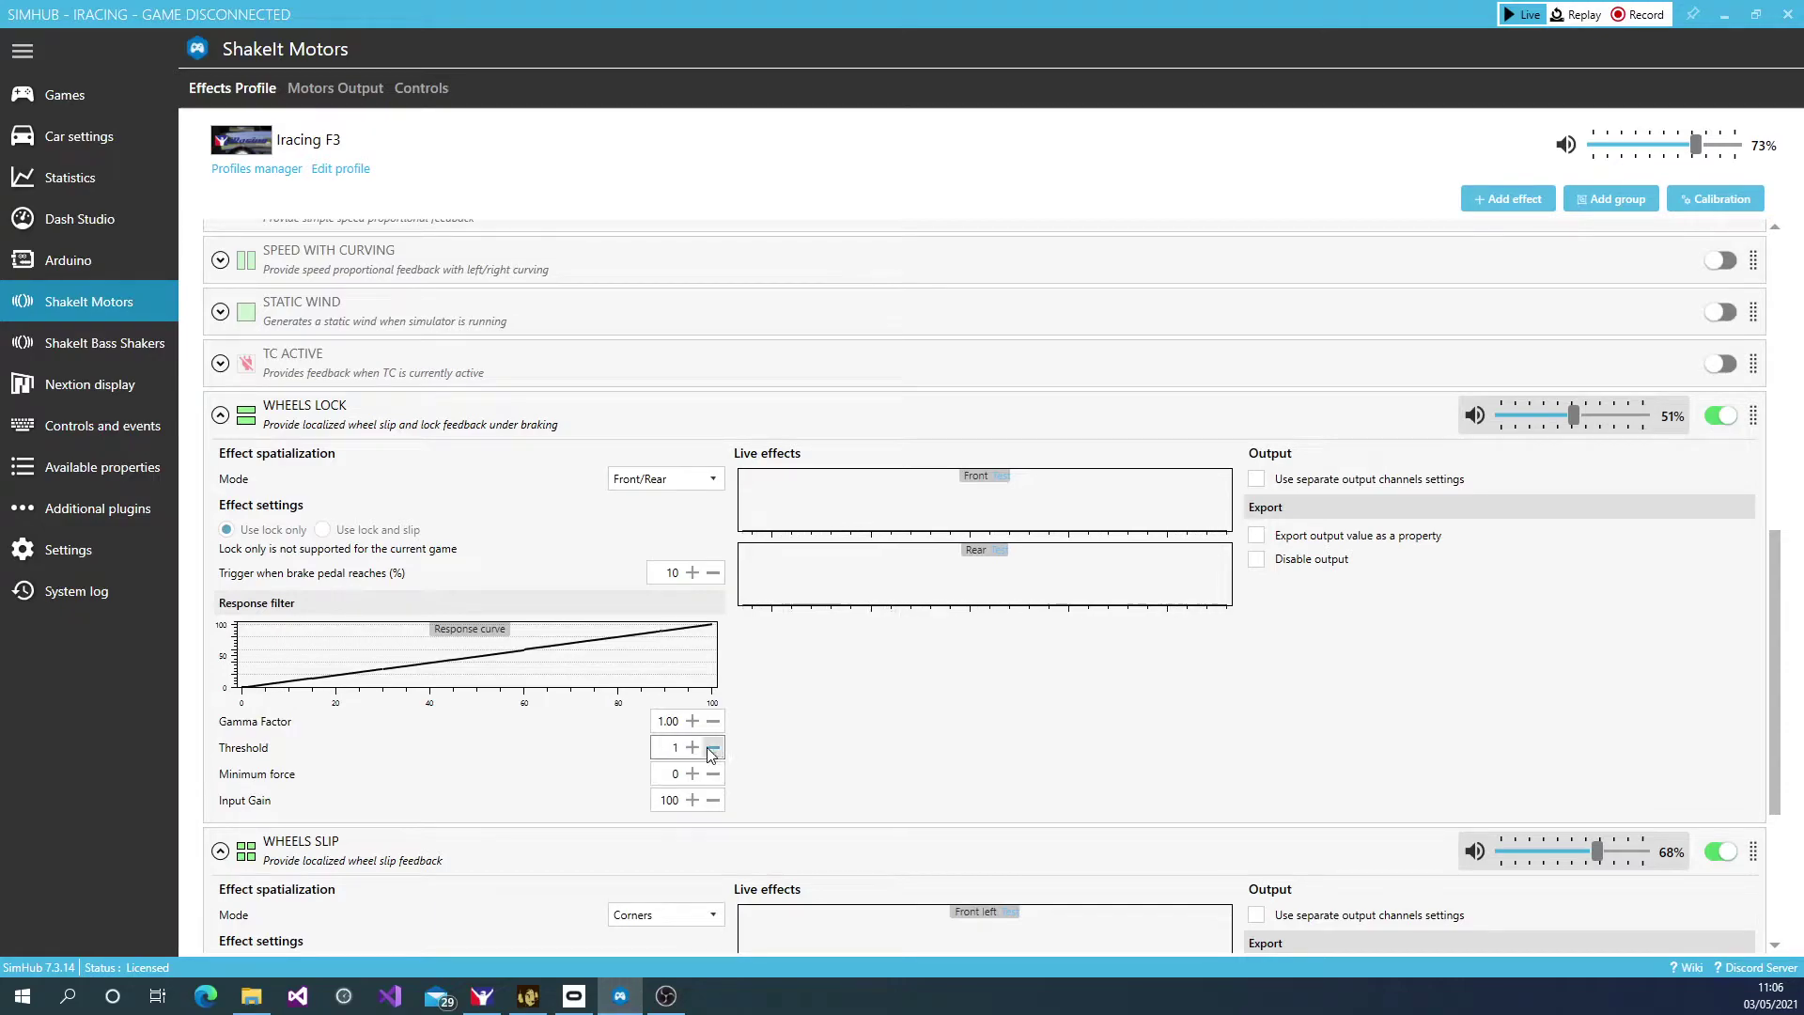
left_click(712, 747)
left_click(712, 747)
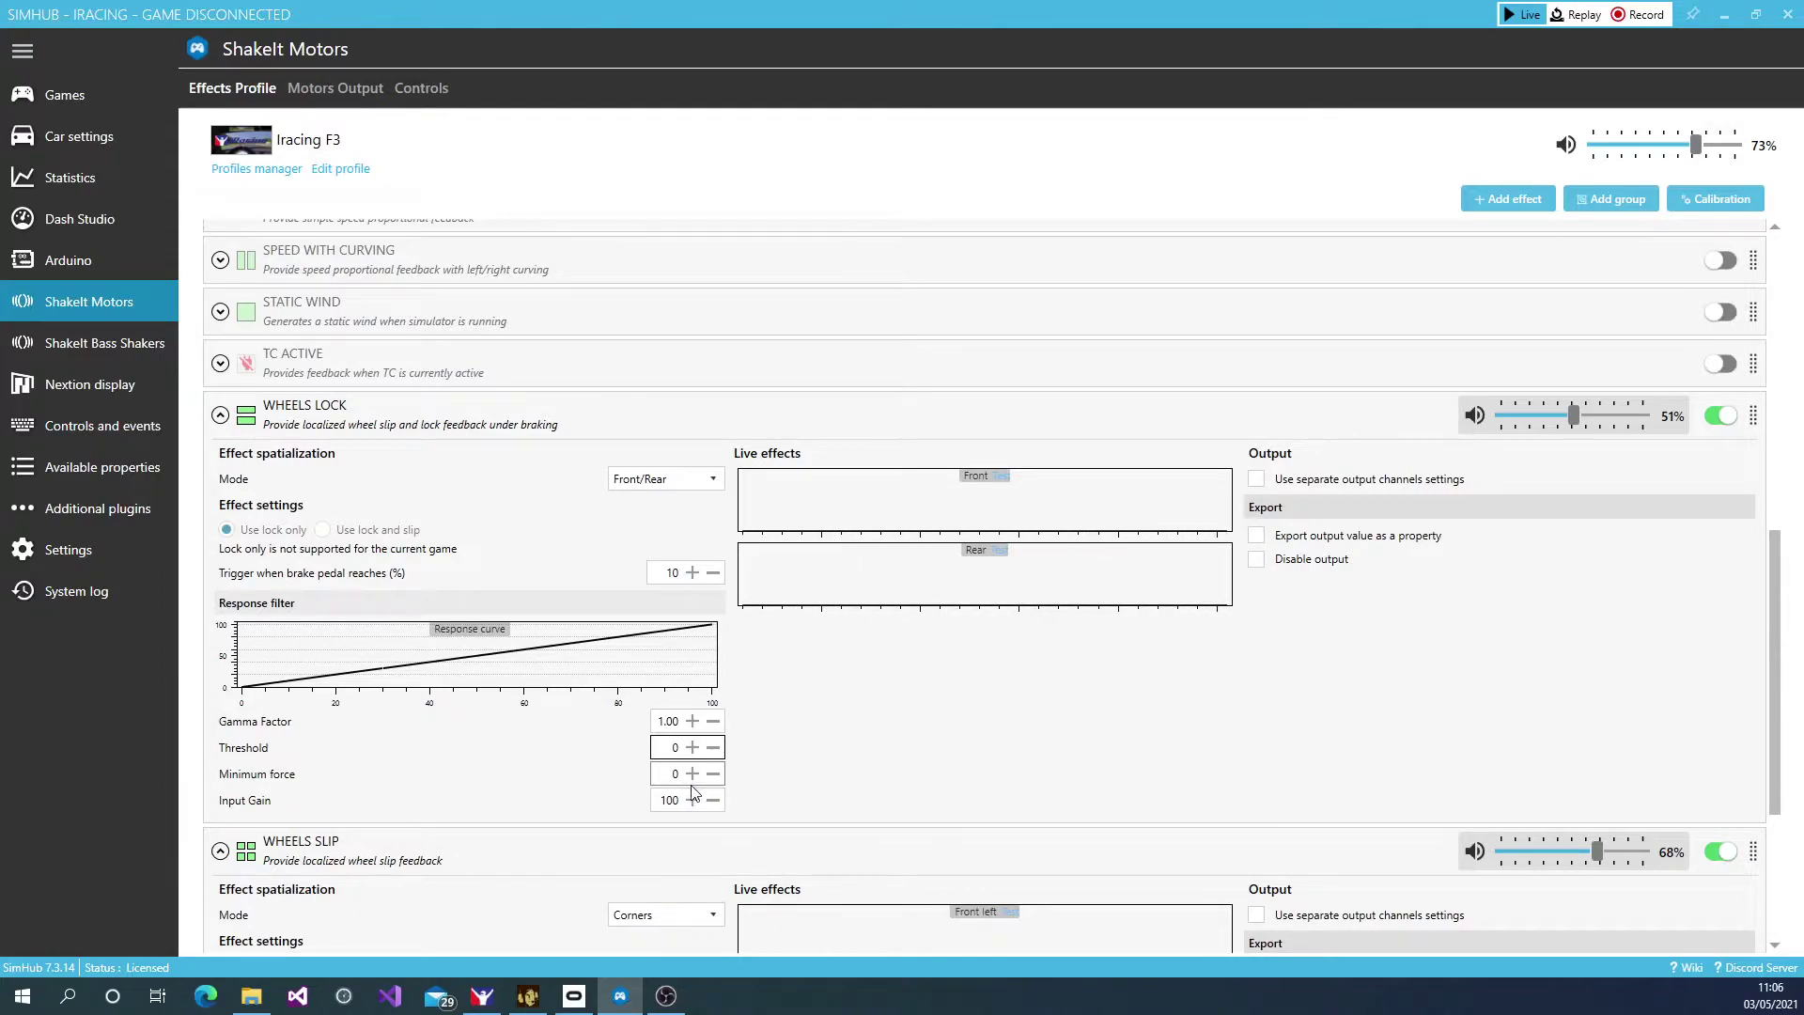
- Restore Wheels Lock Minimum force to 5 and Threshold to 4
left_click(693, 776)
left_click(692, 776)
left_click(692, 776)
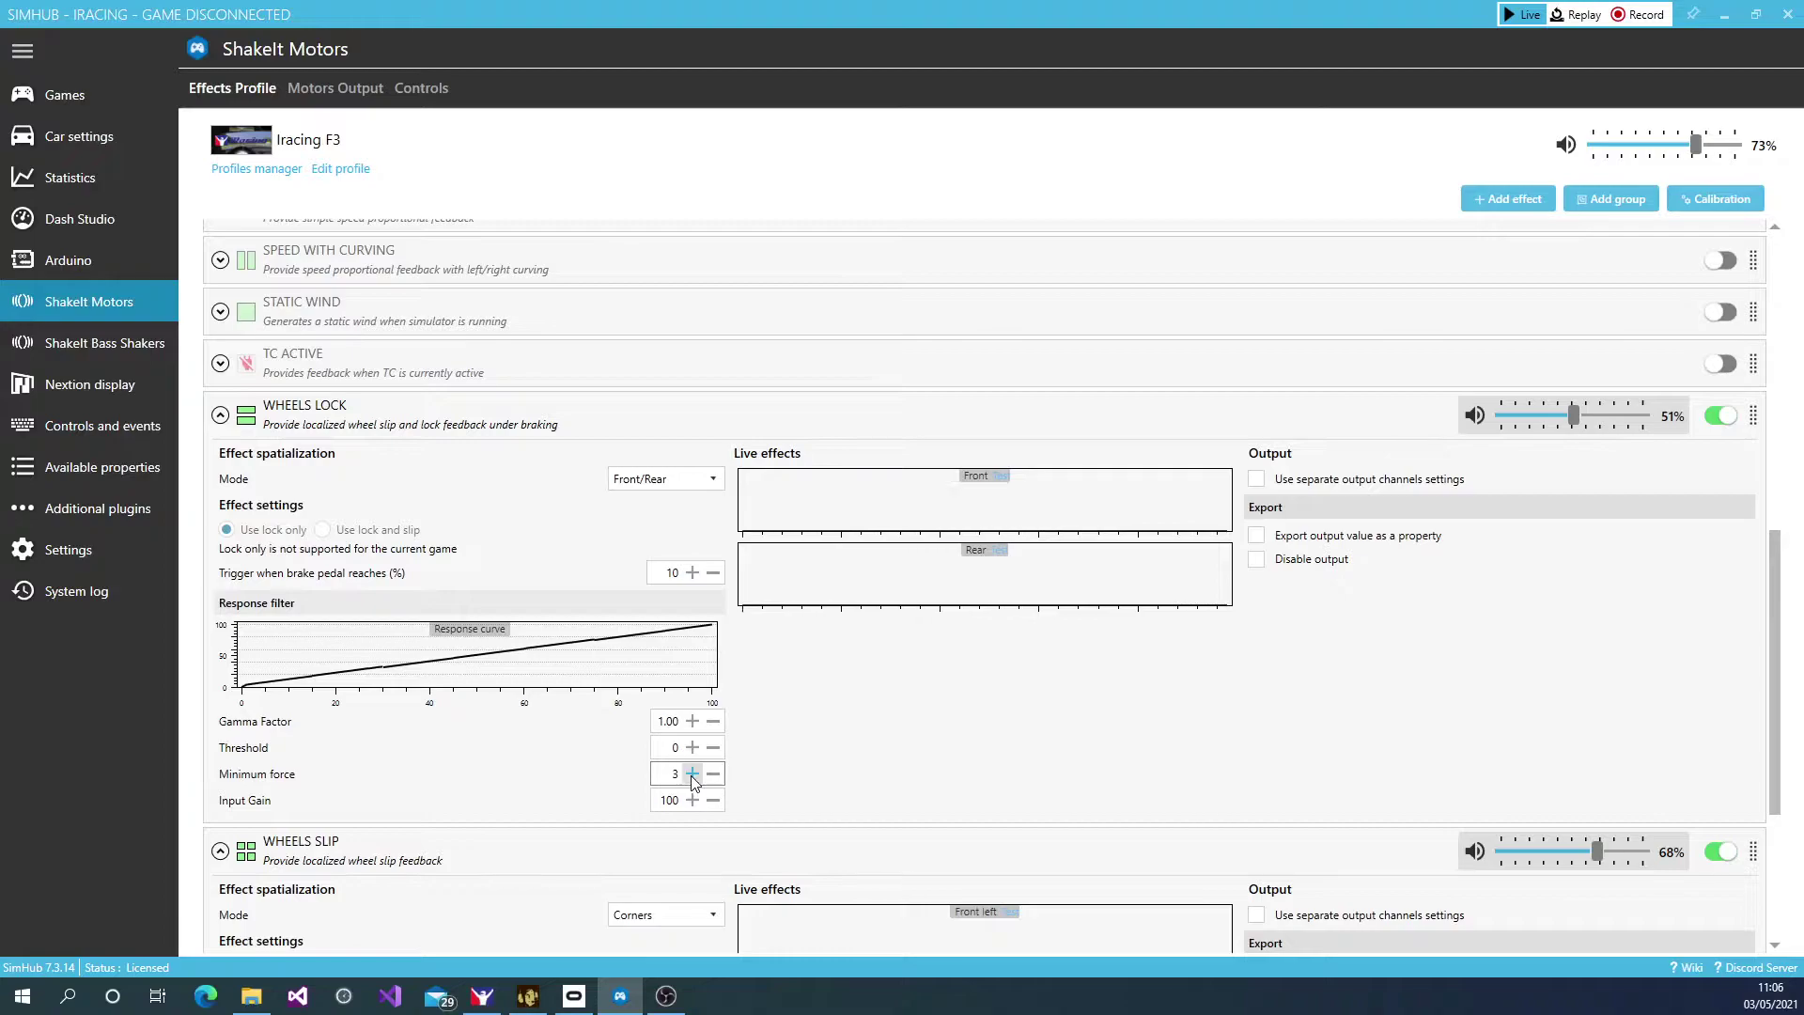
left_click(693, 776)
left_click(694, 778)
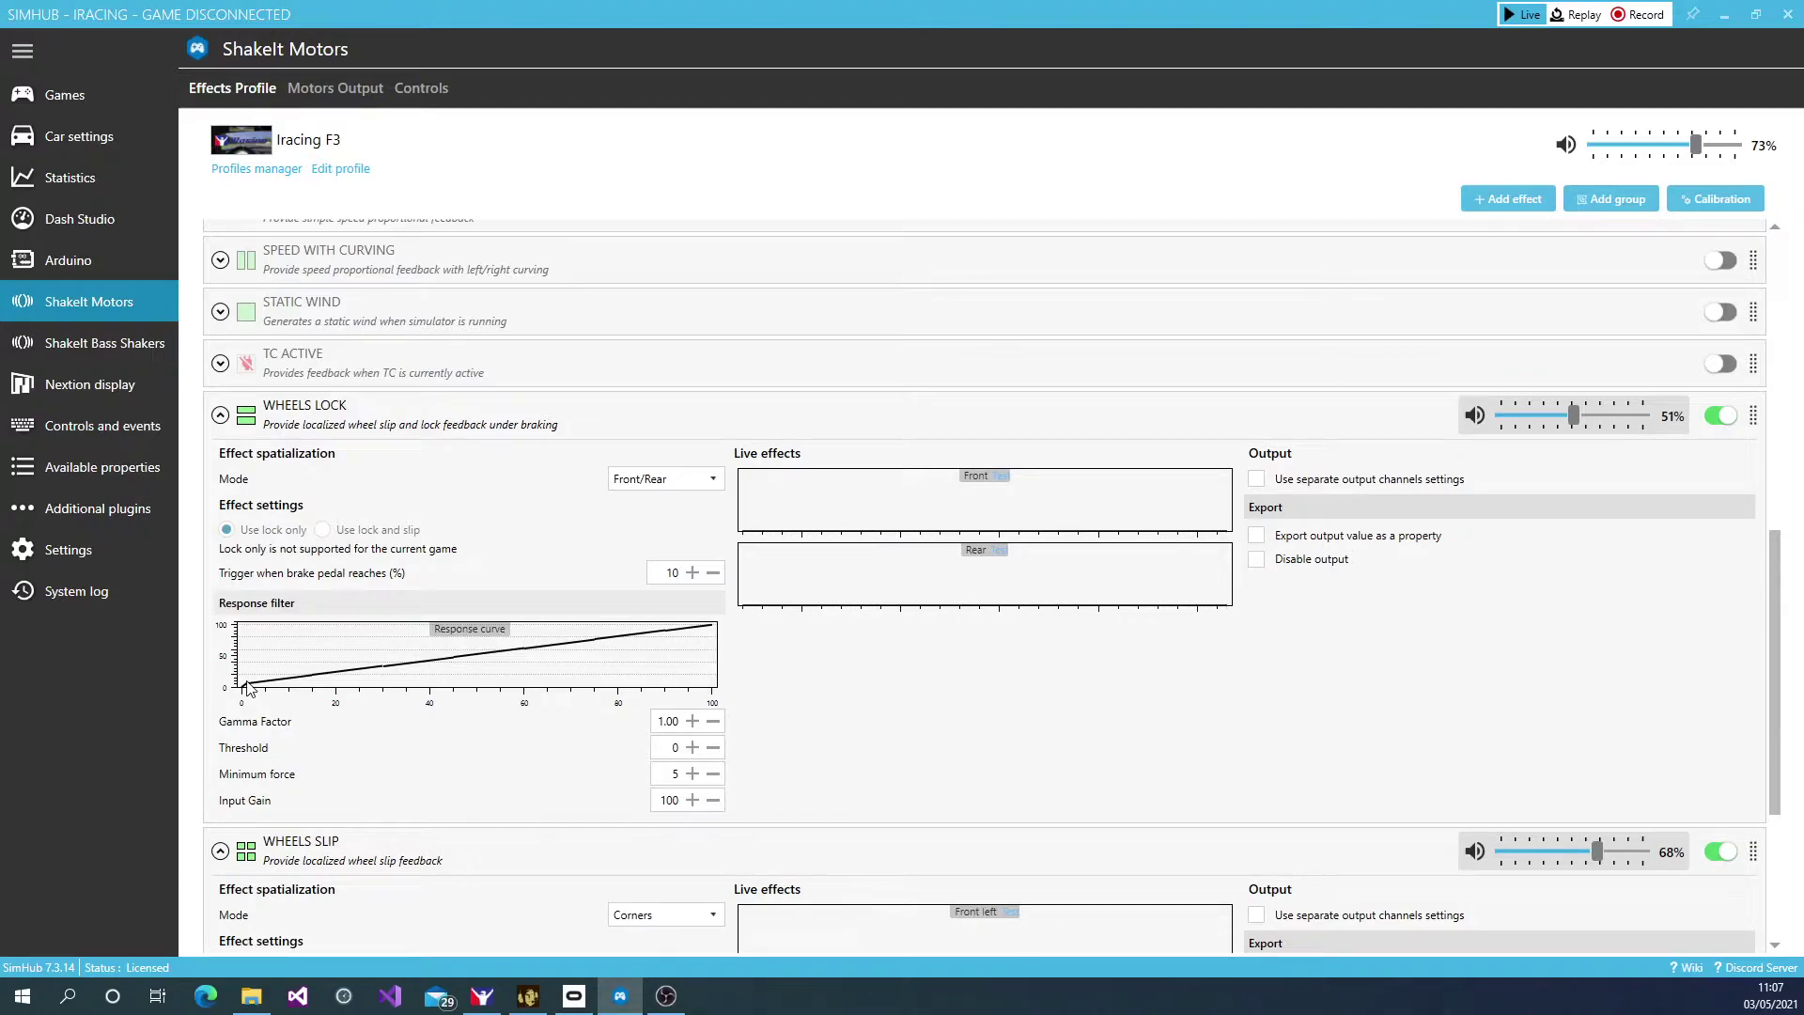
left_click(692, 747)
left_click(693, 748)
left_click(693, 748)
left_click(693, 747)
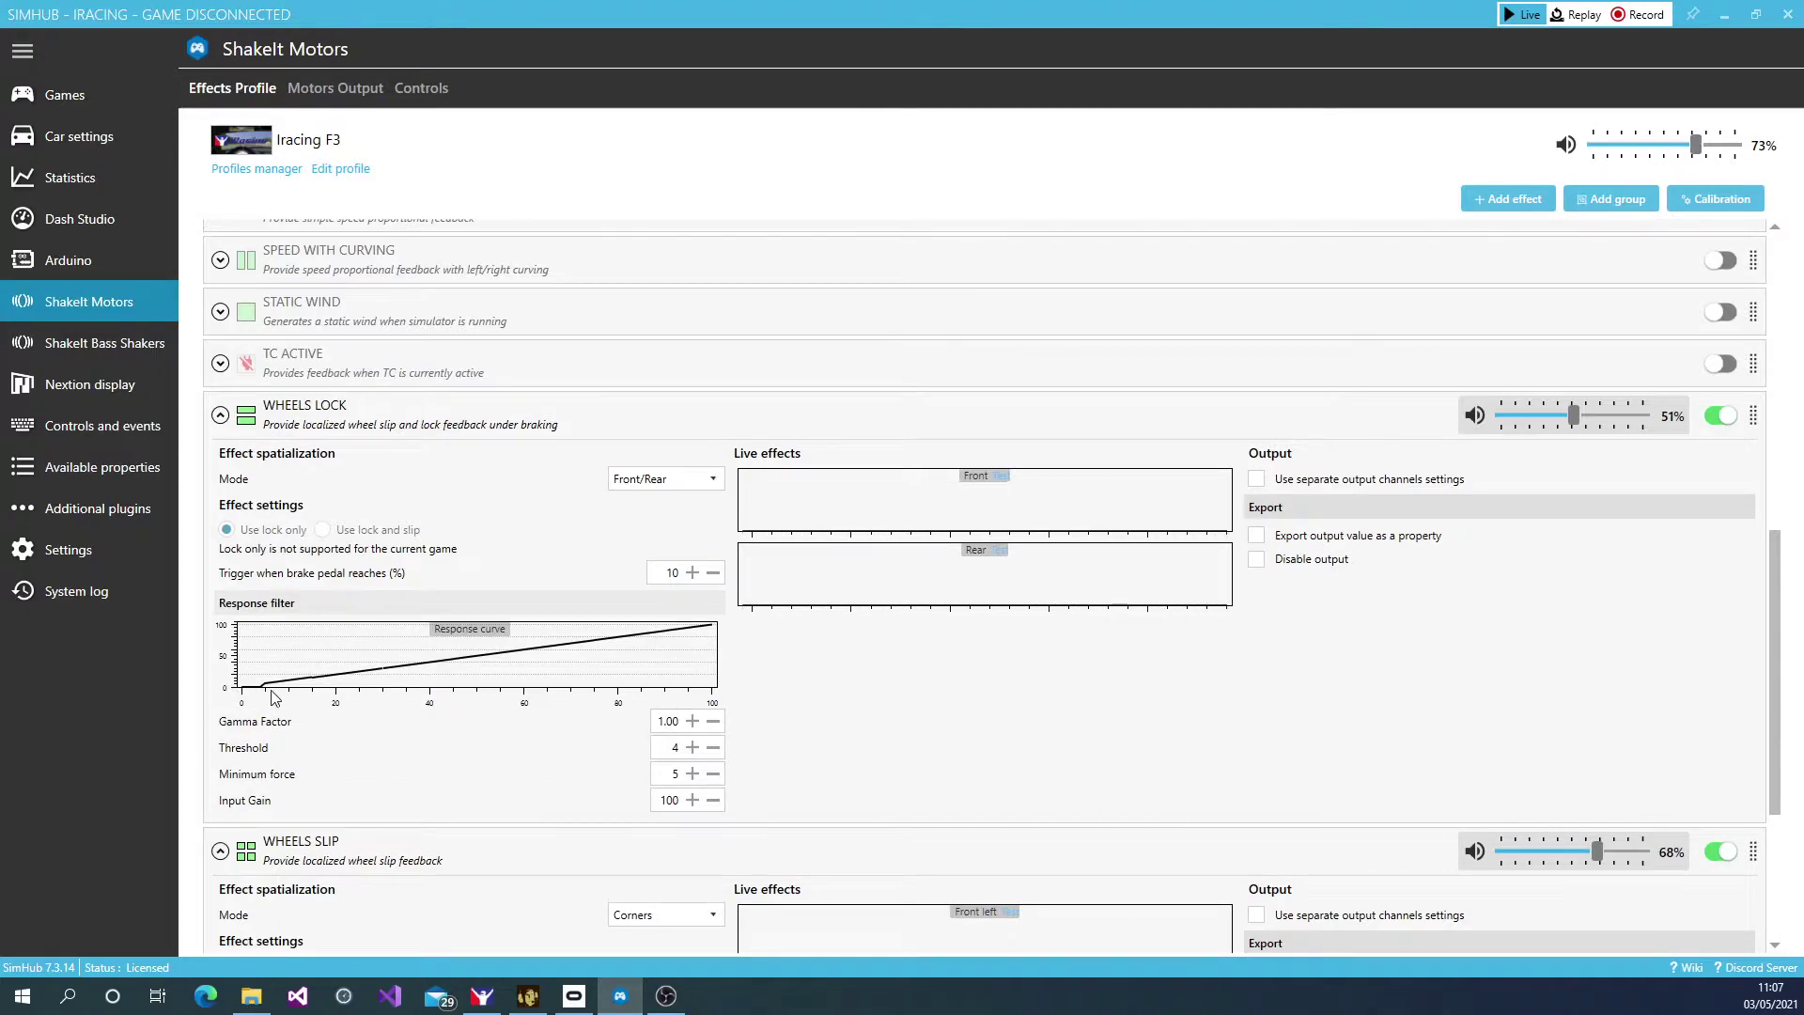
- Lower the Wheels Lock Threshold to 0
left_click(713, 747)
left_click(713, 746)
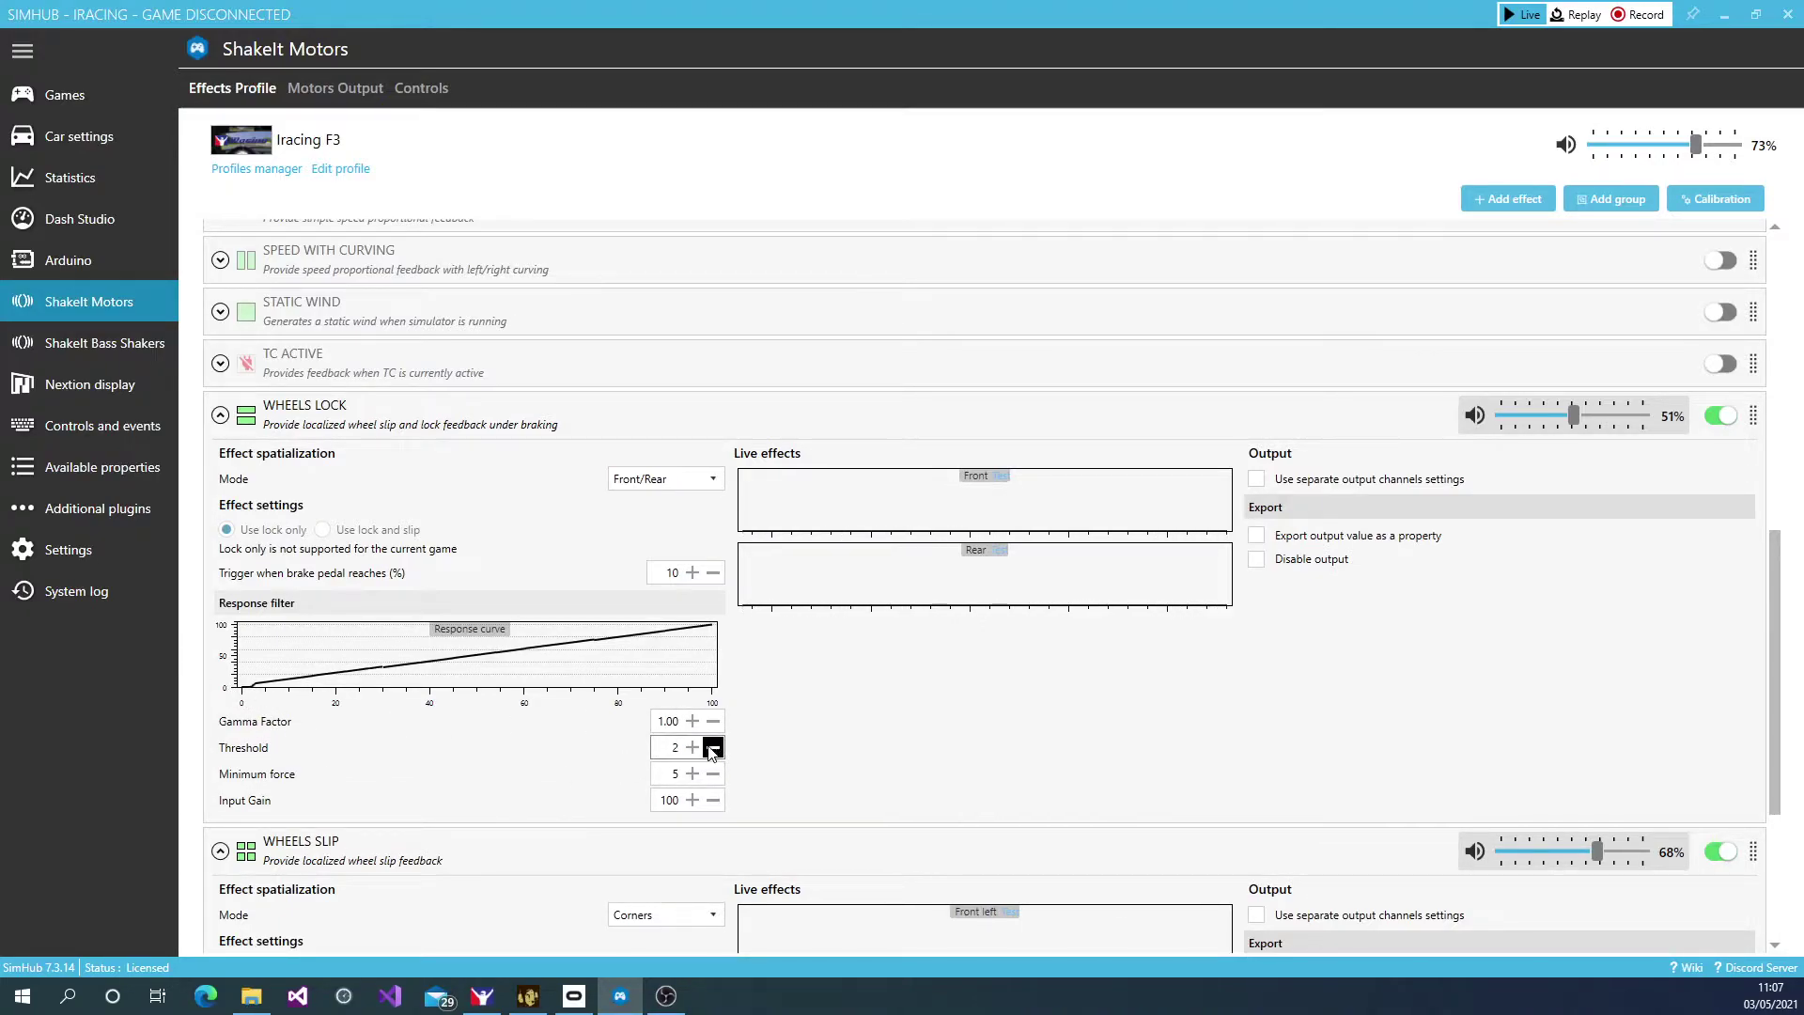
left_click(713, 746)
left_click(713, 746)
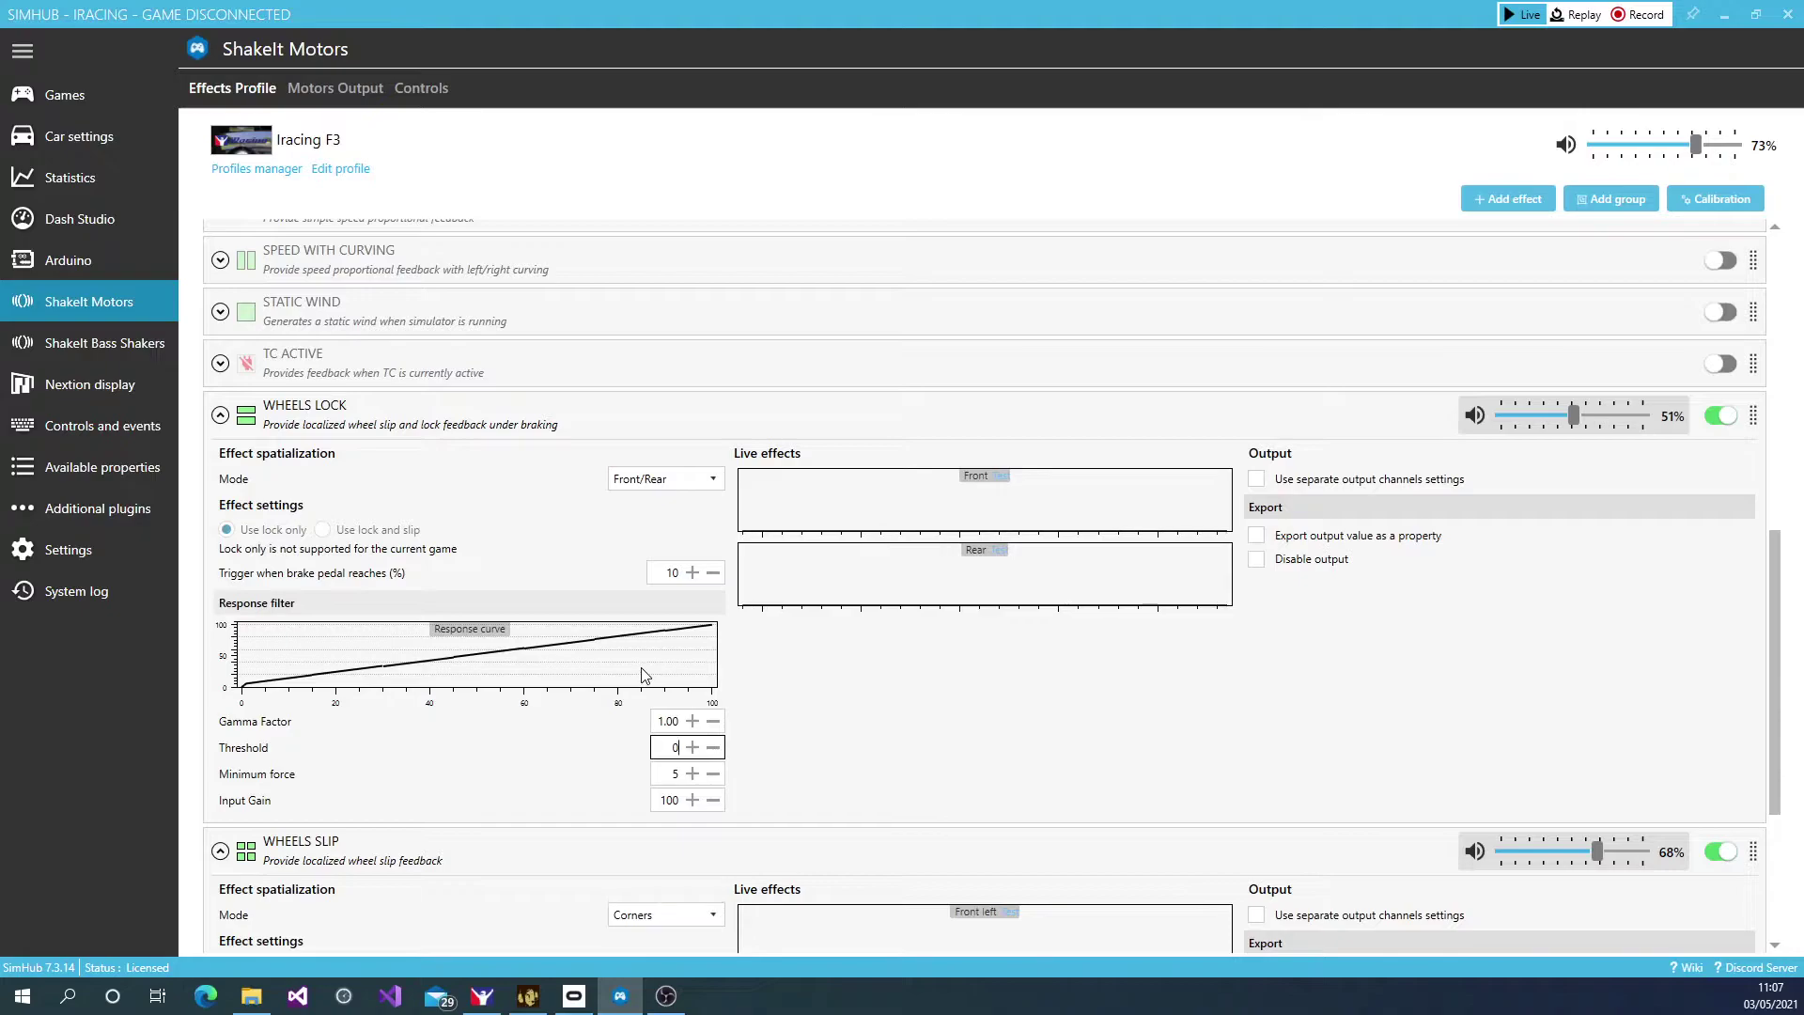
- Raise the Wheels Lock Gamma Factor step by step to 2.30
left_click(692, 721)
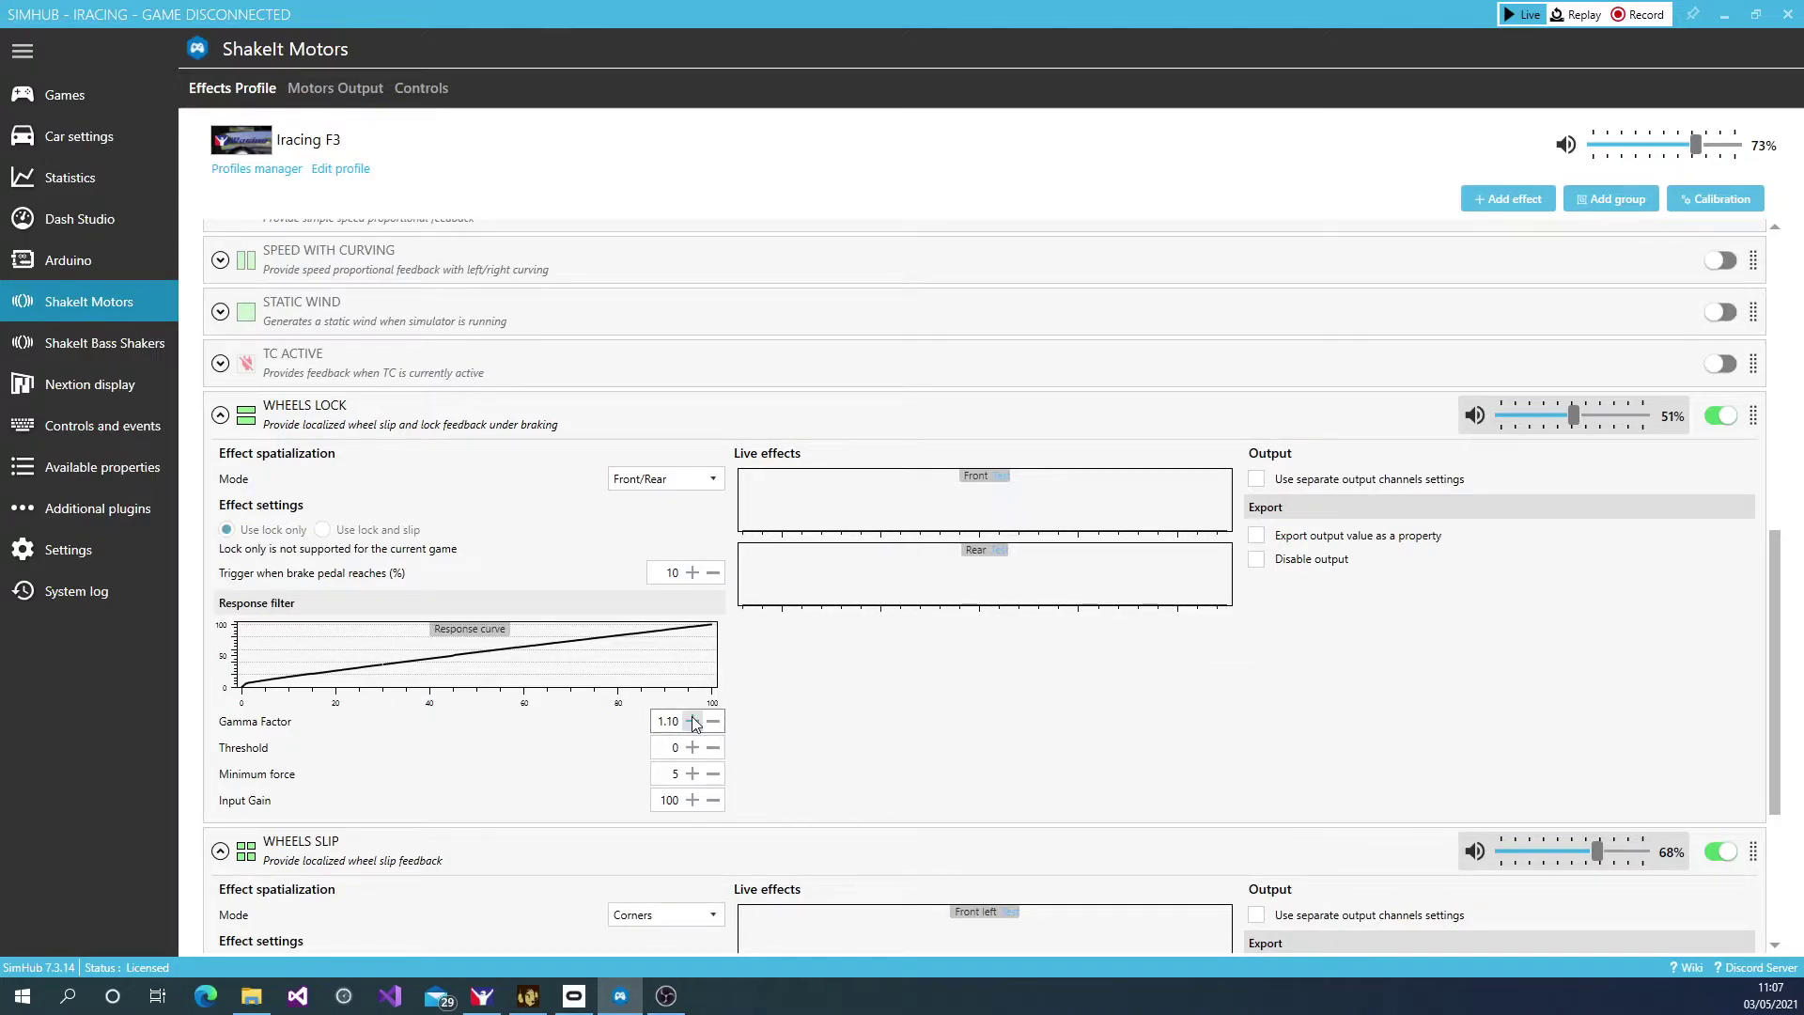
left_click(691, 721)
left_click(691, 720)
left_click(691, 720)
left_click(691, 721)
left_click(691, 721)
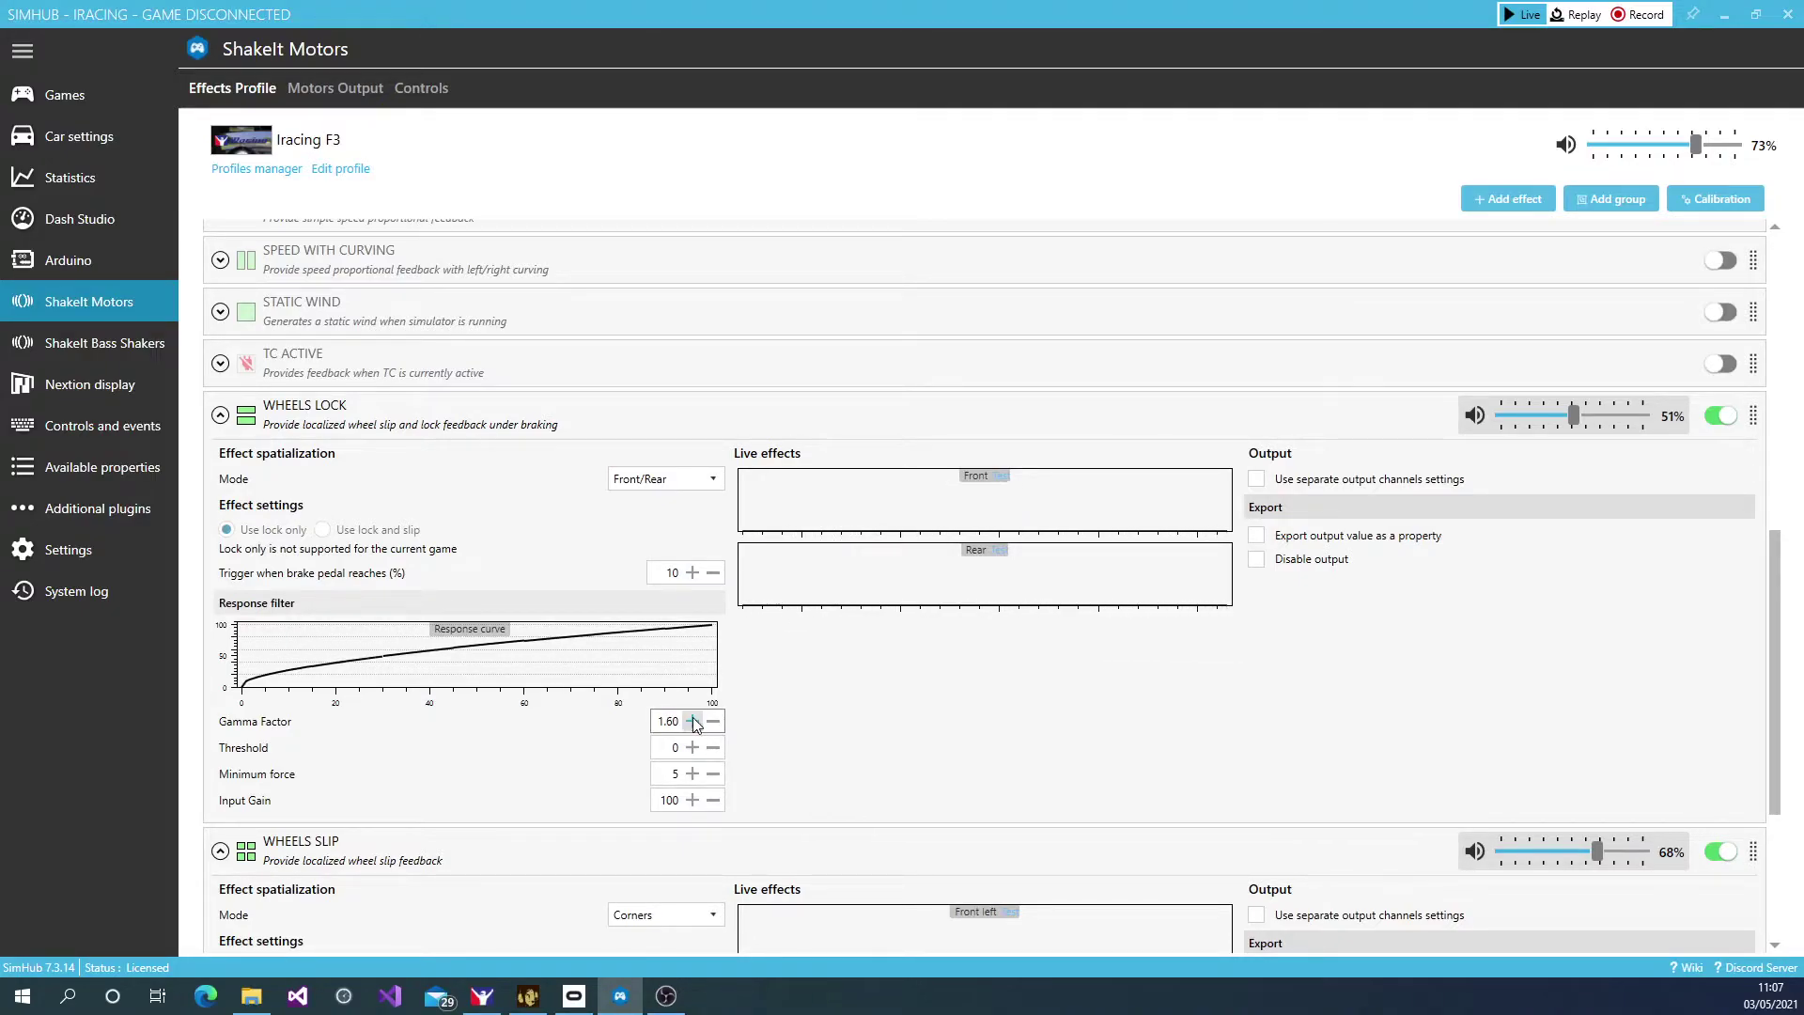
left_click(691, 721)
left_click(690, 721)
left_click(689, 719)
left_click(687, 719)
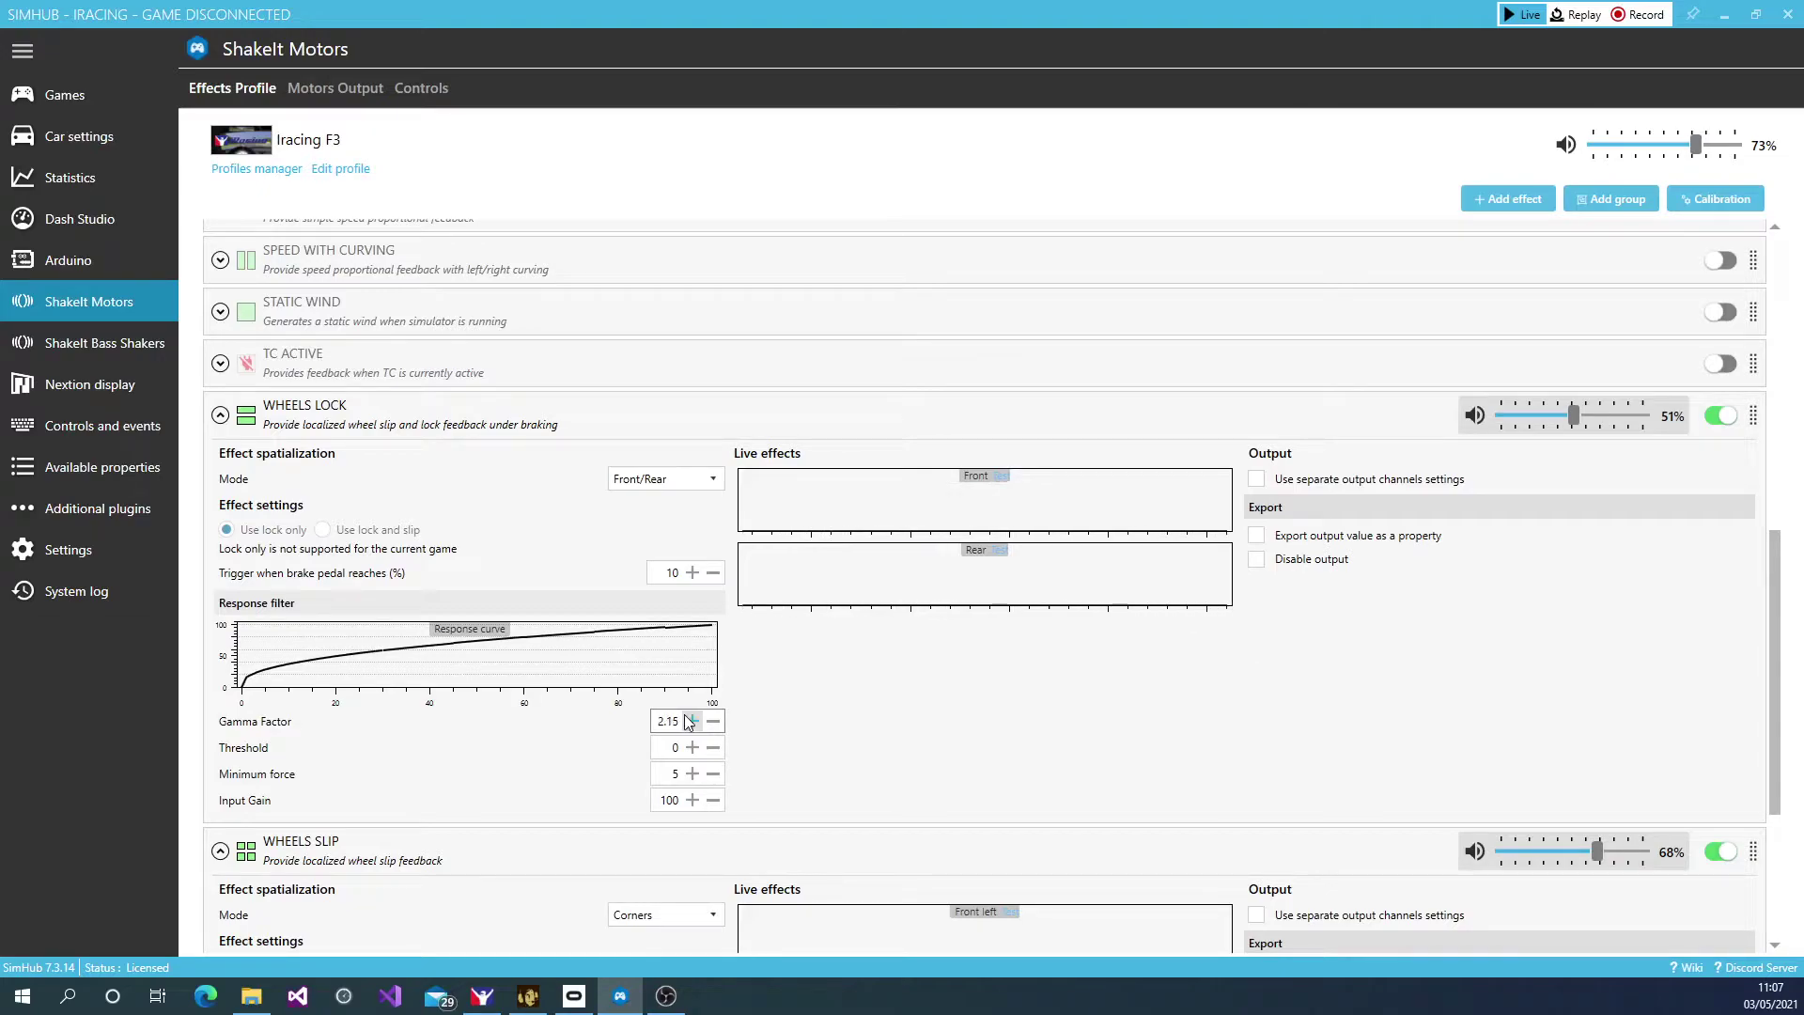
left_click(689, 720)
left_click(690, 721)
left_click(690, 721)
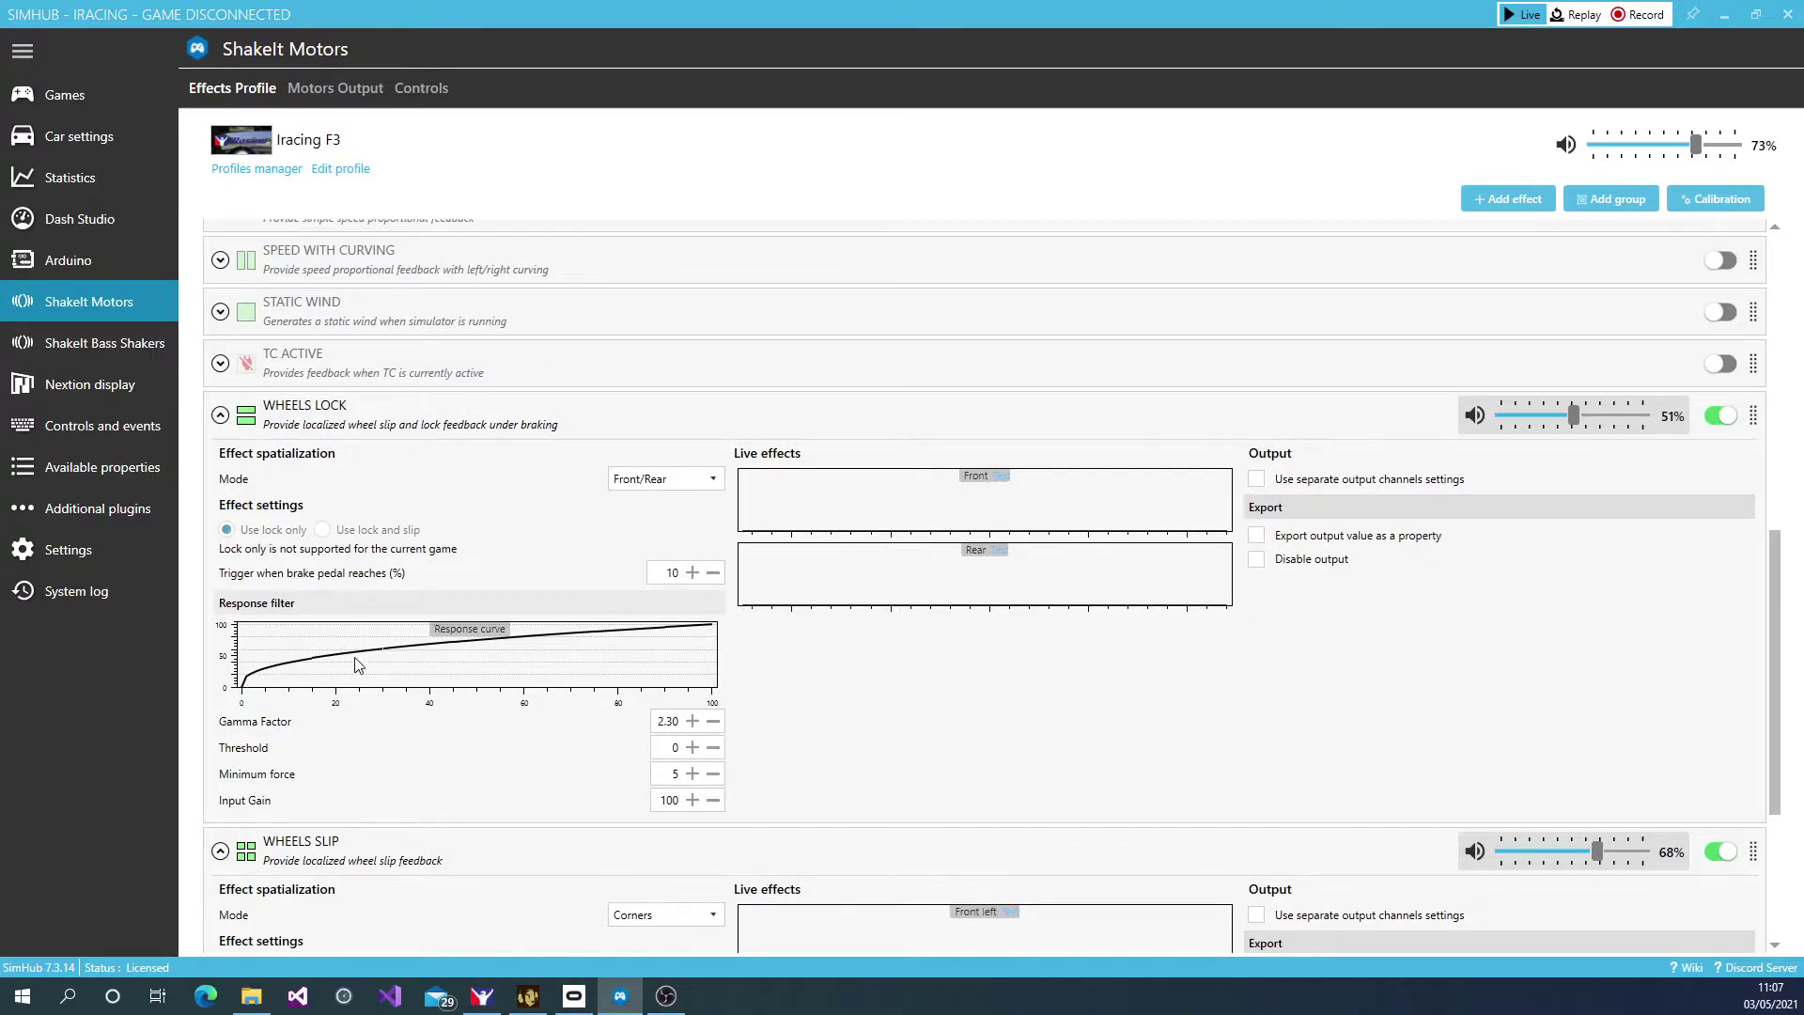
- Lower the Wheels Lock Gamma Factor from 2.30 down to 0.05
left_click(713, 722)
left_click(713, 721)
left_click(713, 722)
left_click(713, 722)
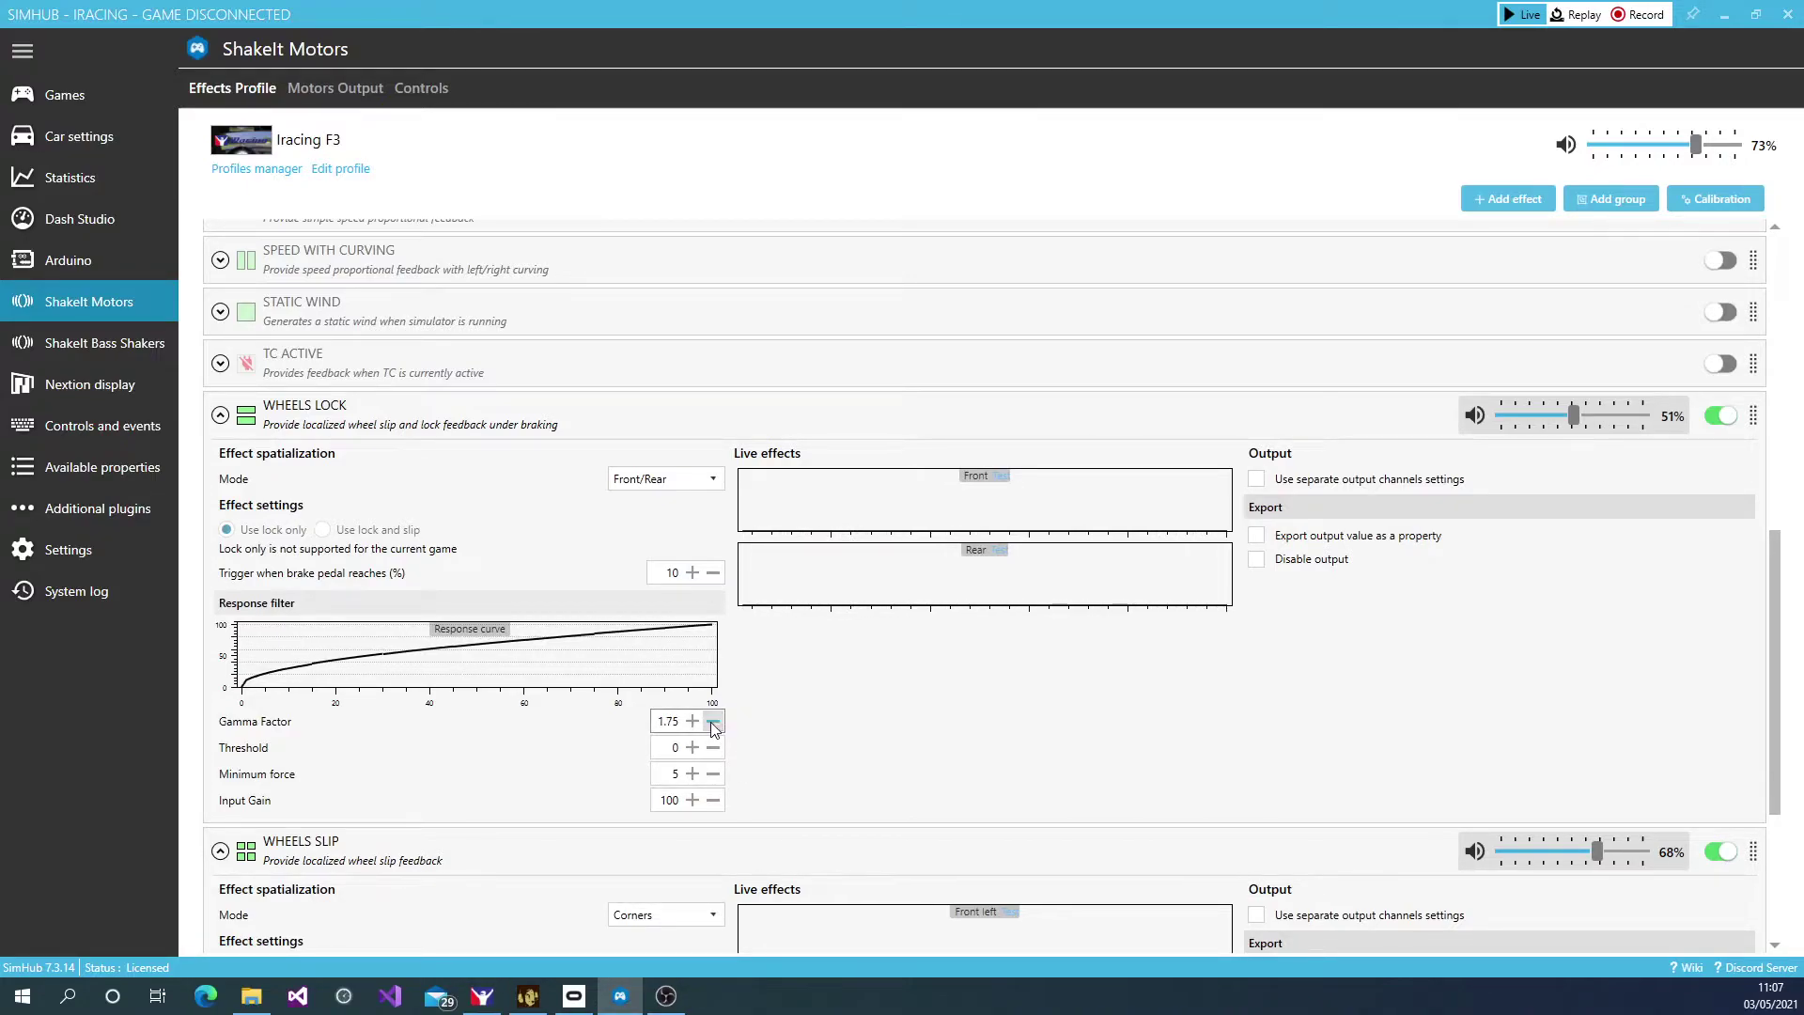
left_click(713, 722)
left_click(713, 721)
left_click(713, 721)
left_click(713, 722)
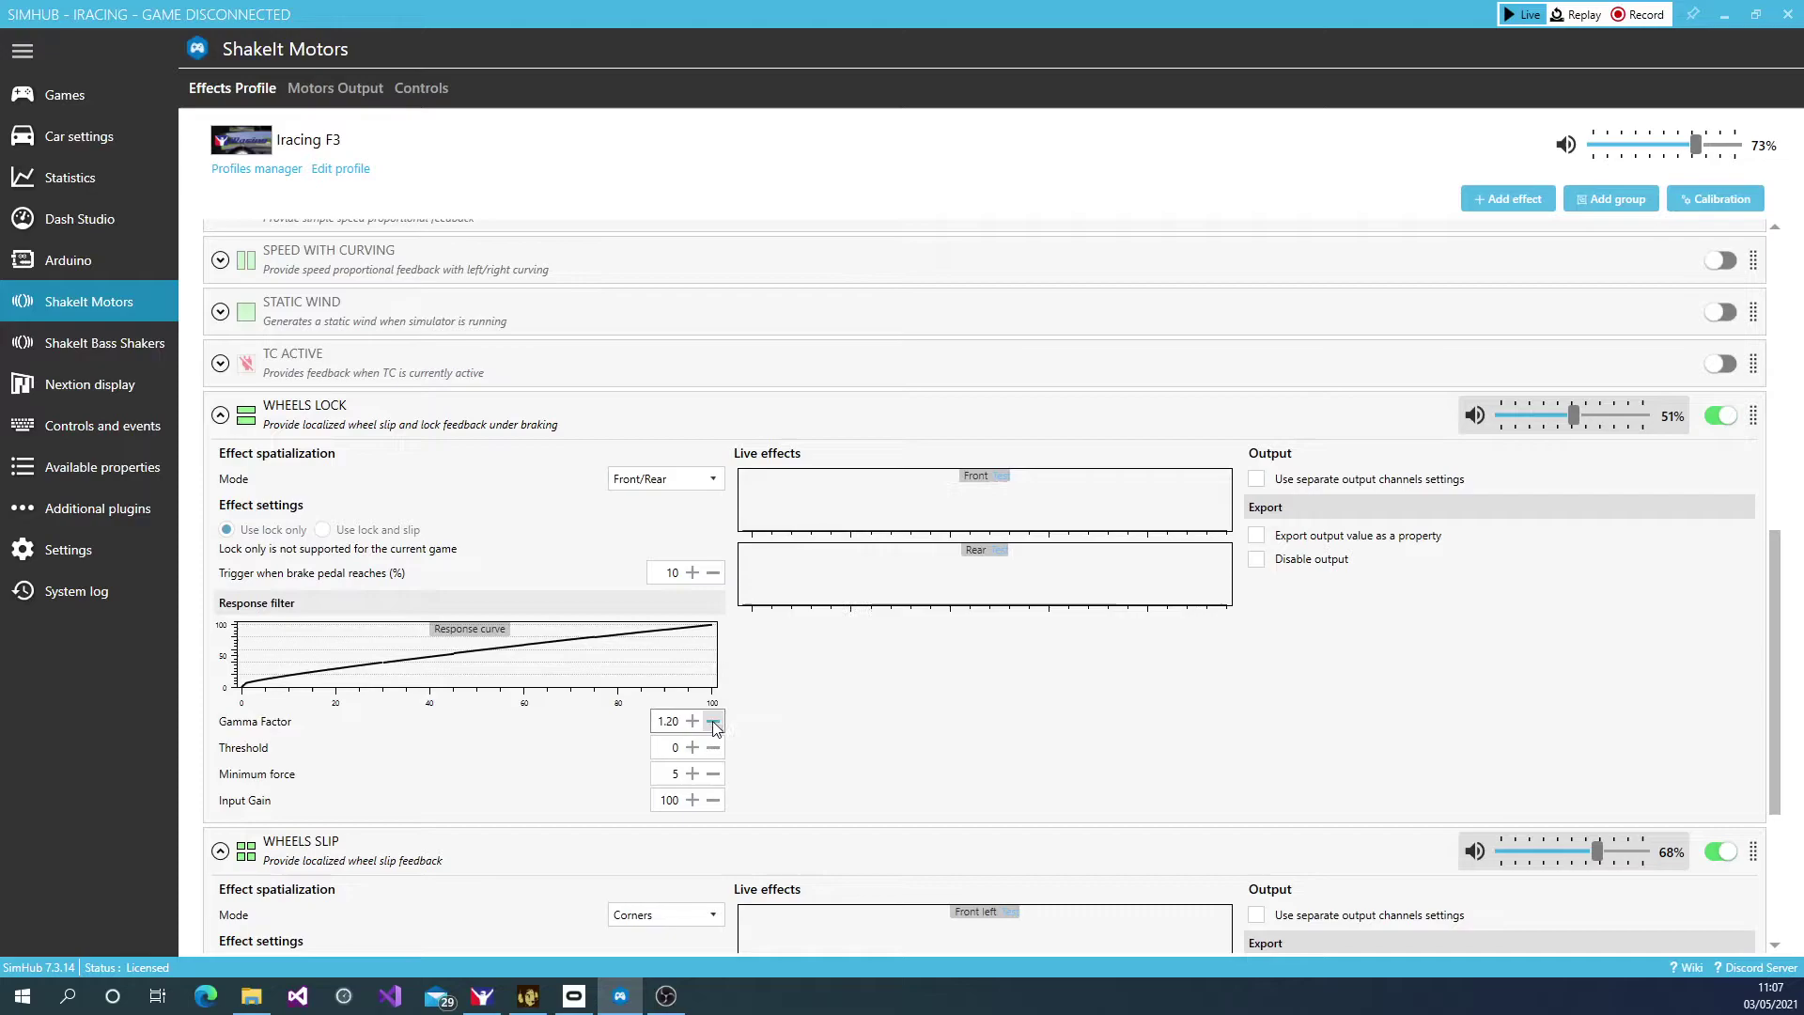
left_click(713, 721)
left_click(713, 721)
left_click(713, 721)
left_click(713, 721)
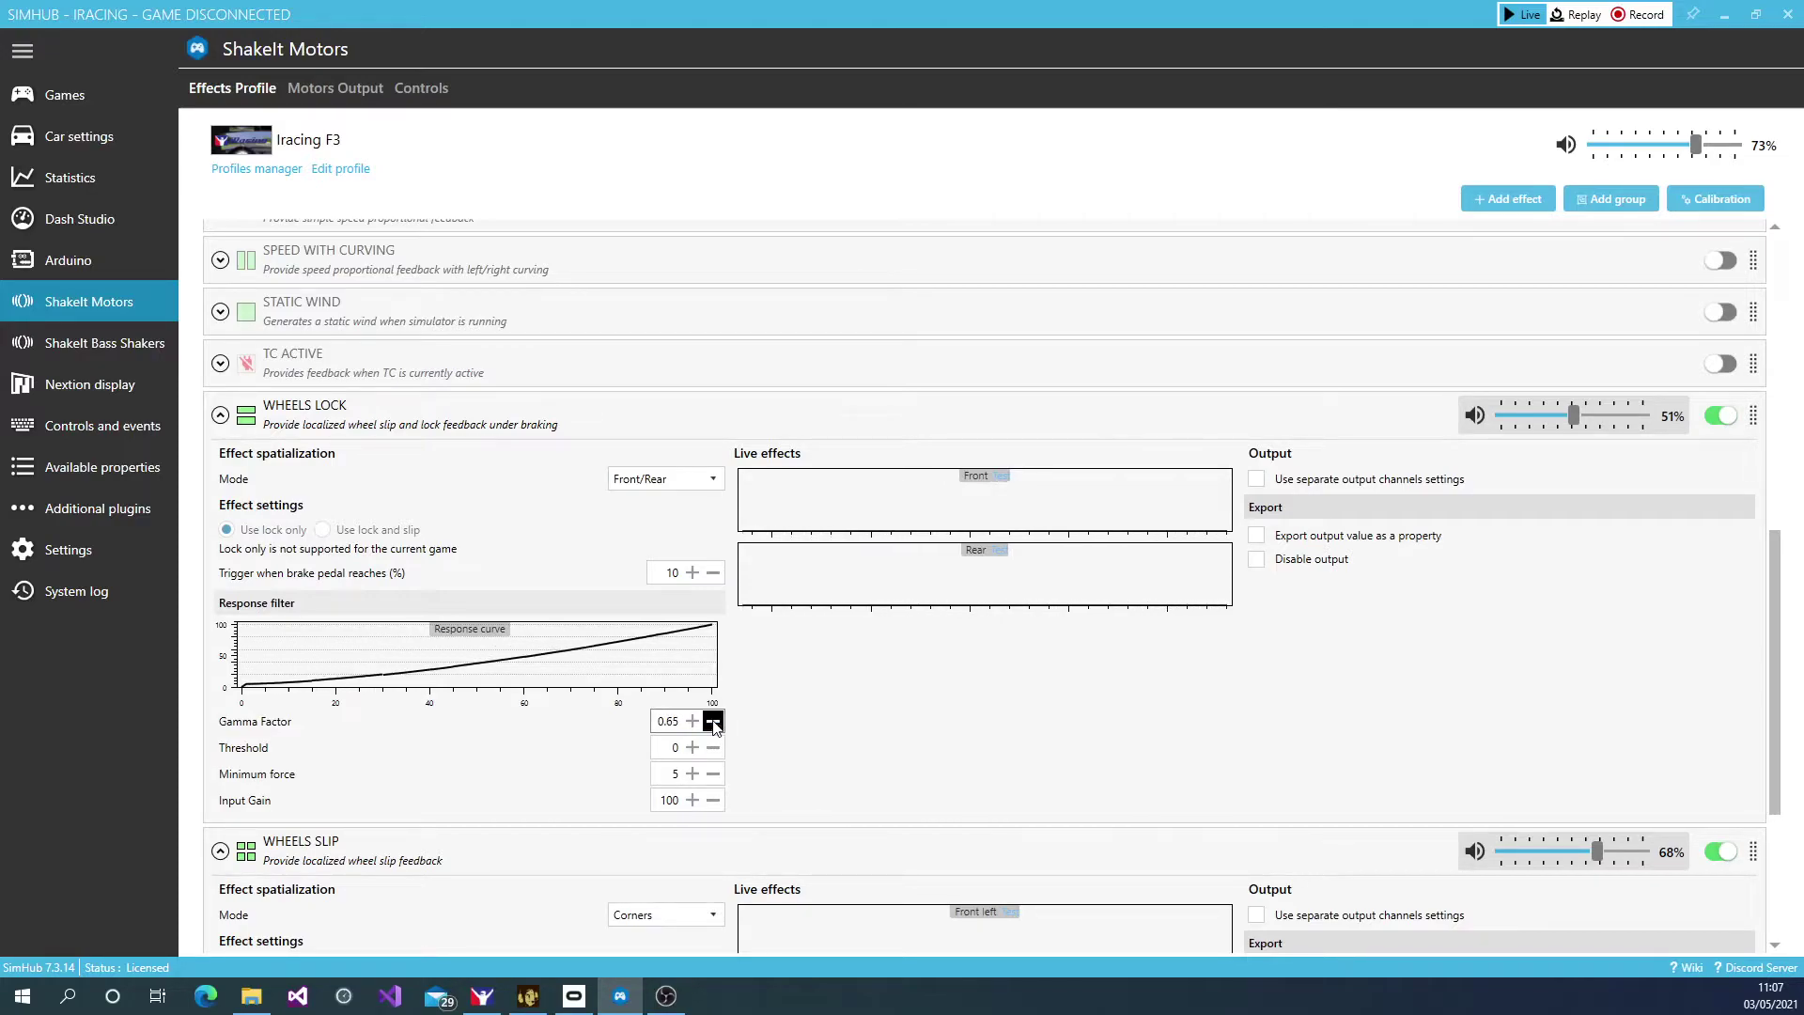
left_click(713, 721)
left_click(713, 721)
left_click(713, 721)
left_click(713, 721)
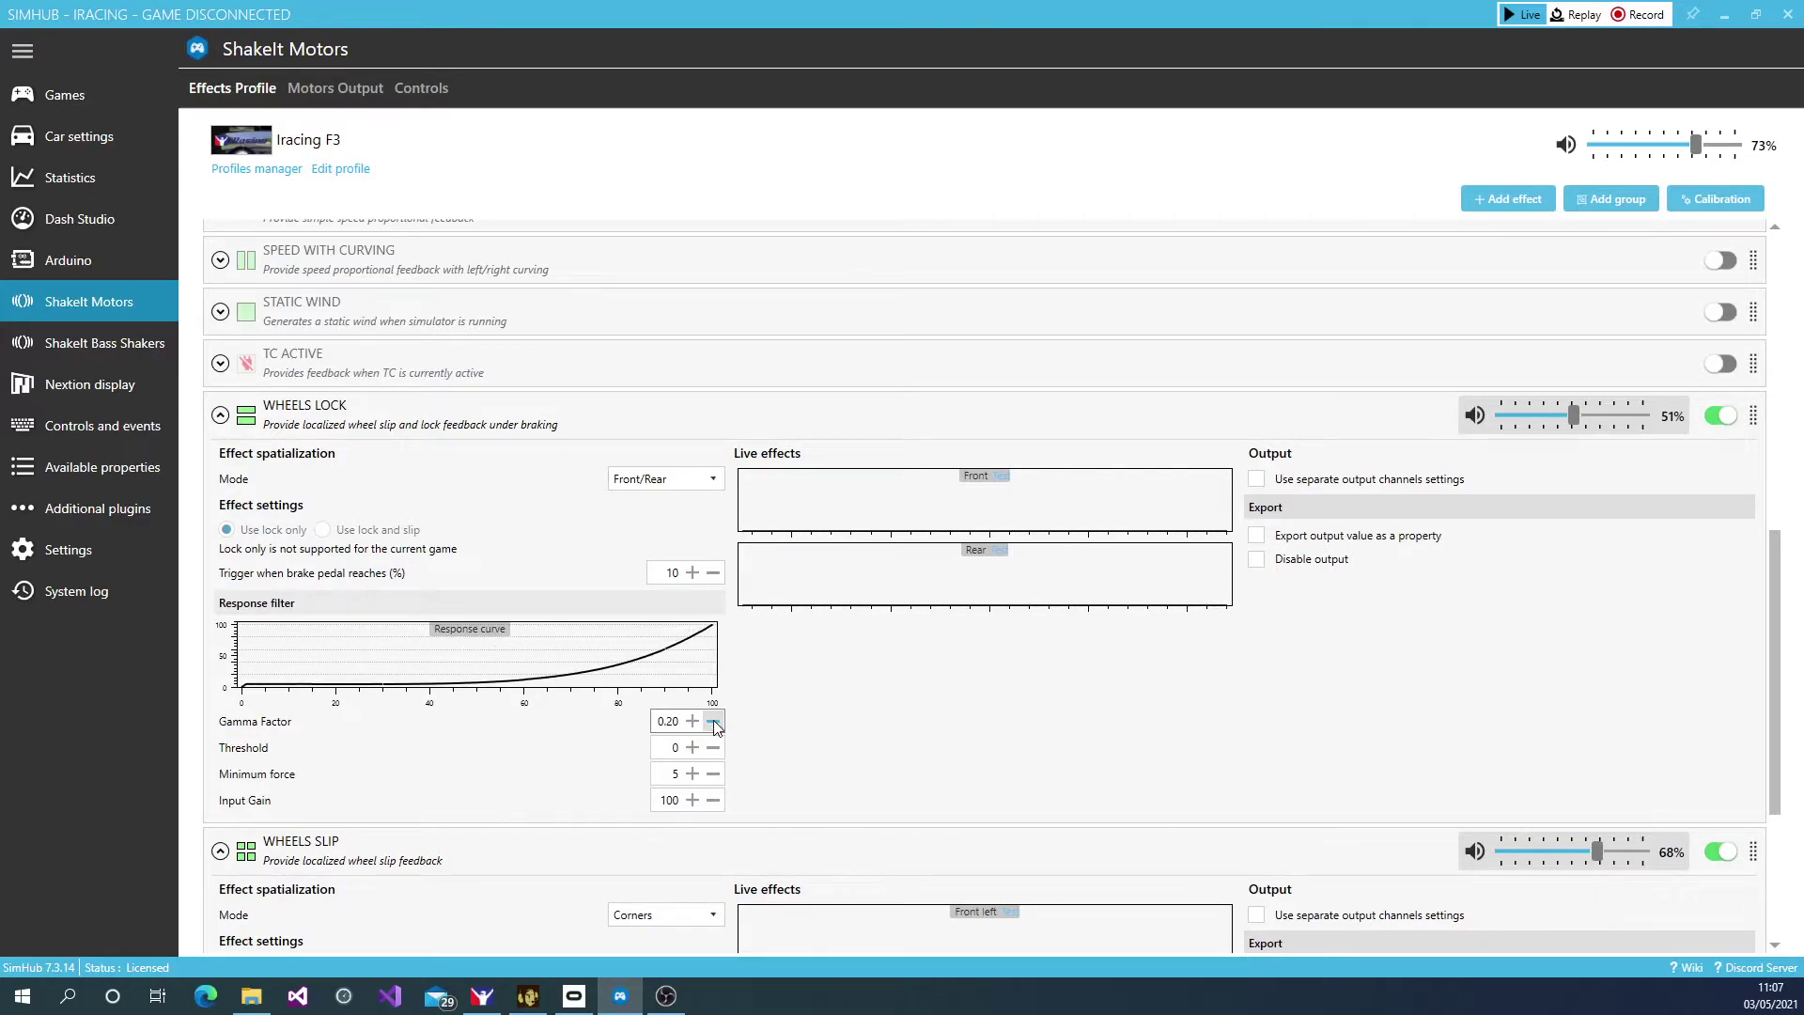
left_click(713, 721)
left_click(713, 722)
left_click(713, 722)
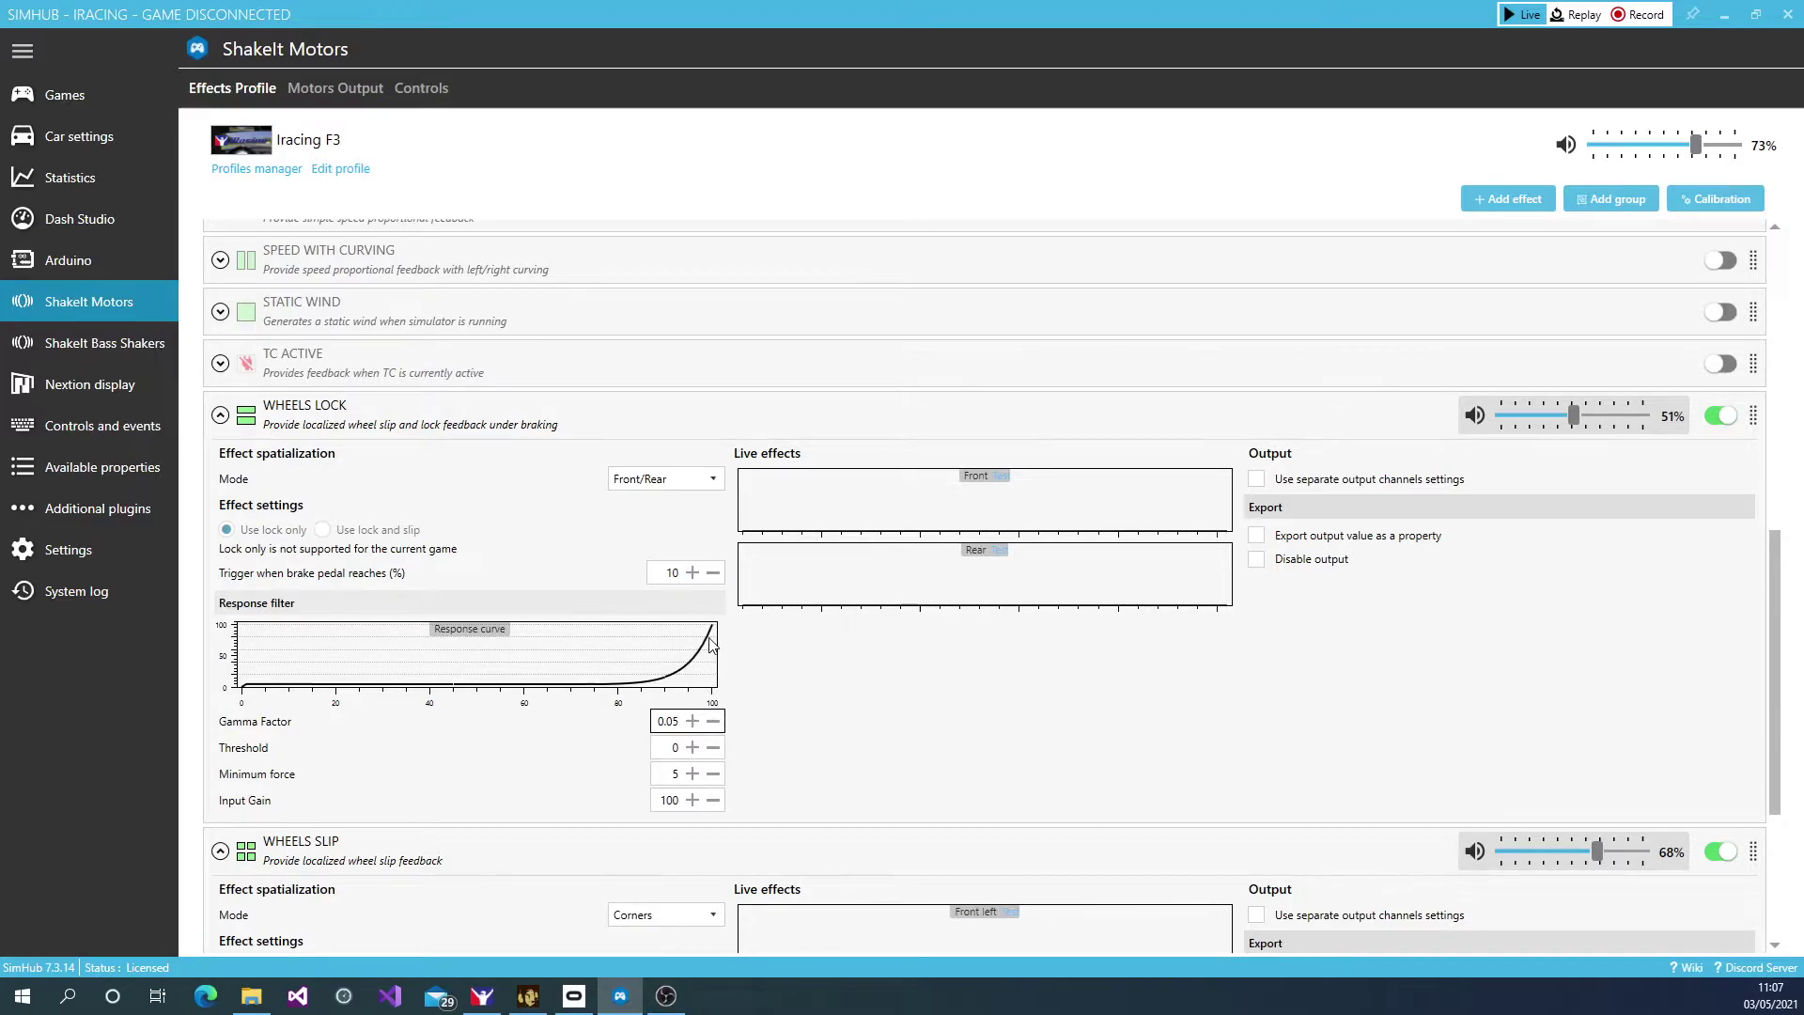
- Increase the Wheels Lock Input Gain from 100 to 109
left_click(692, 799)
left_click(692, 799)
left_click(693, 800)
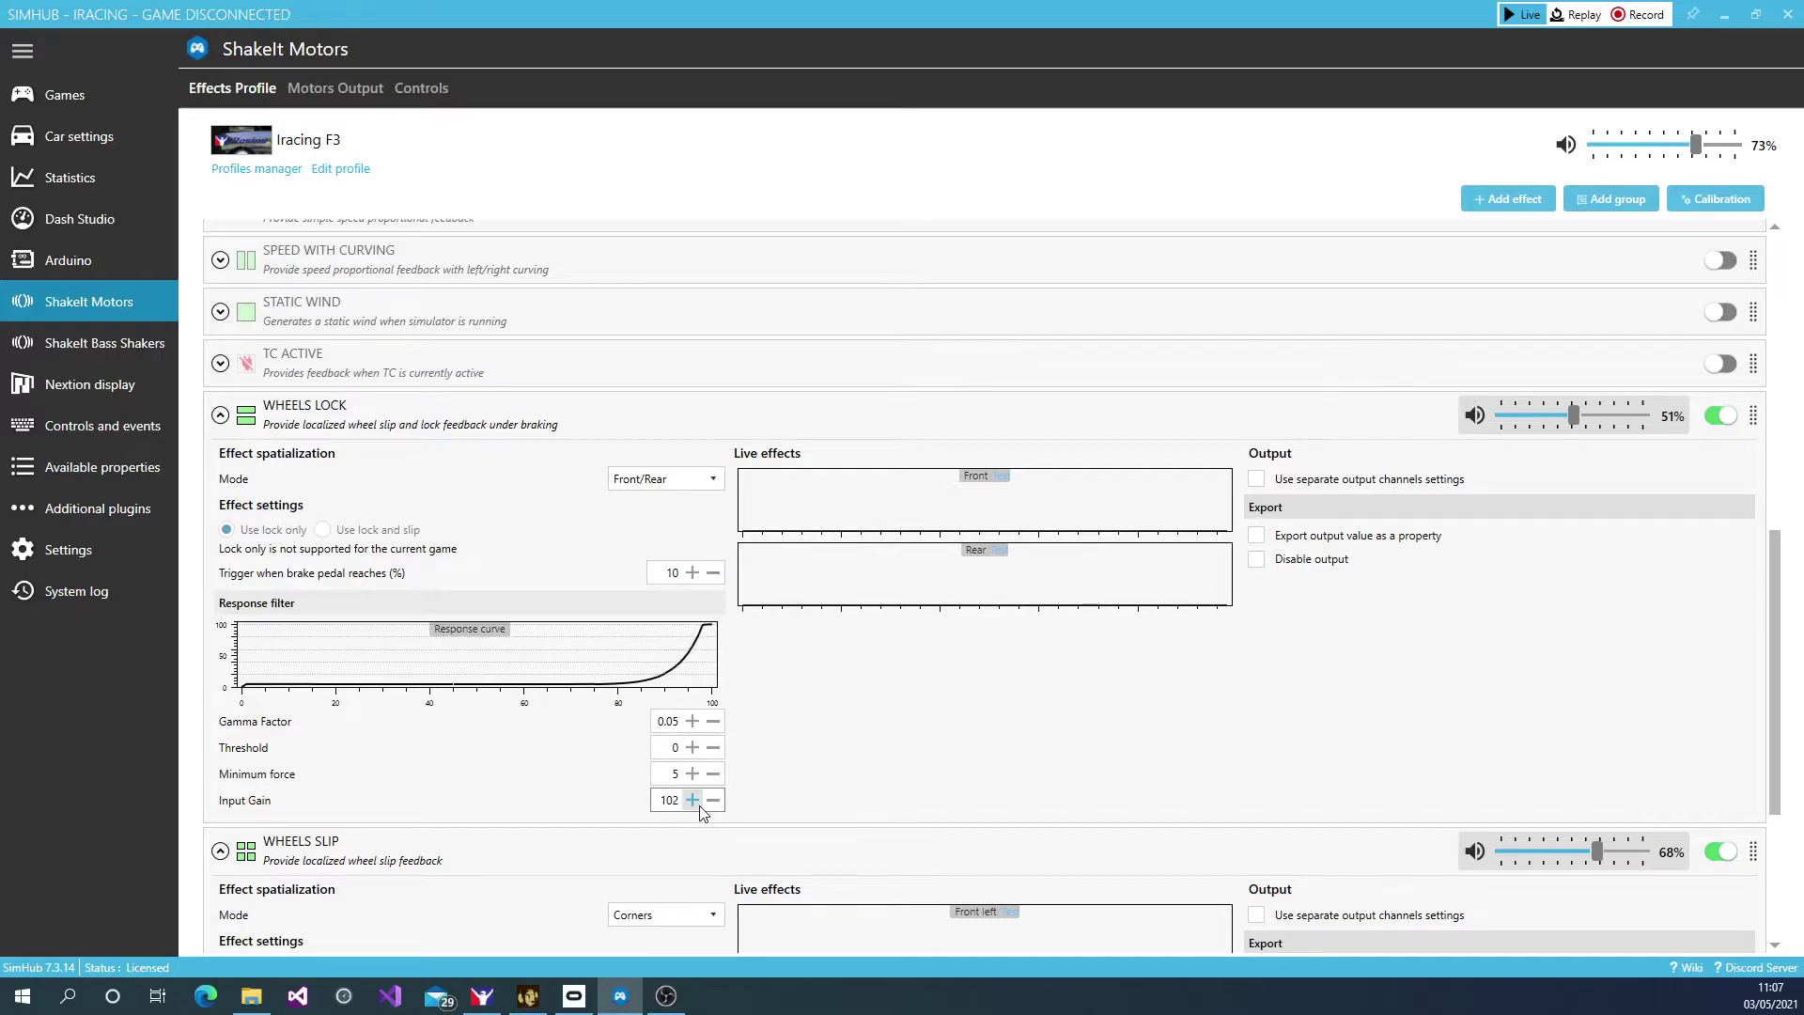
left_click(692, 799)
left_click(693, 799)
left_click(692, 799)
left_click(692, 799)
left_click(693, 799)
left_click(692, 799)
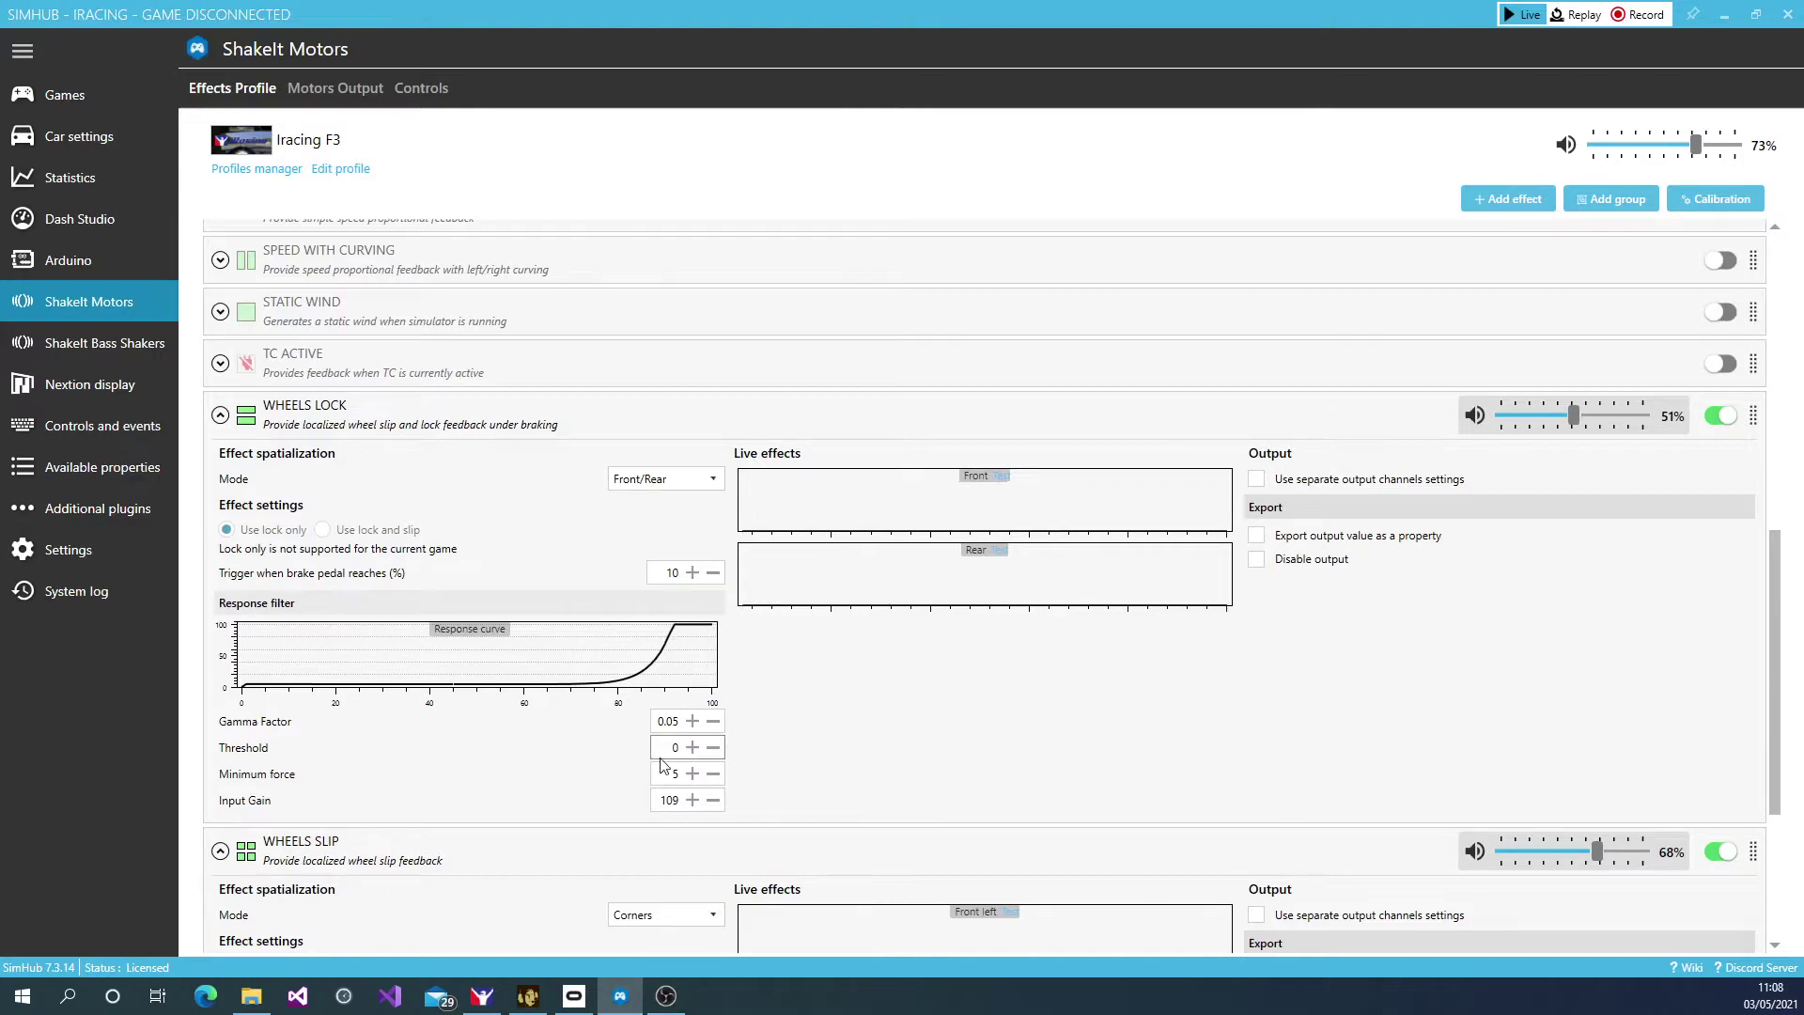
- Raise the Gamma Factor to 0.15 and set the Threshold to 5
left_click(694, 721)
left_click(694, 722)
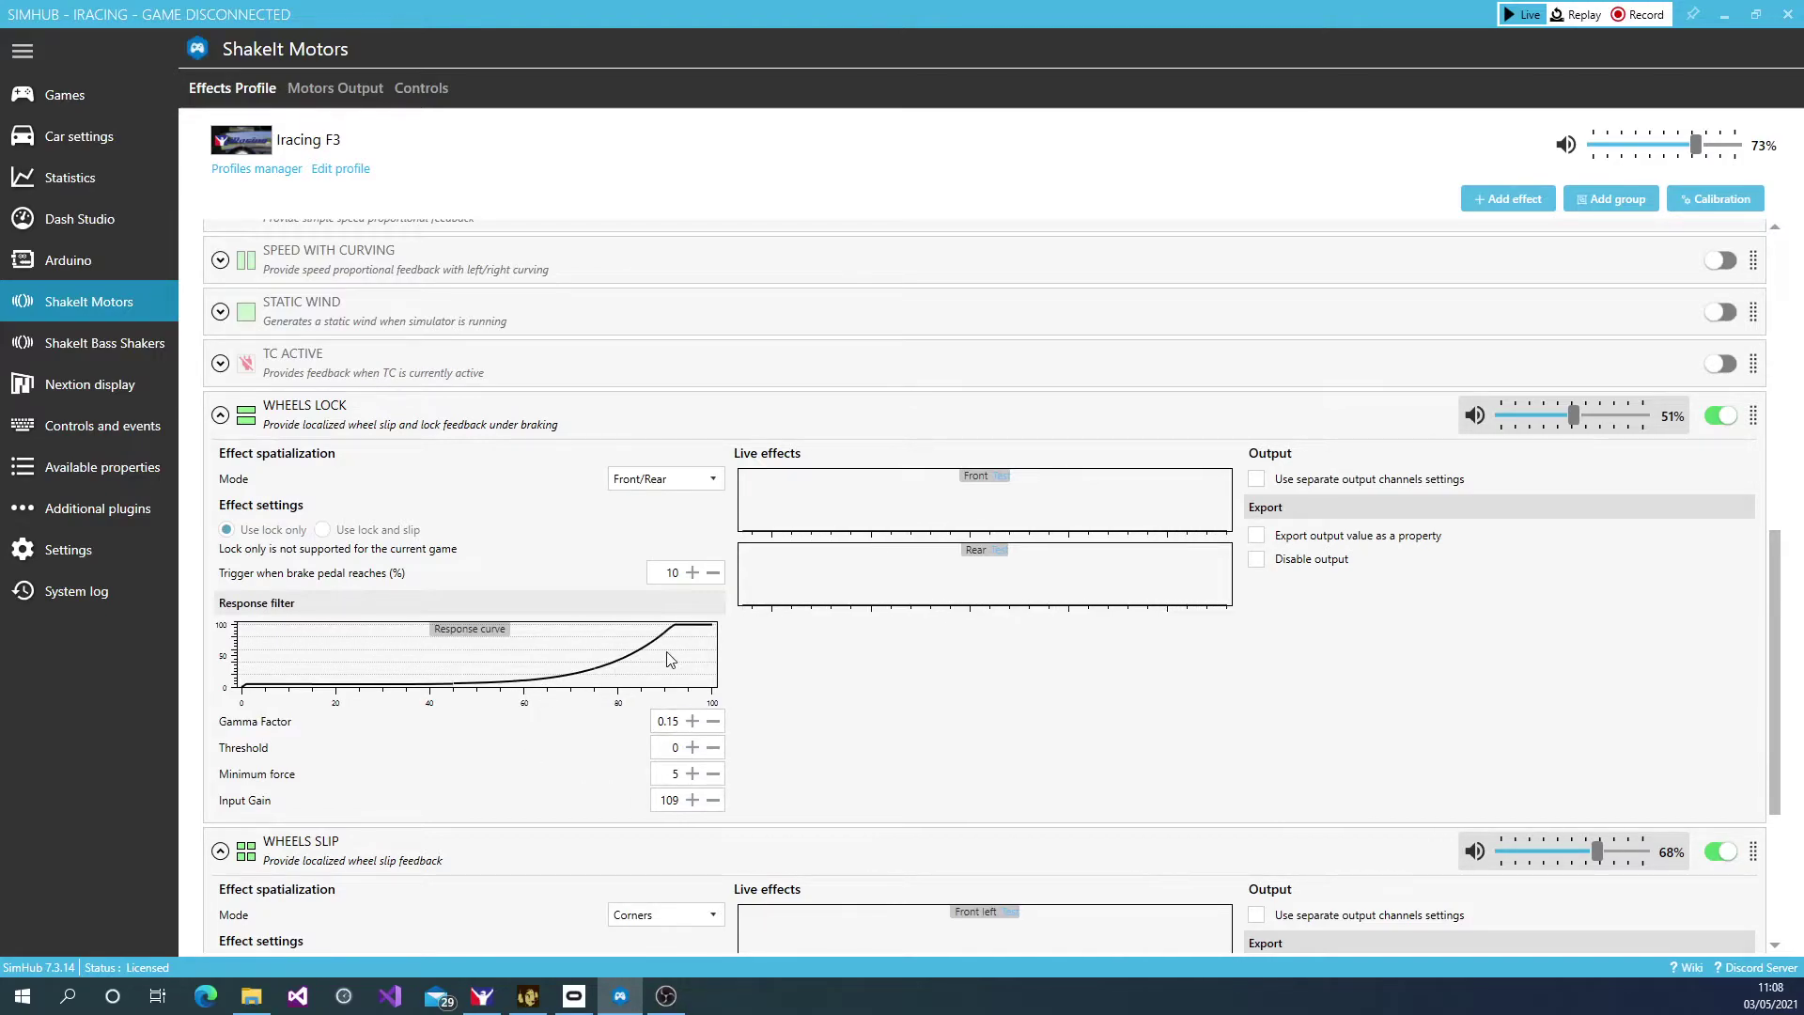
left_click(693, 748)
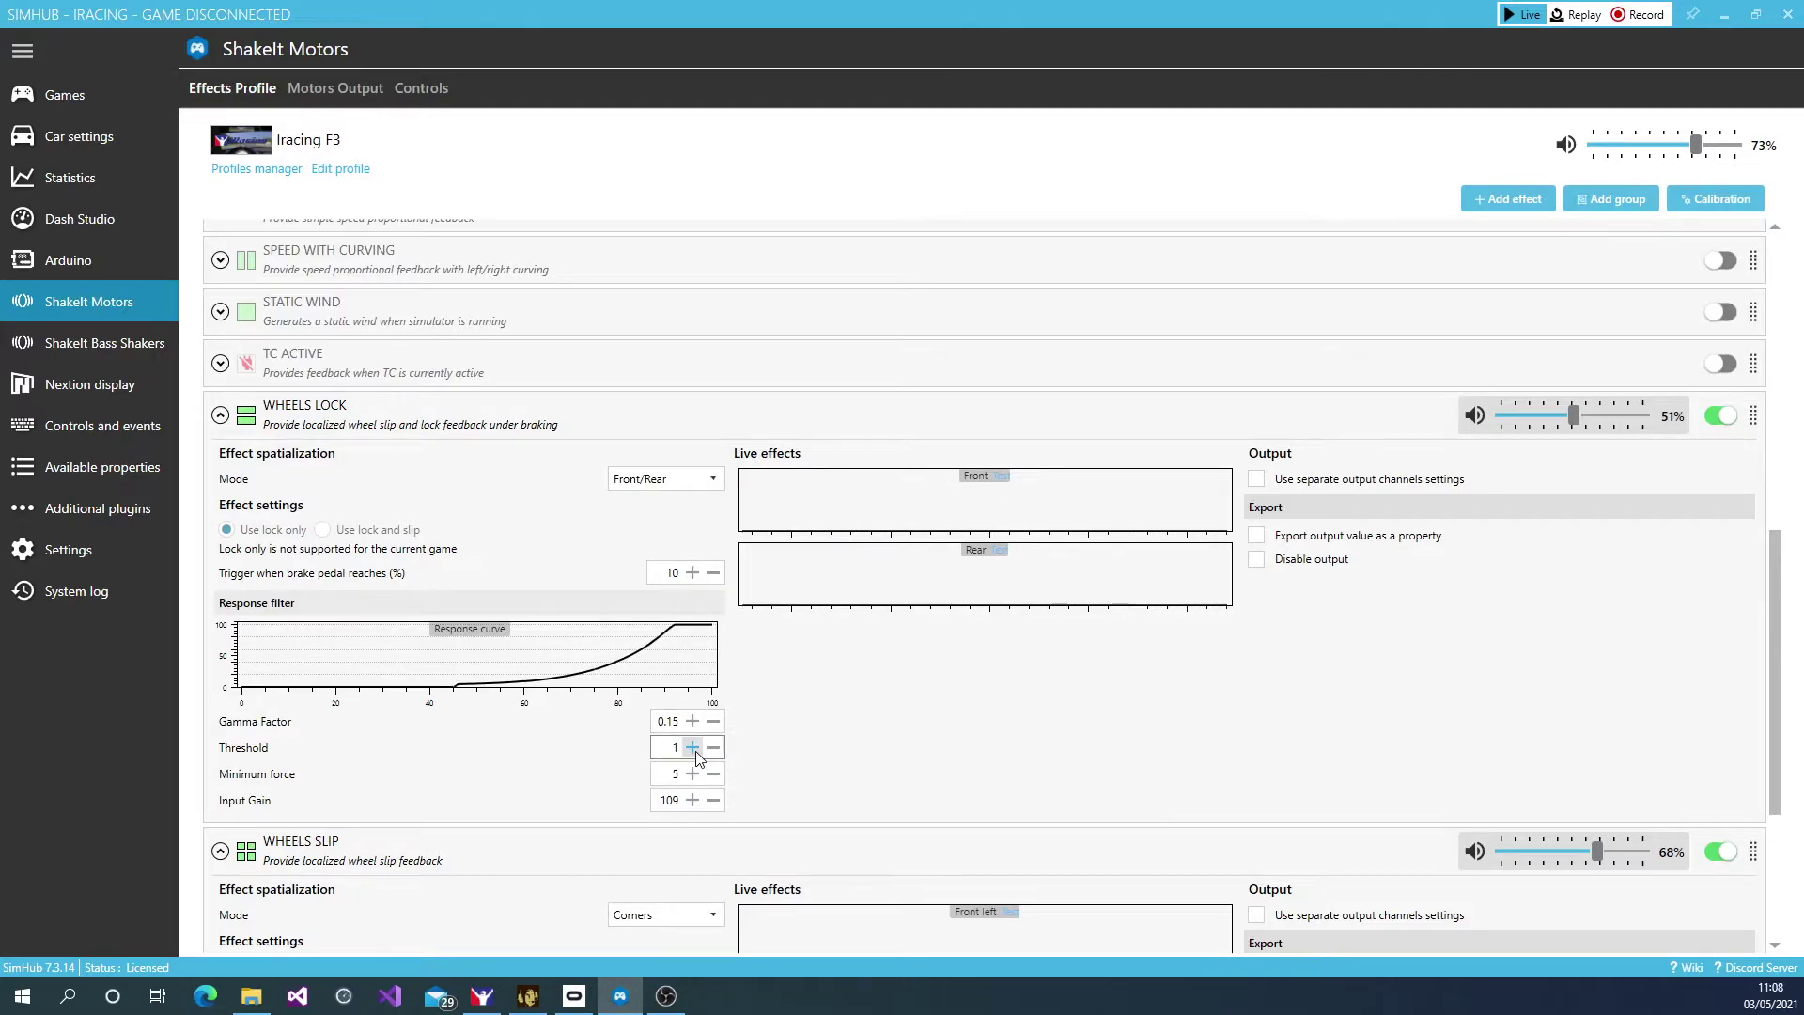
left_click(694, 750)
left_click(695, 751)
left_click(697, 752)
left_click(699, 753)
left_click(700, 757)
left_click(713, 746)
- Raise Threshold to 8 and Gamma Factor to 0.20, finishing Input Gain at 108
left_click(693, 800)
left_click(695, 800)
left_click(696, 801)
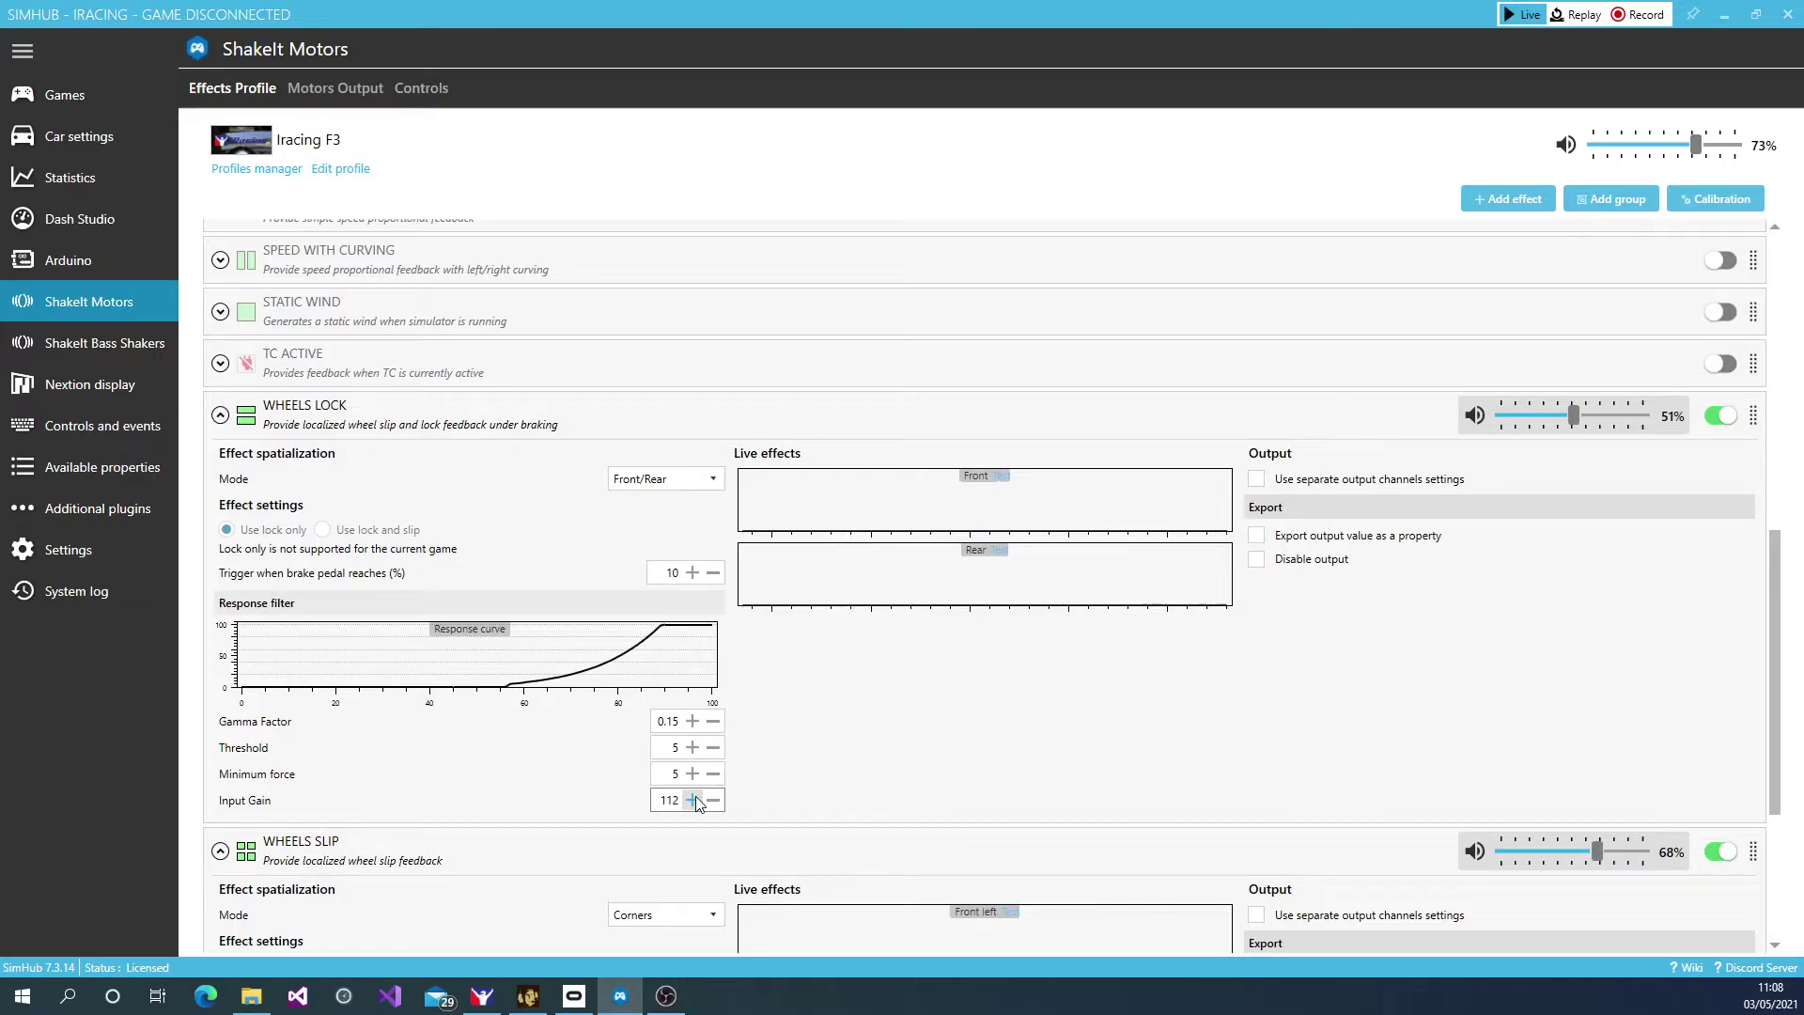
left_click(693, 748)
left_click(694, 747)
left_click(694, 749)
left_click(692, 800)
left_click(713, 799)
left_click(692, 720)
scroll(702, 744, "up", 3)
left_click(713, 800)
left_click(713, 800)
left_click(713, 799)
left_click(713, 799)
scroll(813, 737, "down", 2)
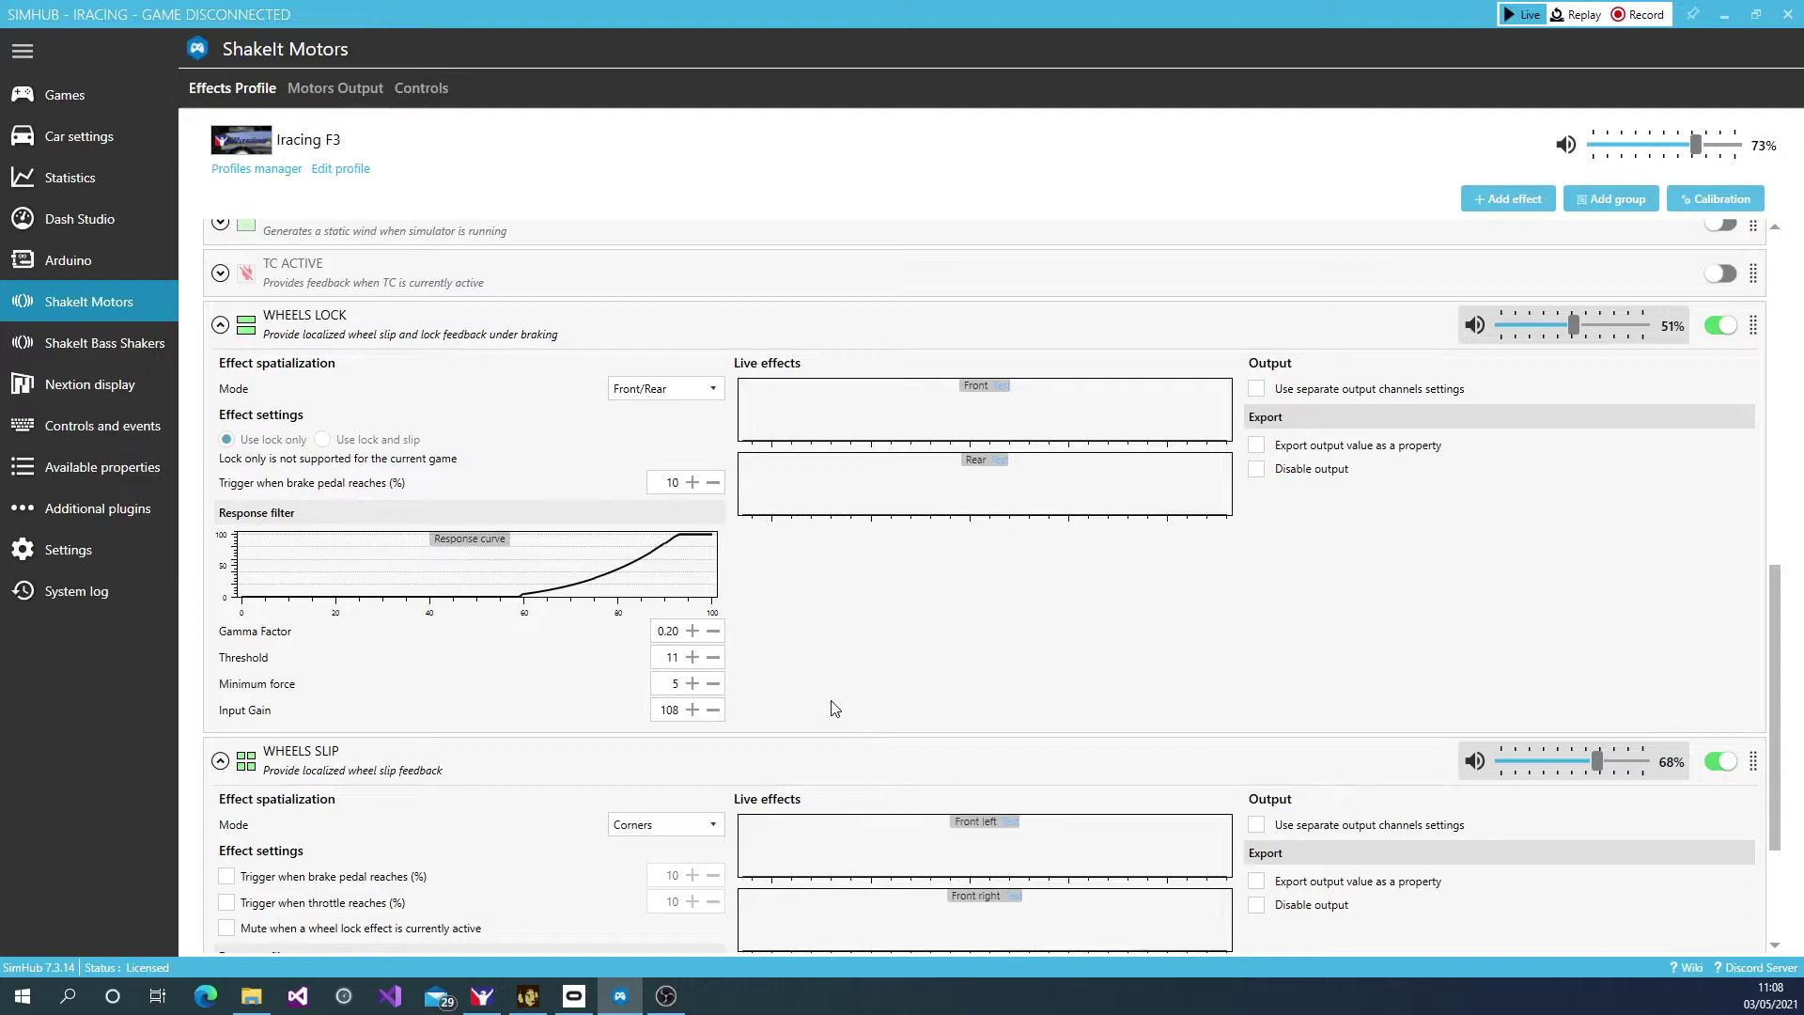
scroll(835, 708, "down", 5)
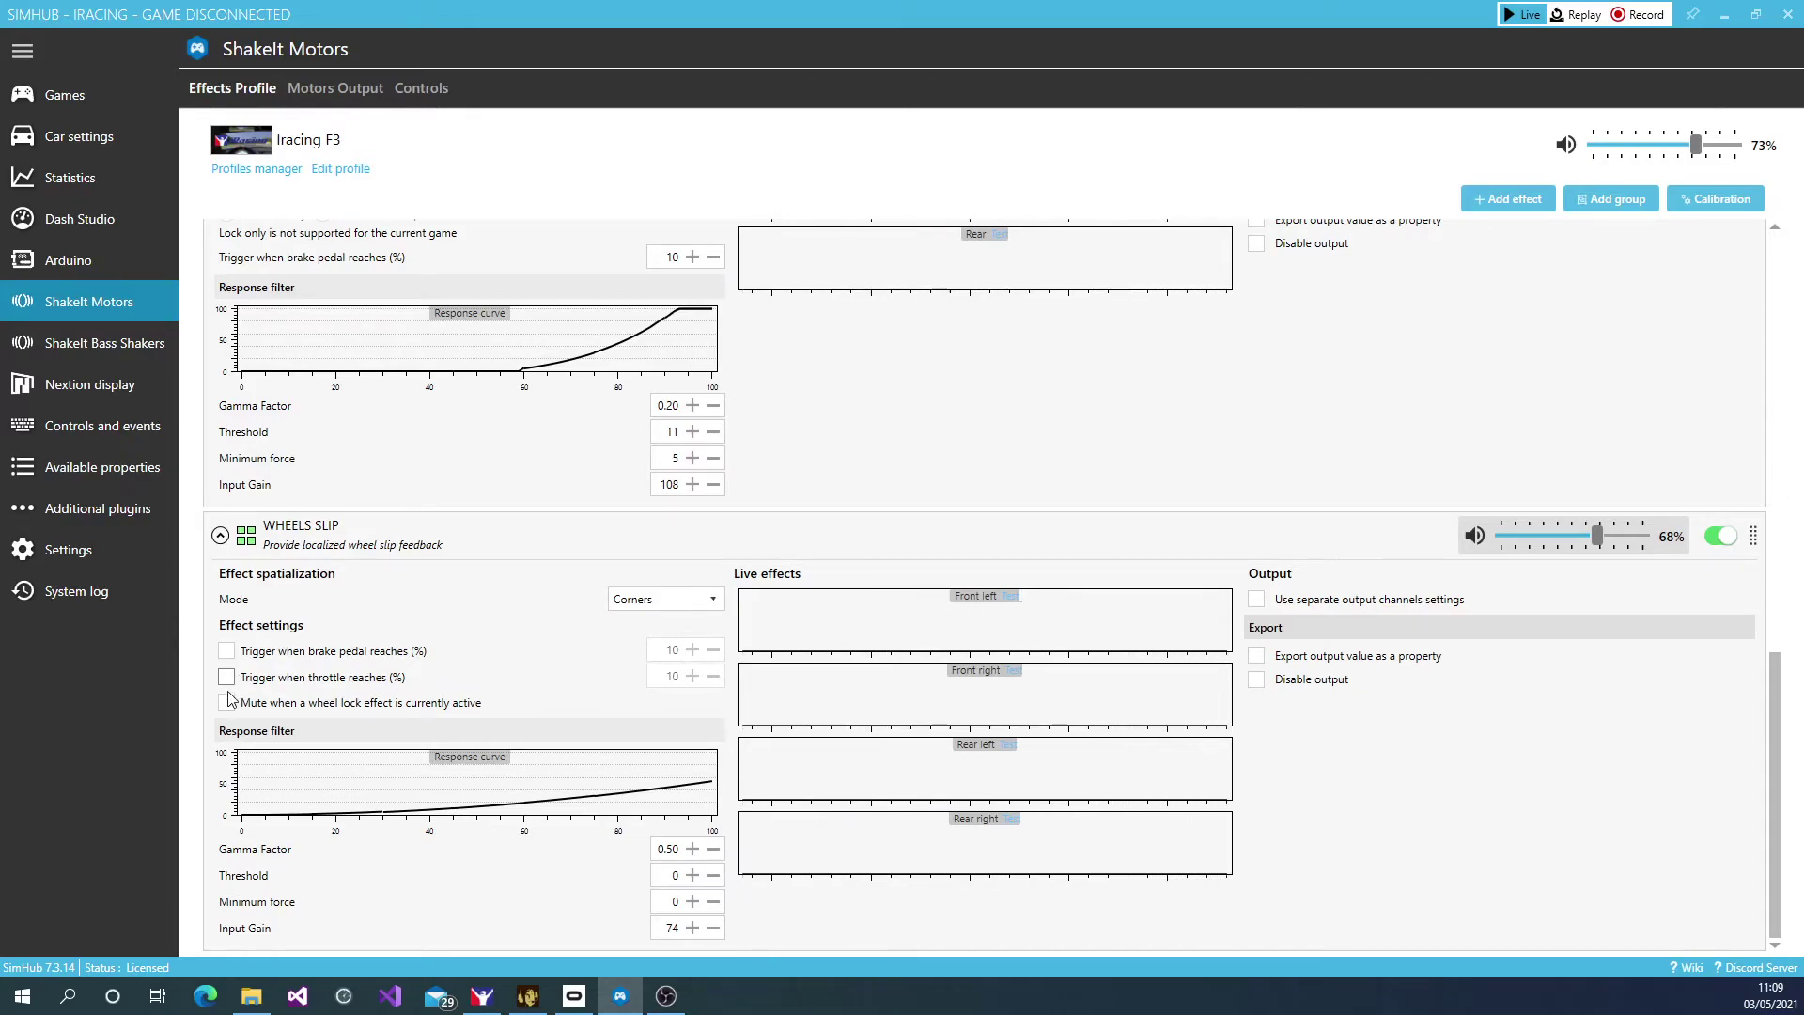
scroll(1480, 724, "up", 2)
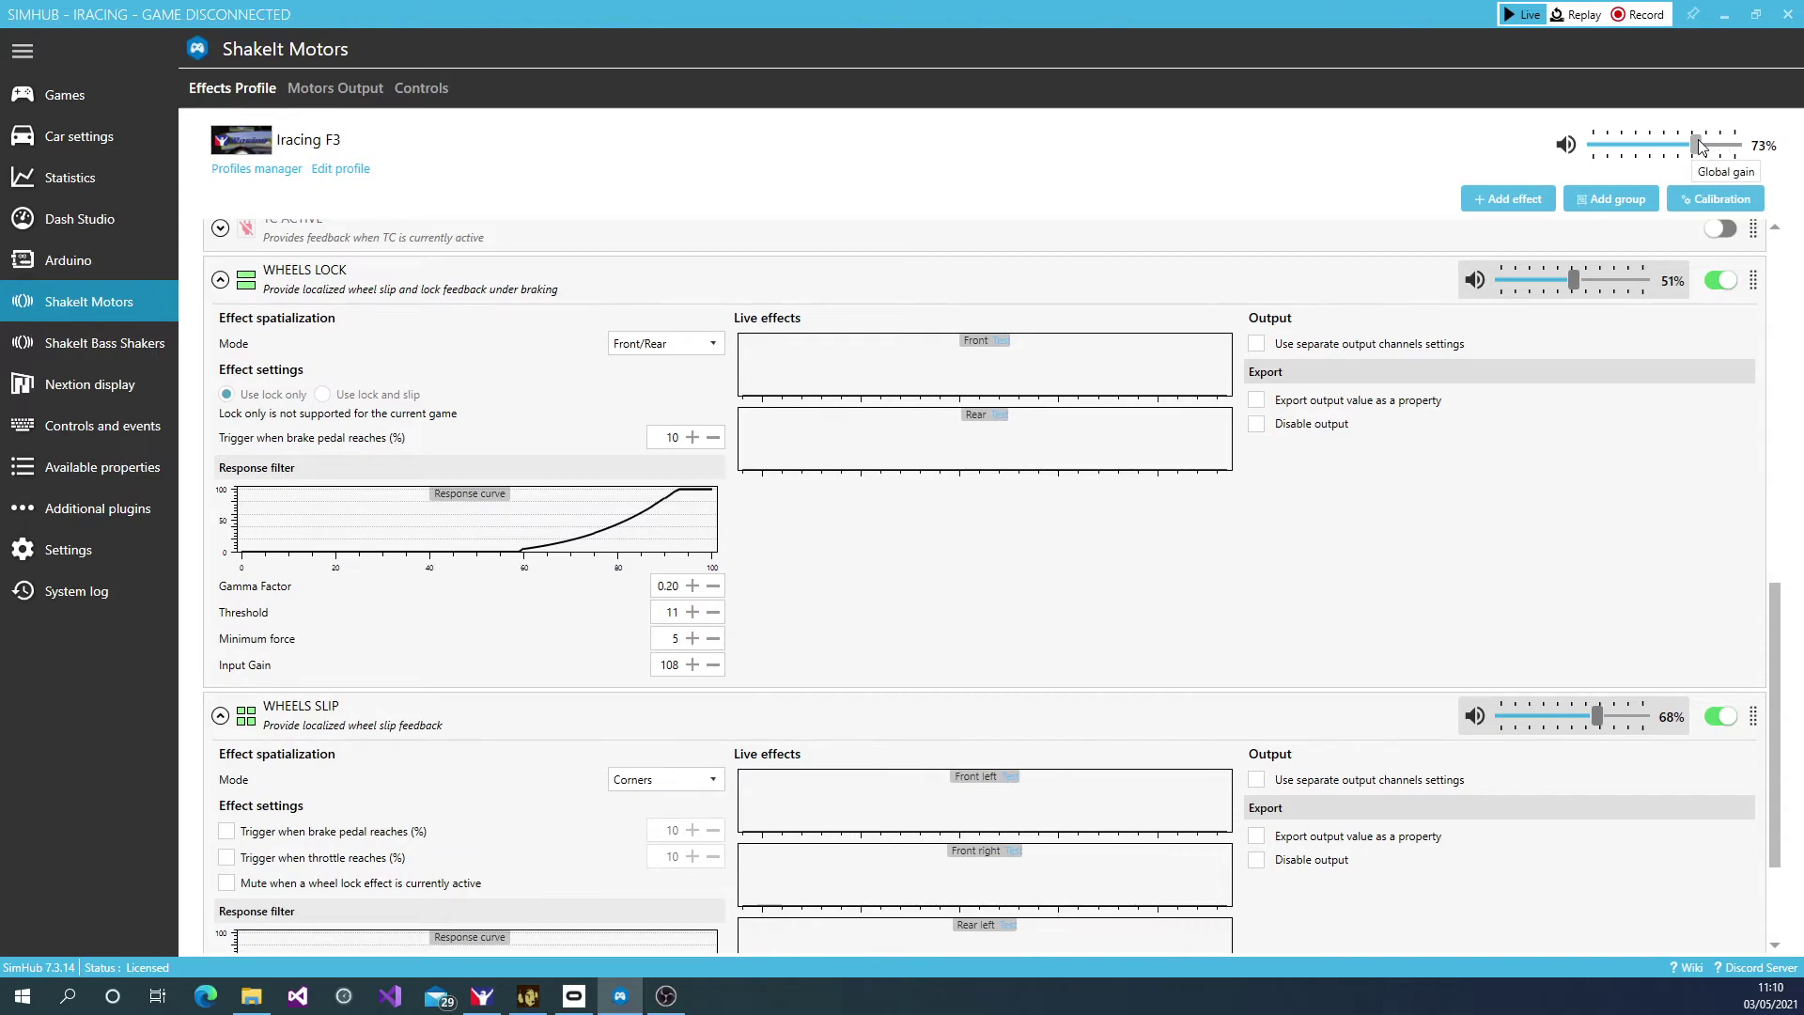
- In Motors Output, switch ABS Active on for the Brake motor
left_click(315, 87)
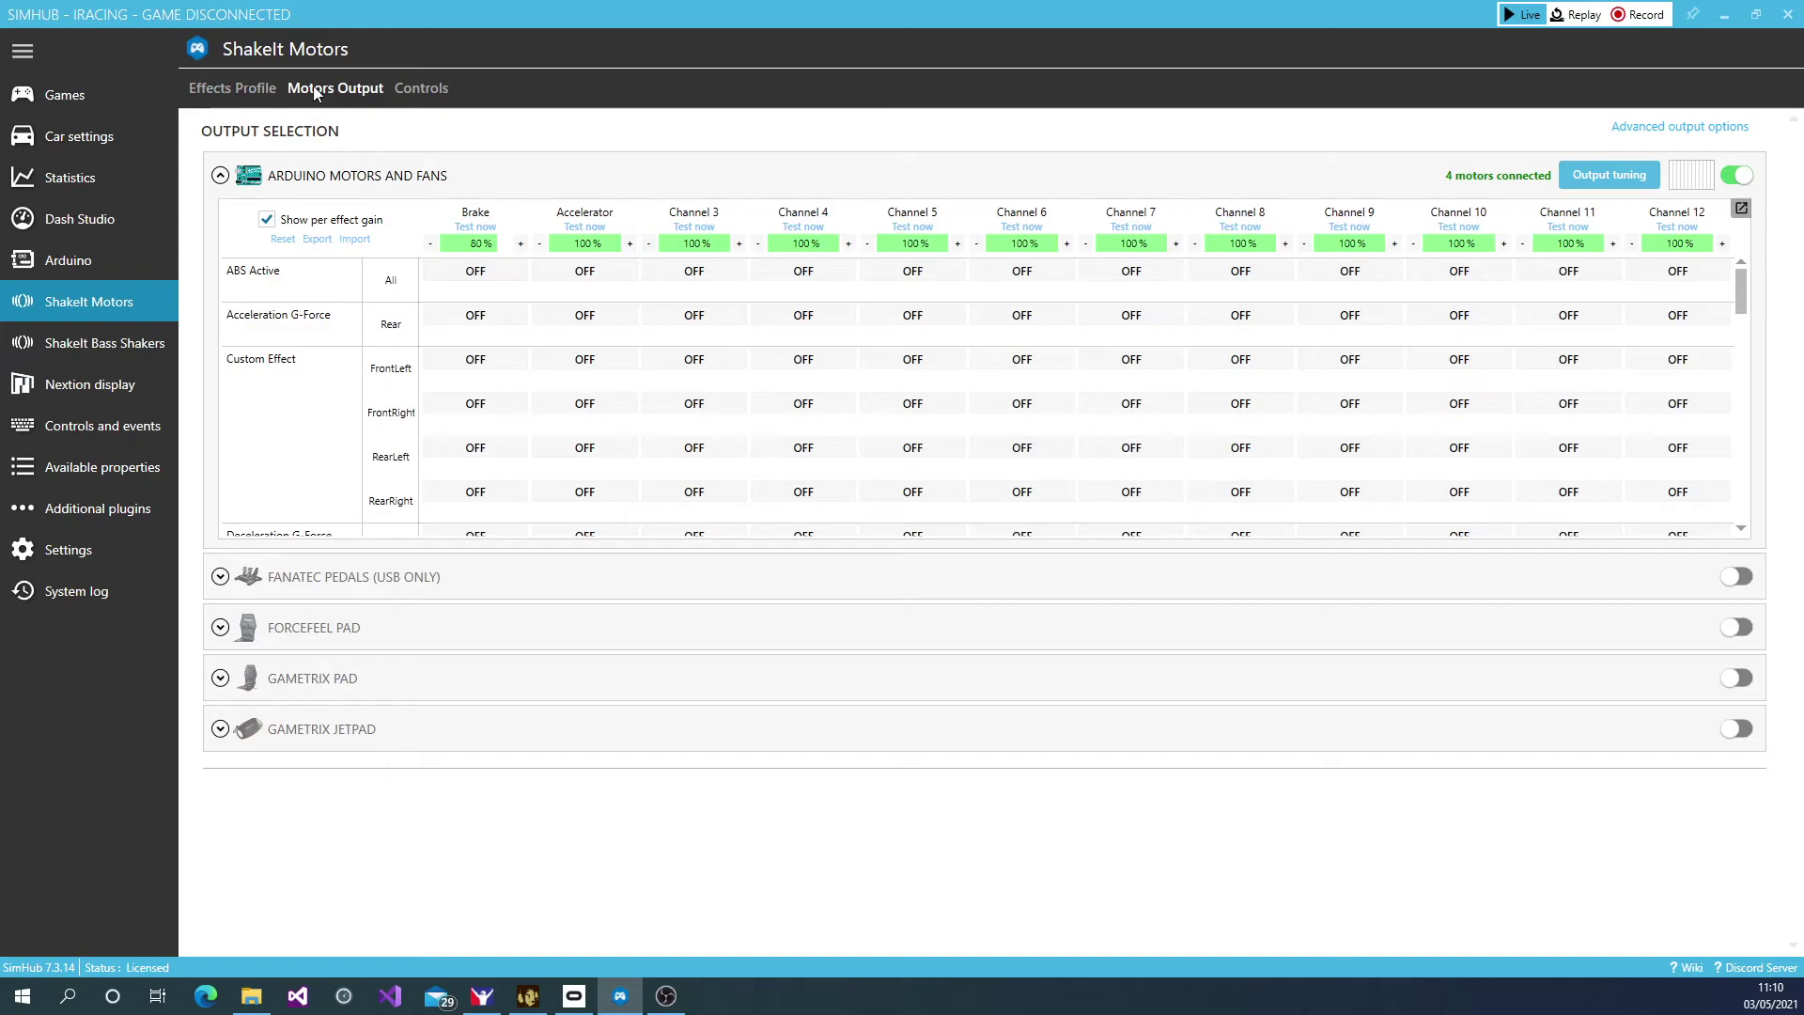
left_click(484, 272)
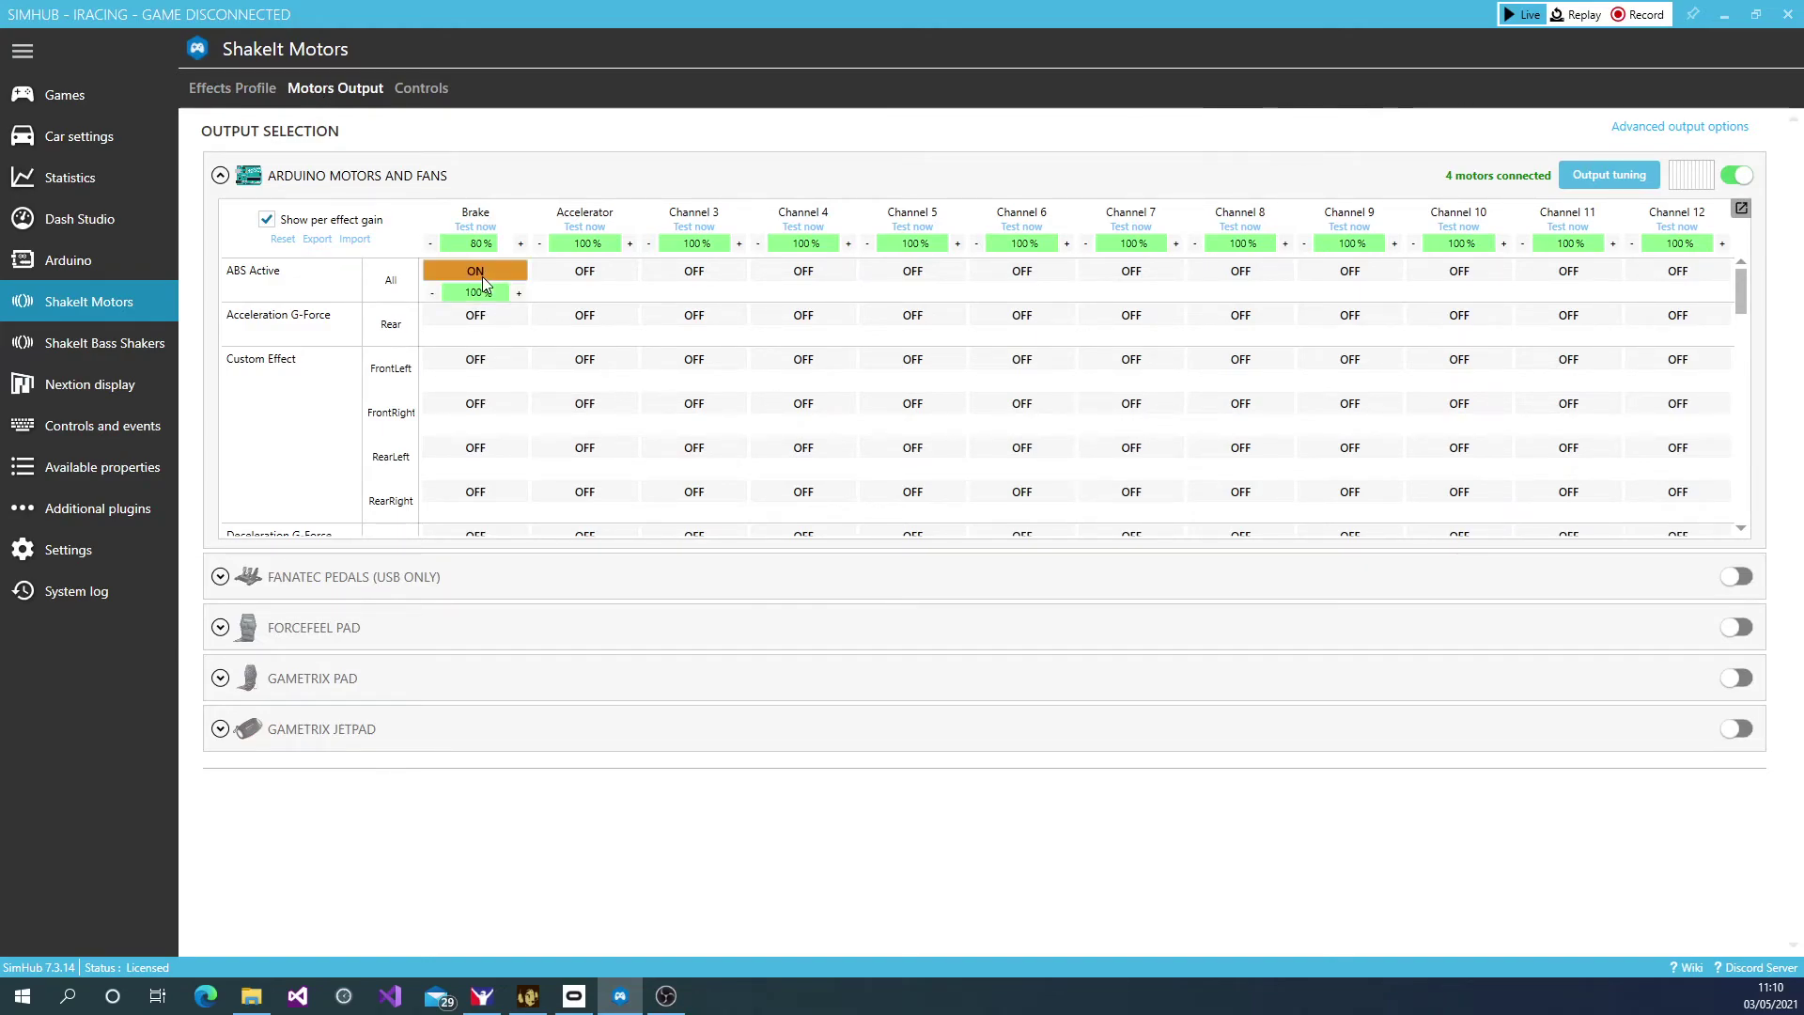
scroll(497, 279, "down", 2)
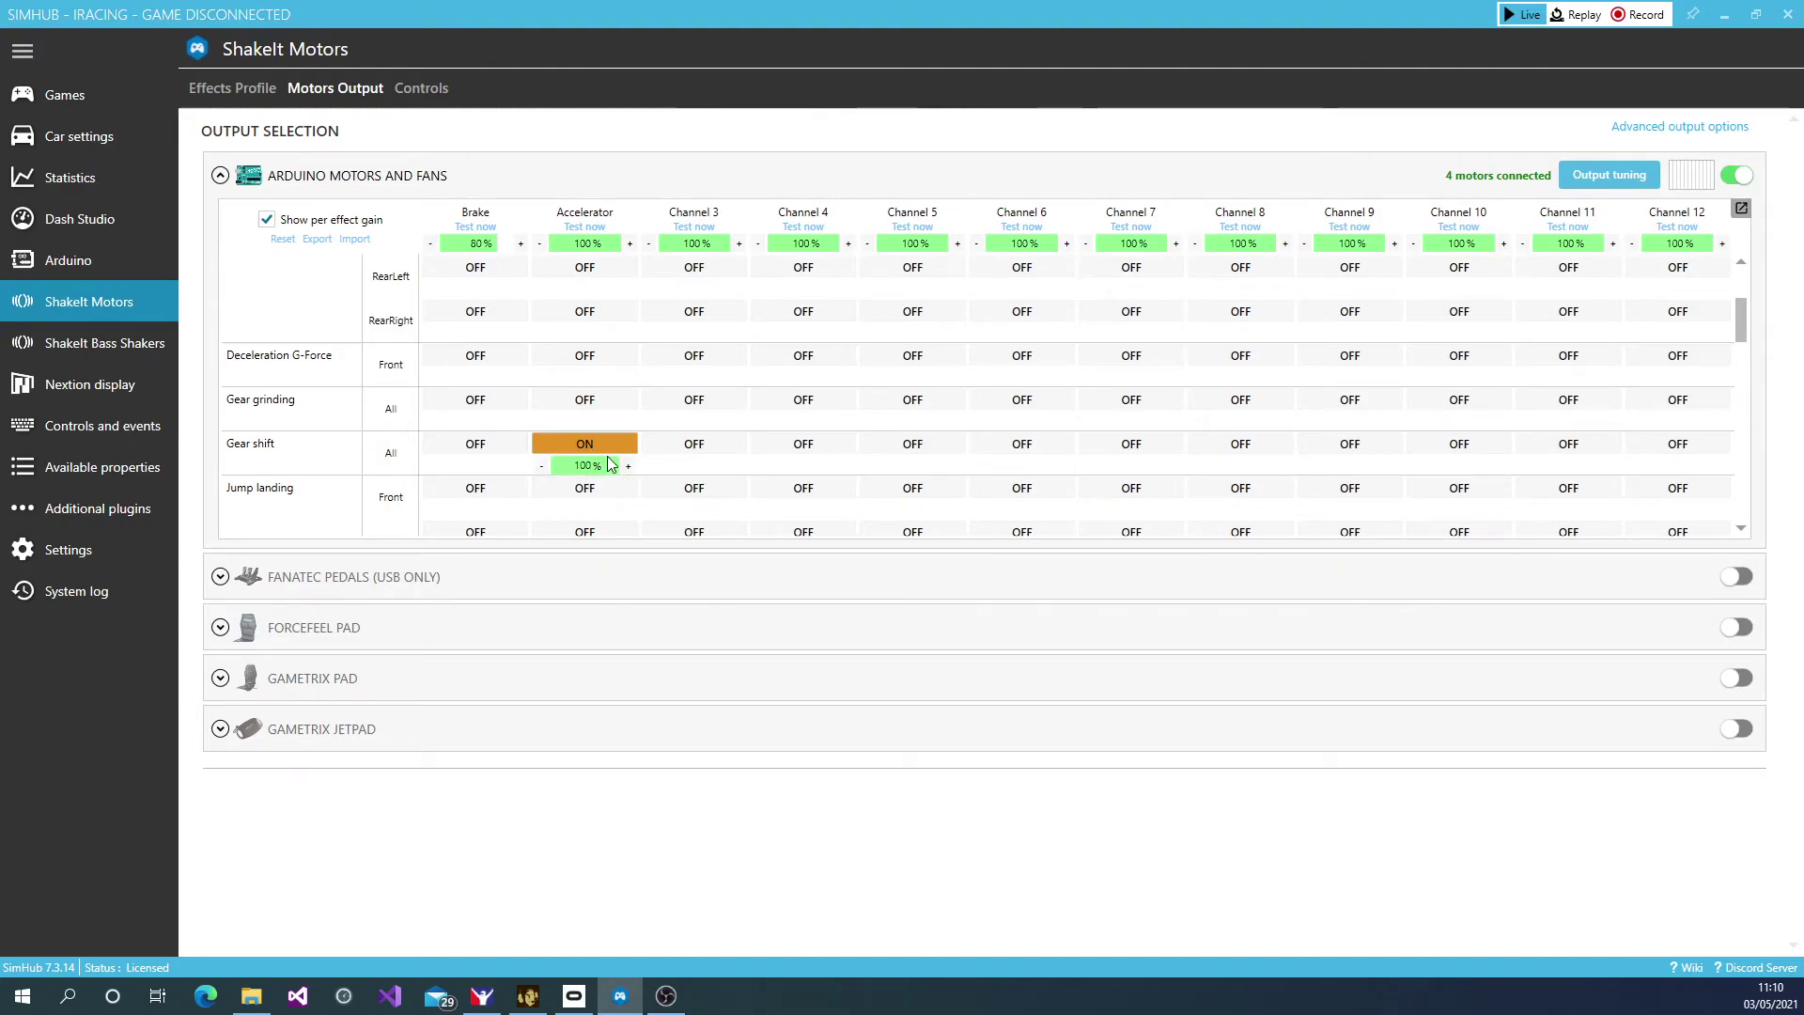
scroll(609, 462, "down", 5)
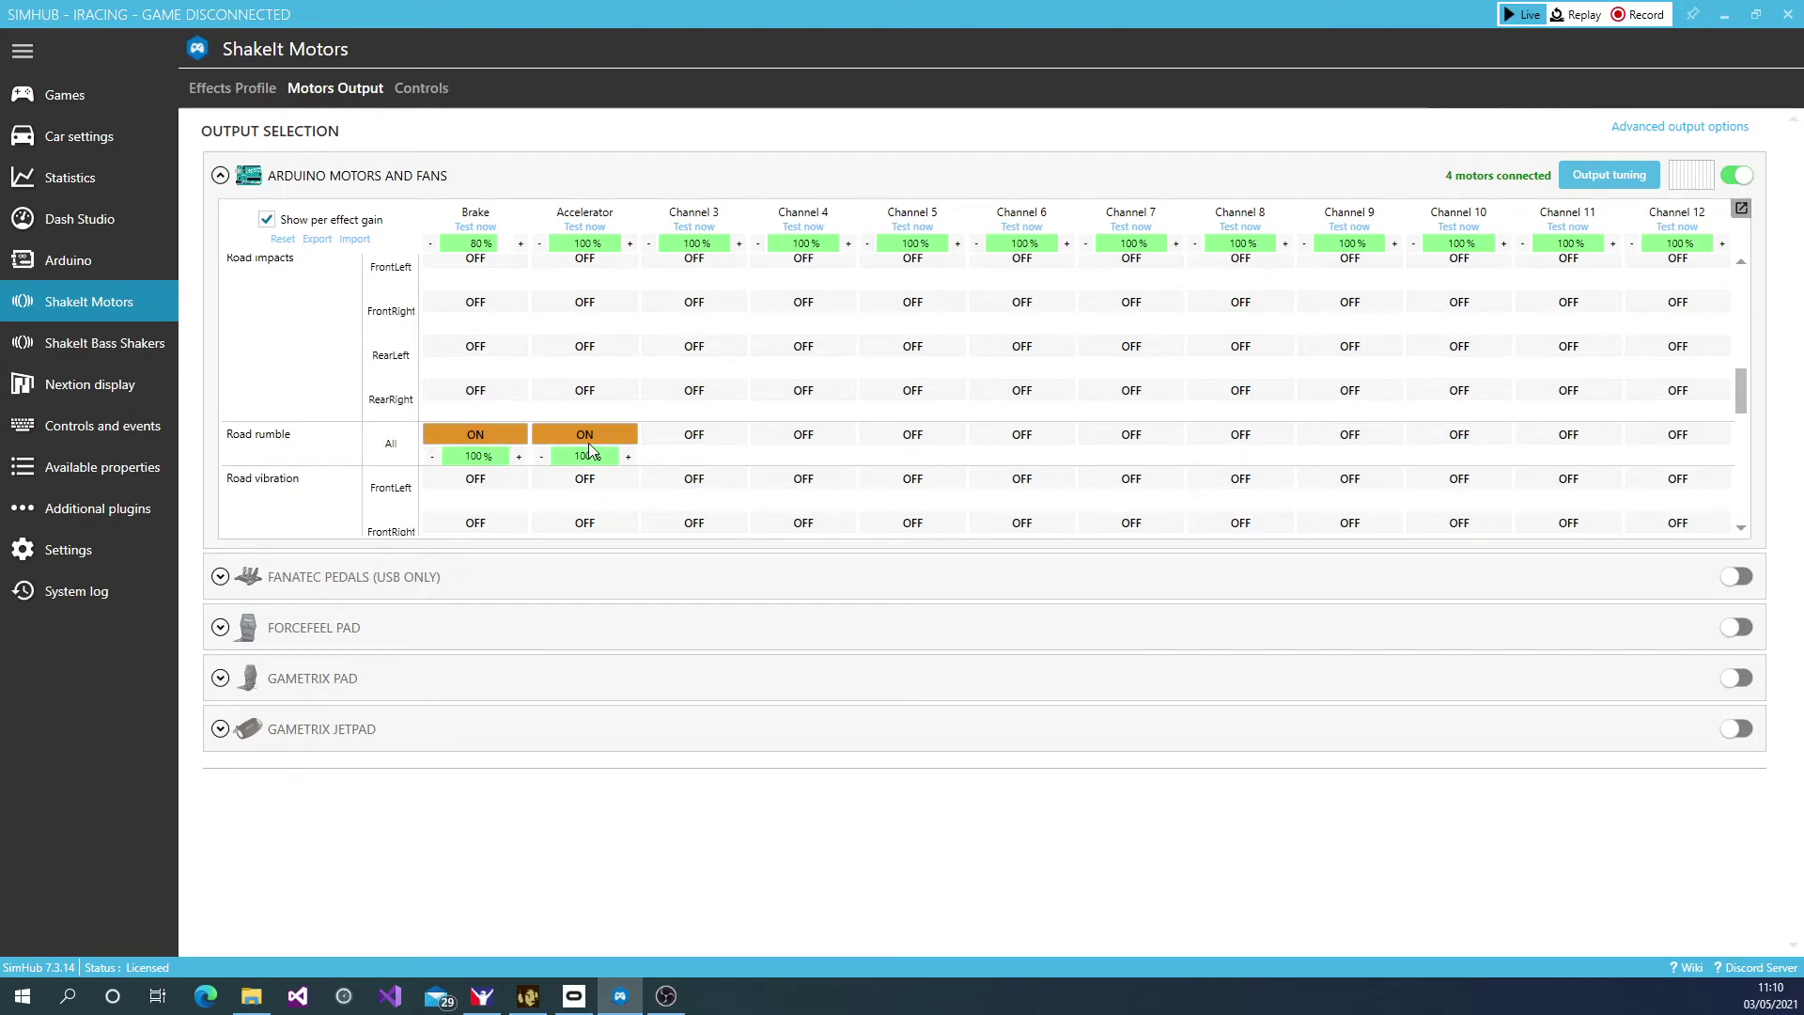
scroll(592, 451, "down", 3)
scroll(592, 451, "down", 2)
- Lower the RPMS gain on the Accelerator motor to 96%
left_click(541, 452)
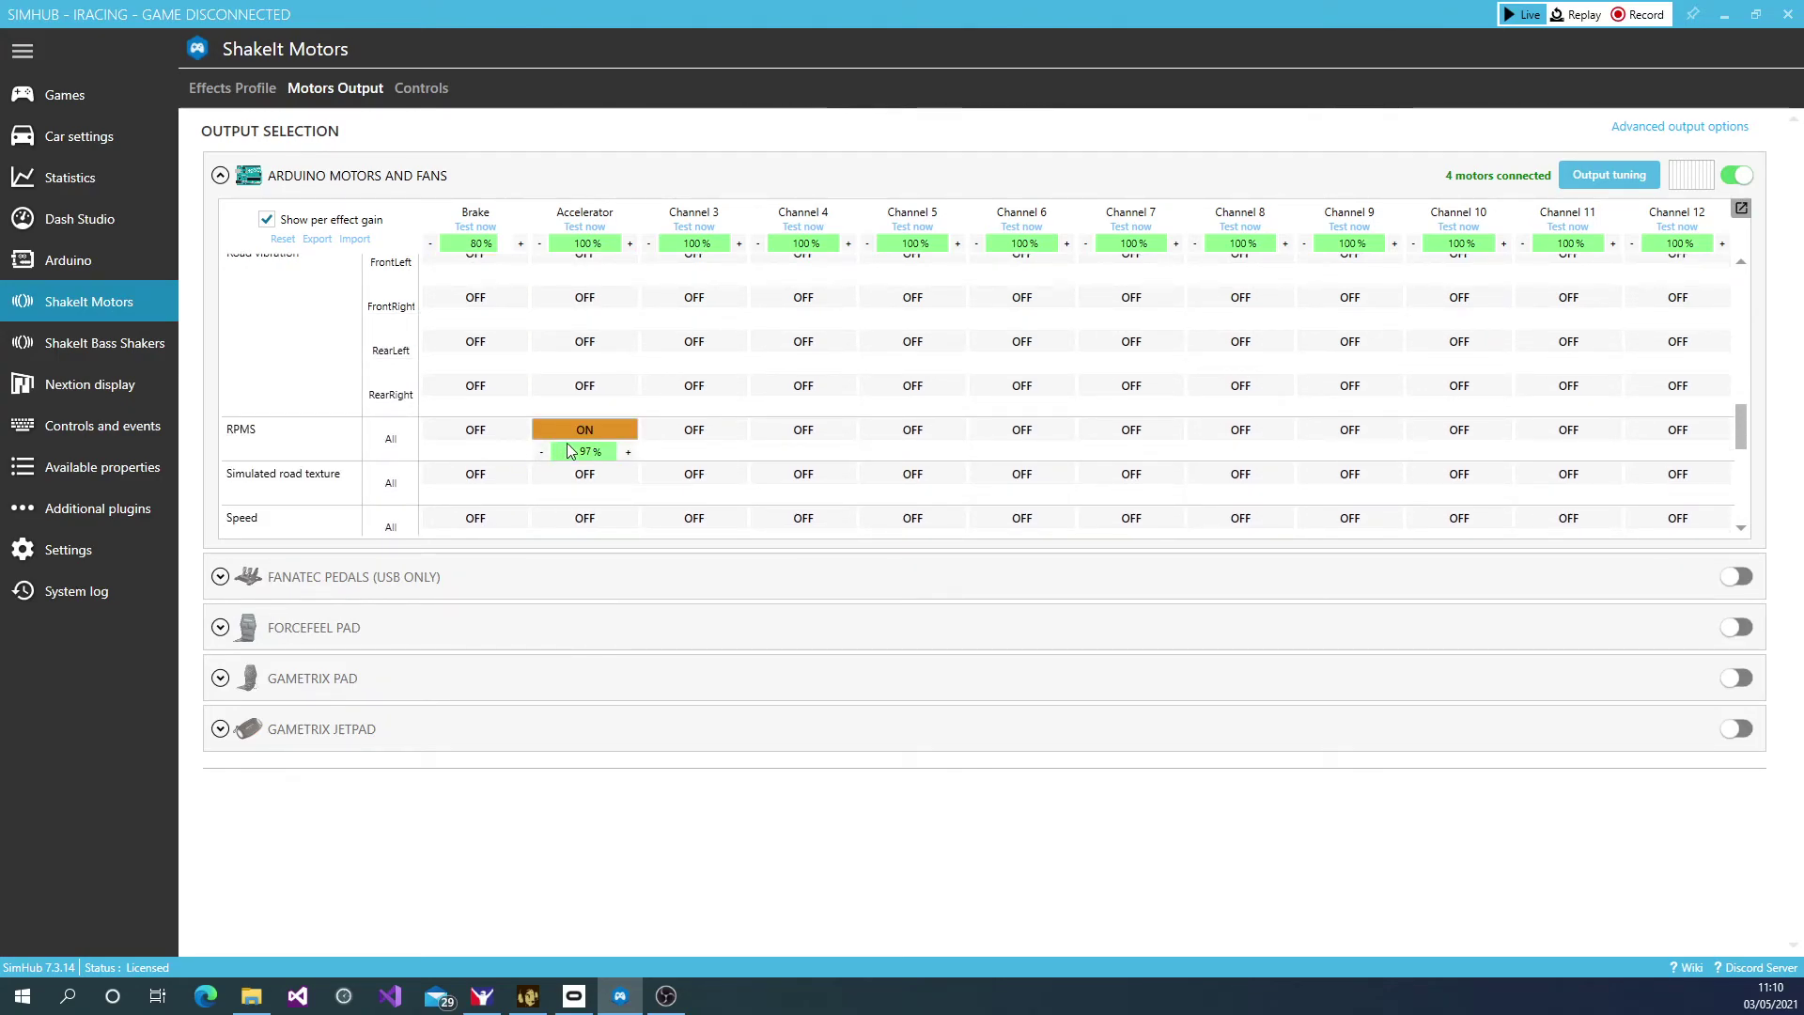
scroll(630, 457, "up", 2)
scroll(620, 460, "down", 10)
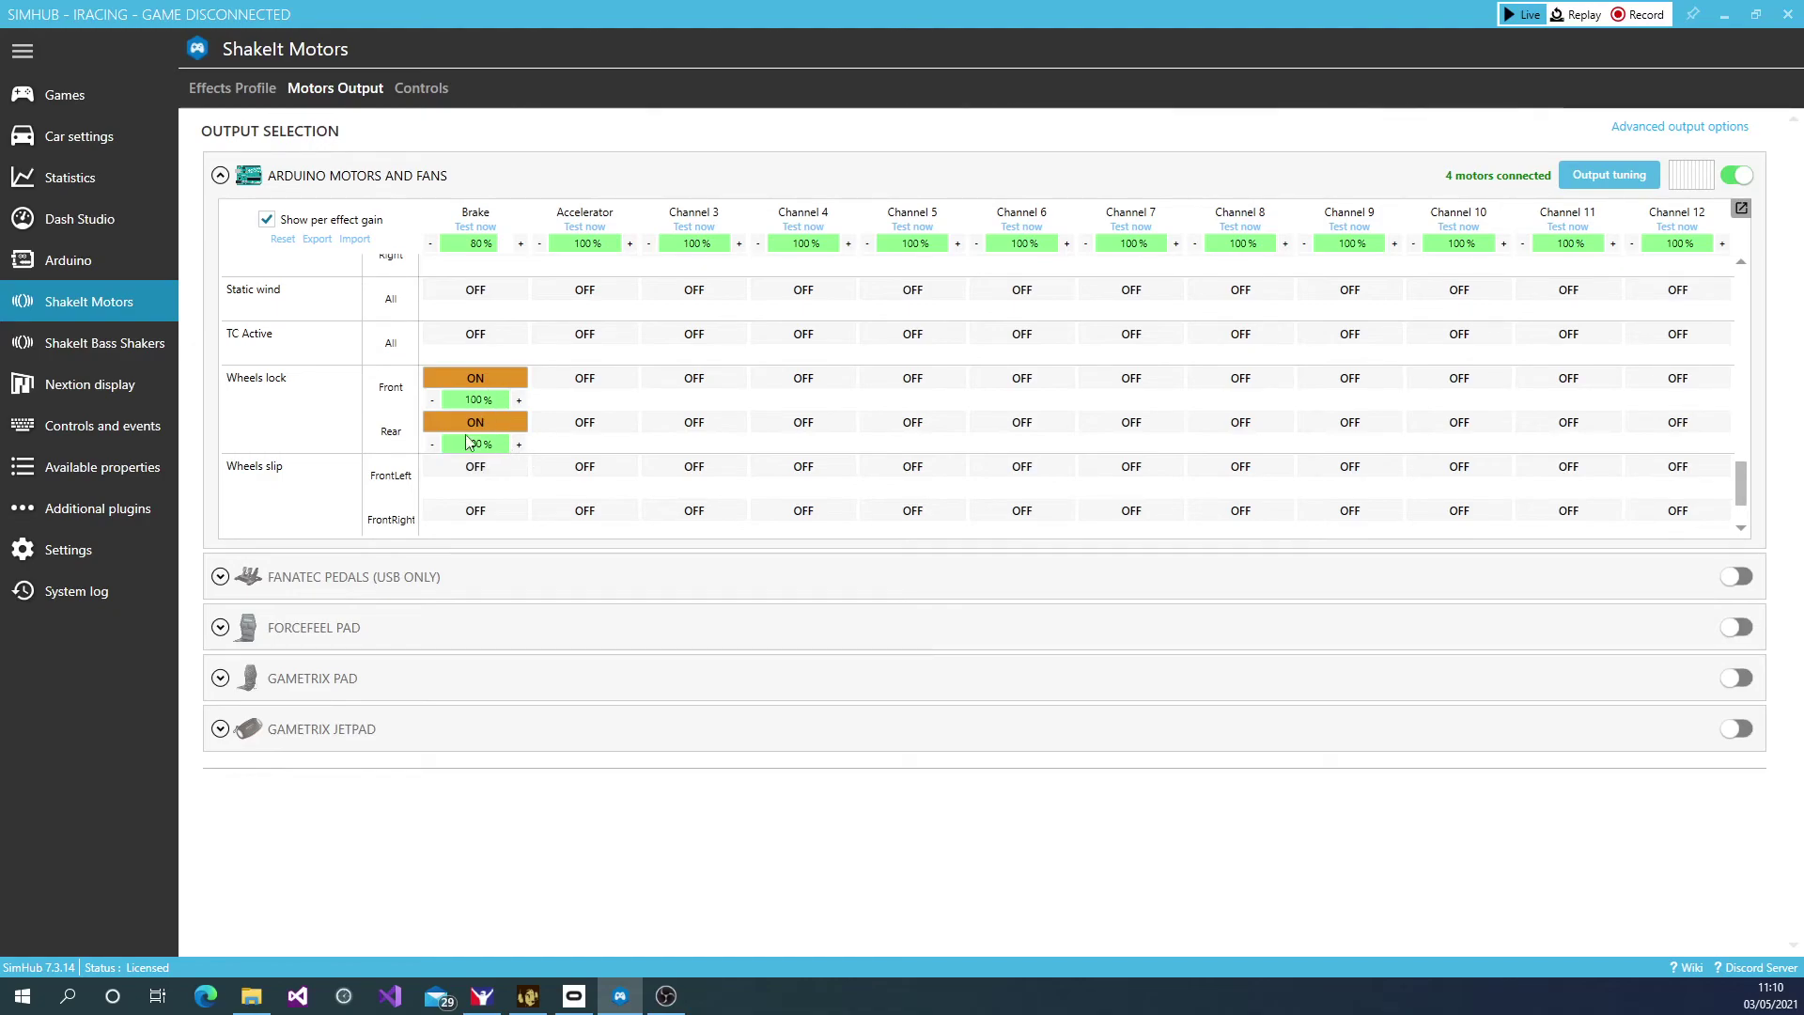
scroll(361, 399, "down", 2)
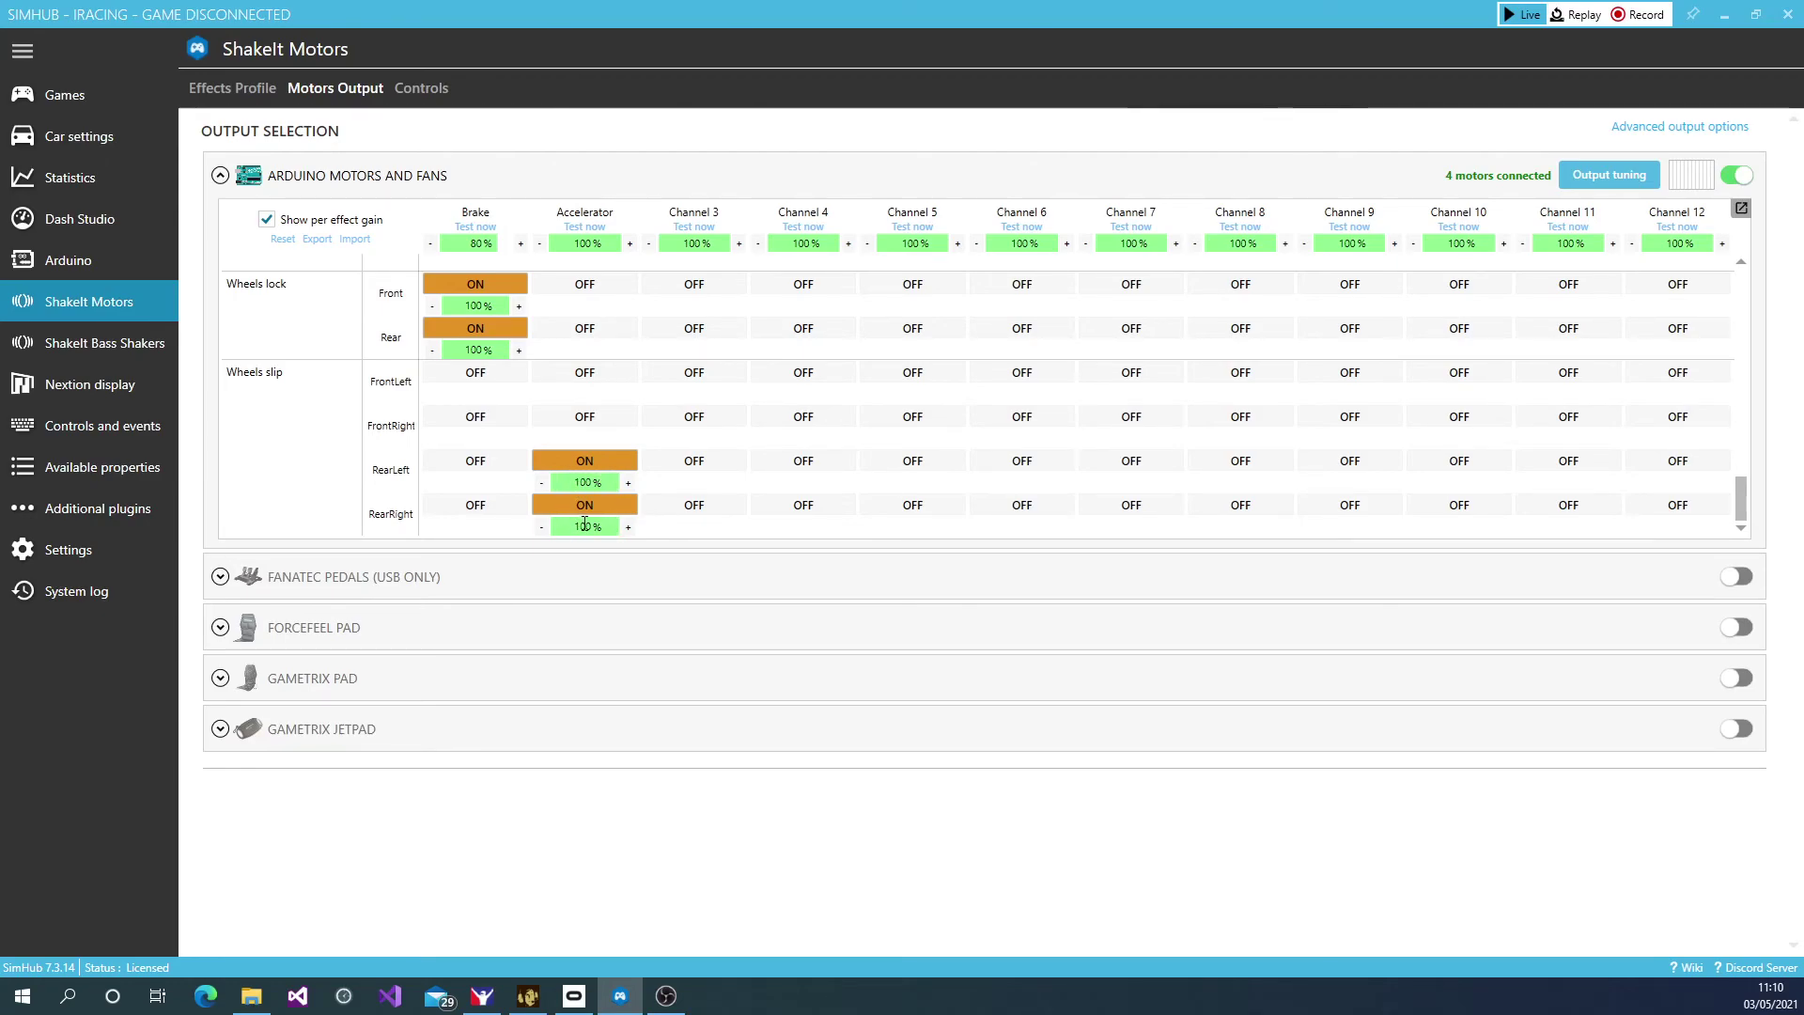
scroll(579, 482, "up", 4)
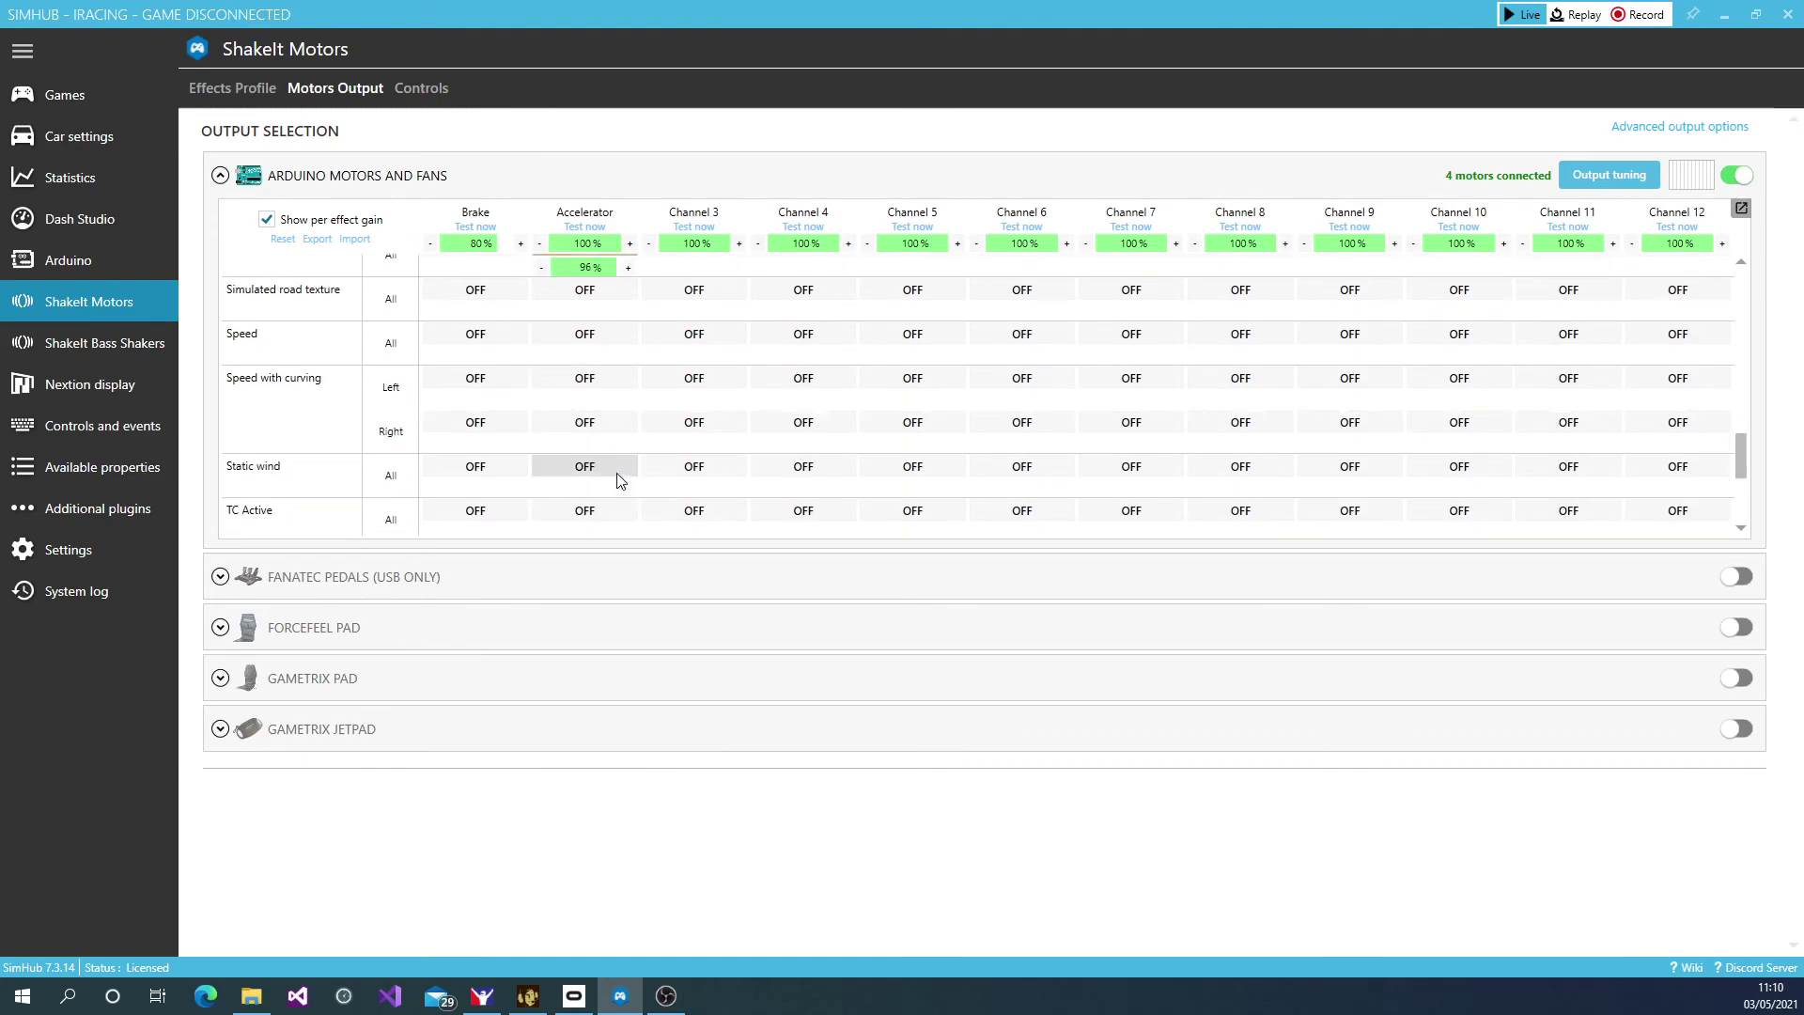
scroll(617, 471, "down", 4)
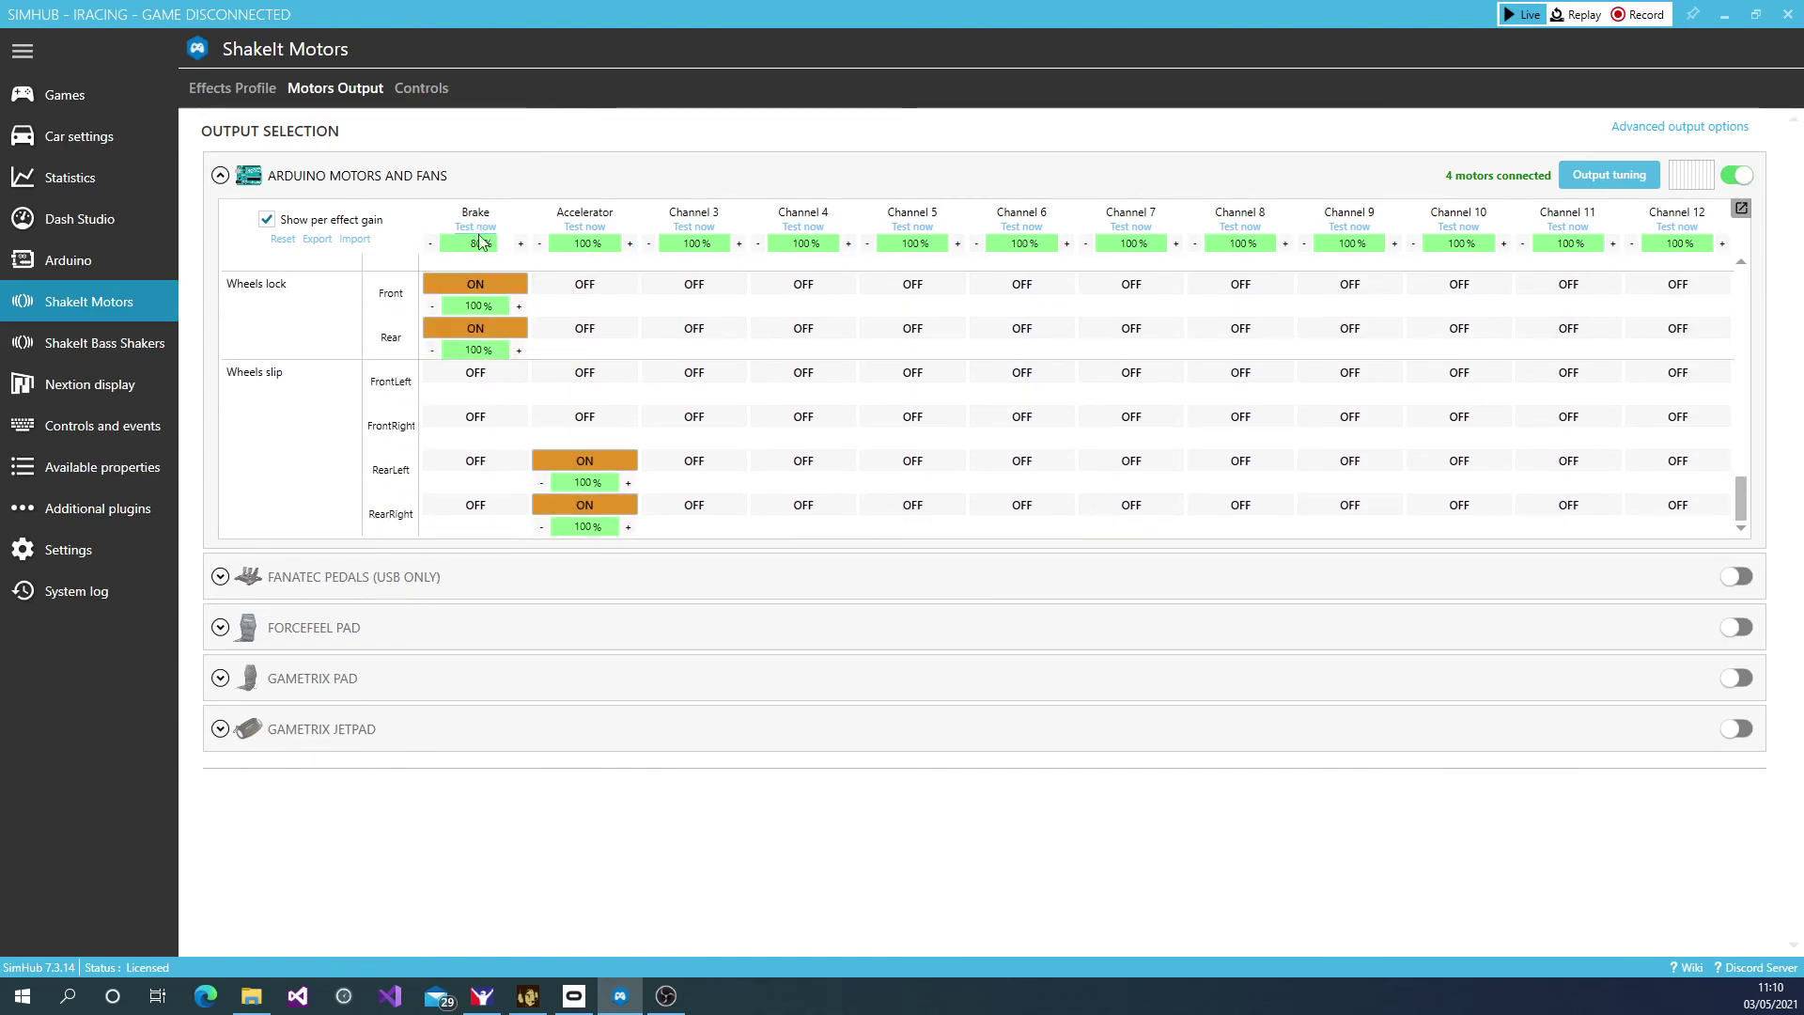
- Go back to the Iracing F3 effects list, scrolled to the top
left_click(240, 89)
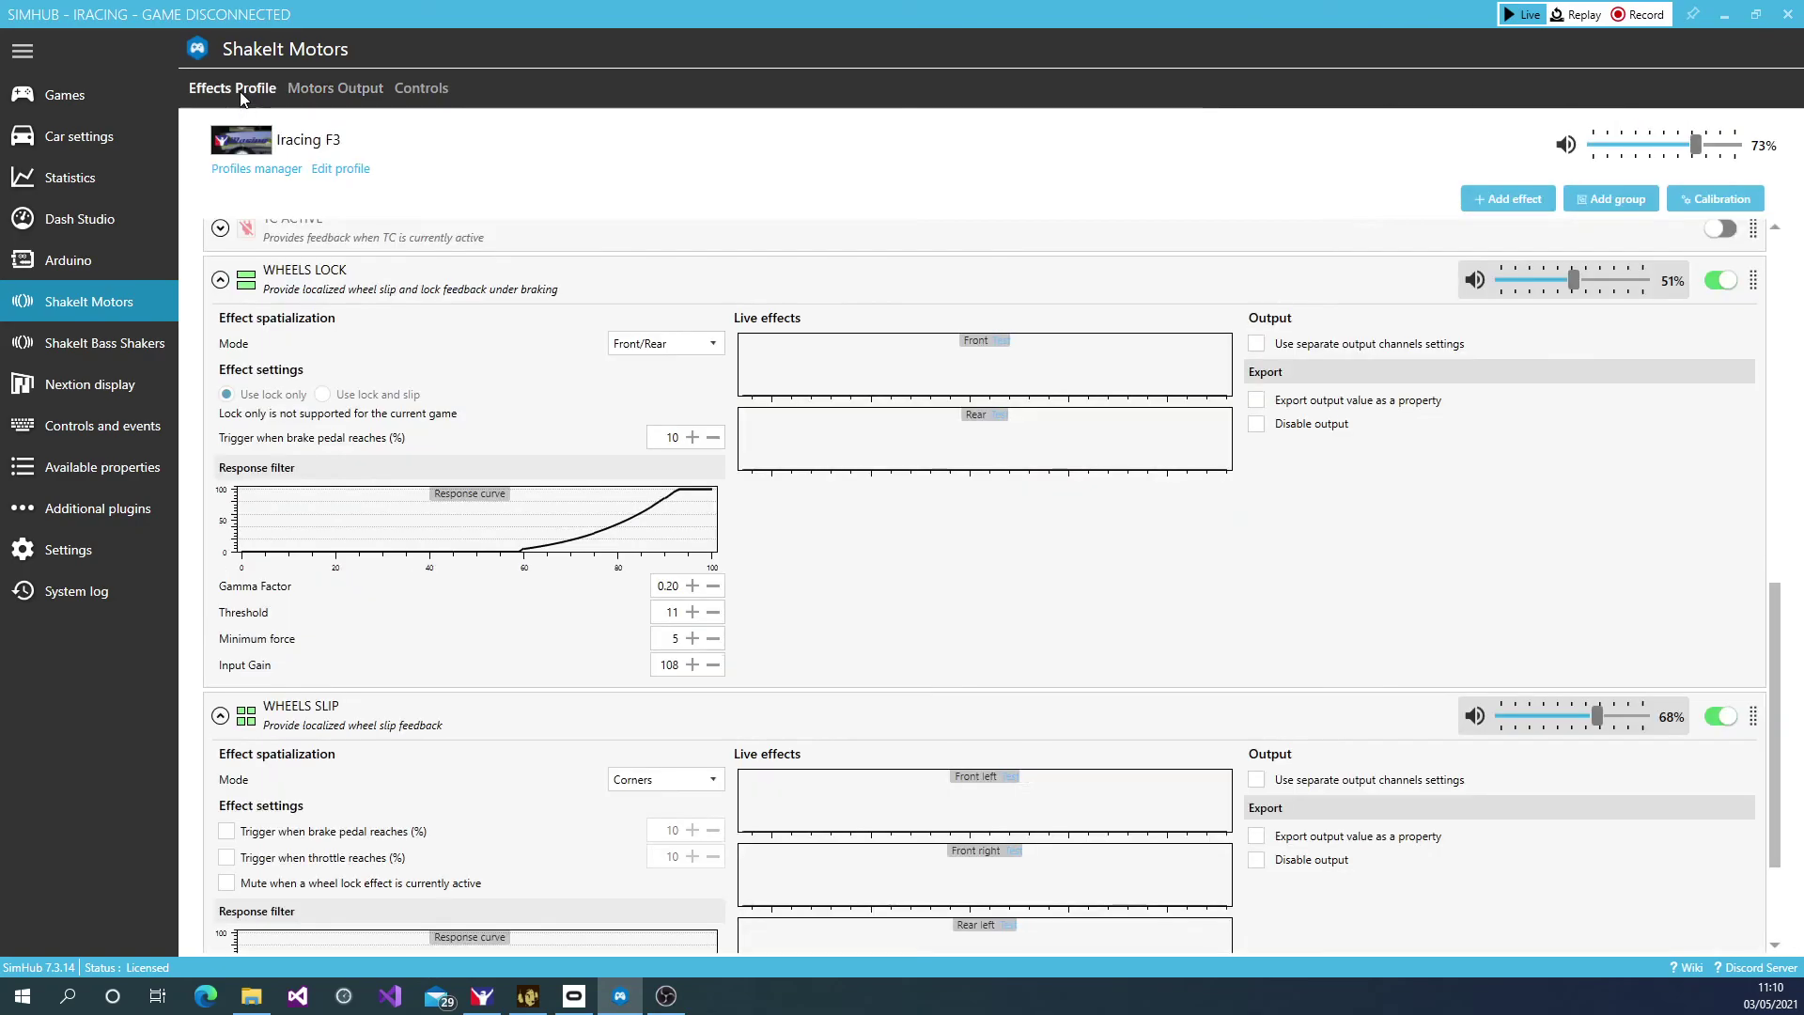
scroll(980, 608, "up", 10)
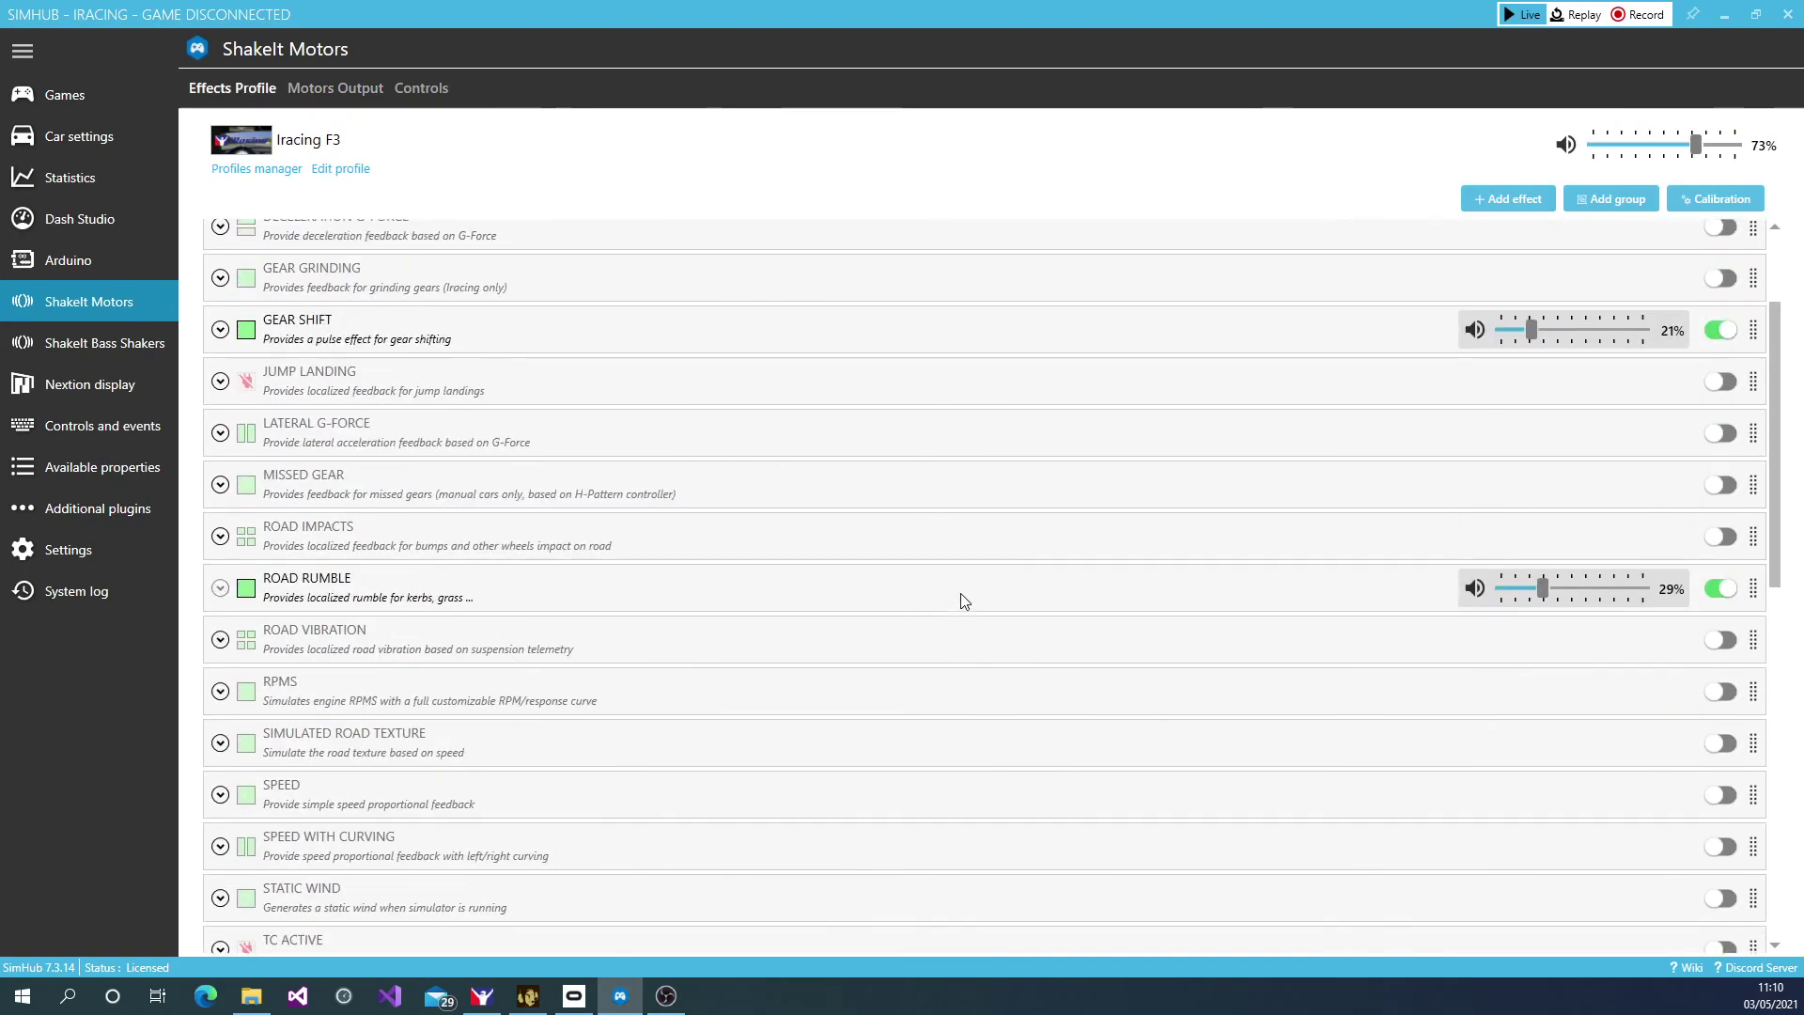